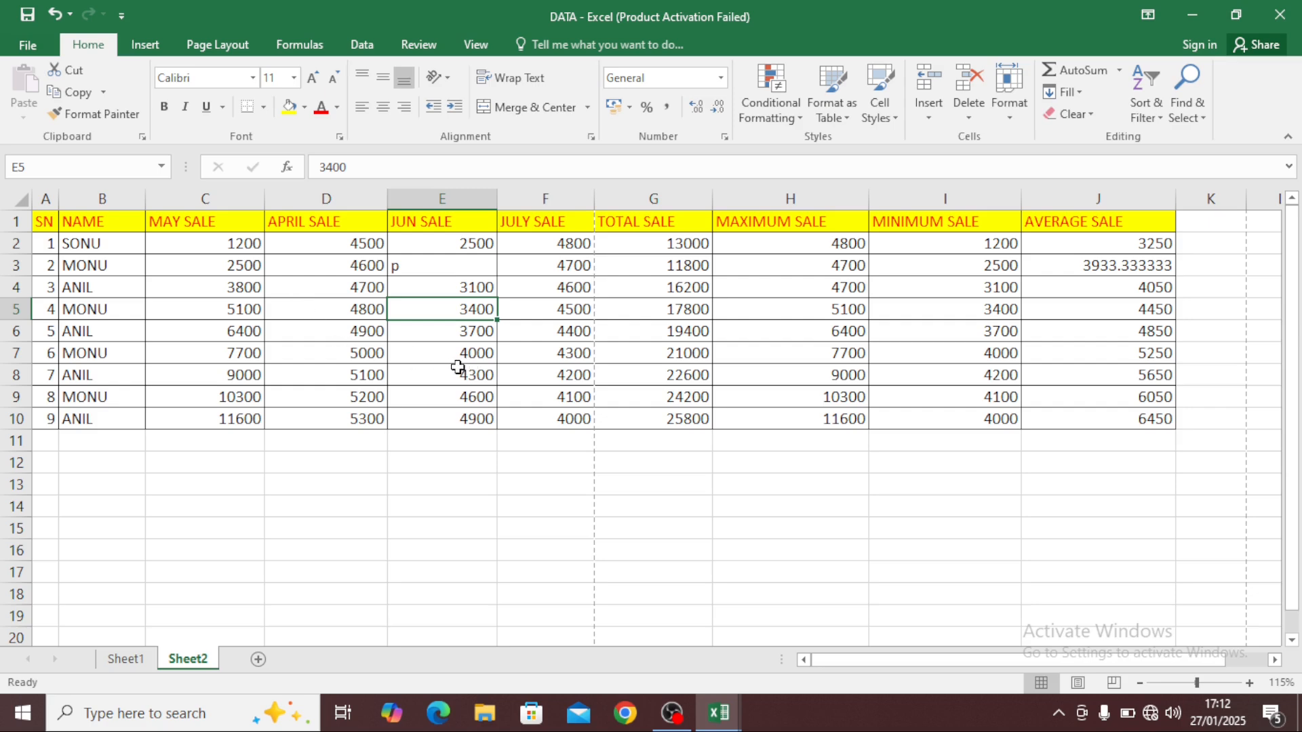
{"action": "left_click", "coordinate": [319, 293]}
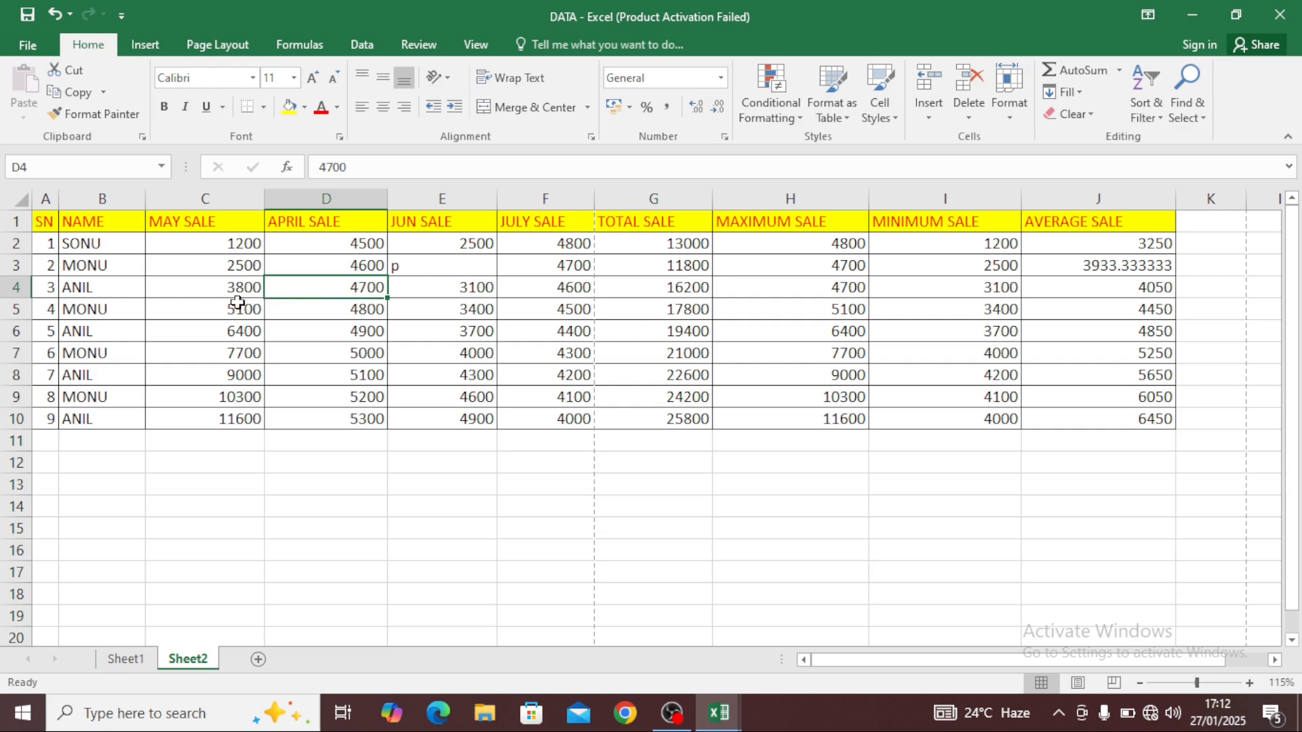
{"action": "left_click", "coordinate": [200, 305]}
{"action": "left_click", "coordinate": [141, 257]}
{"action": "left_click", "coordinate": [181, 279]}
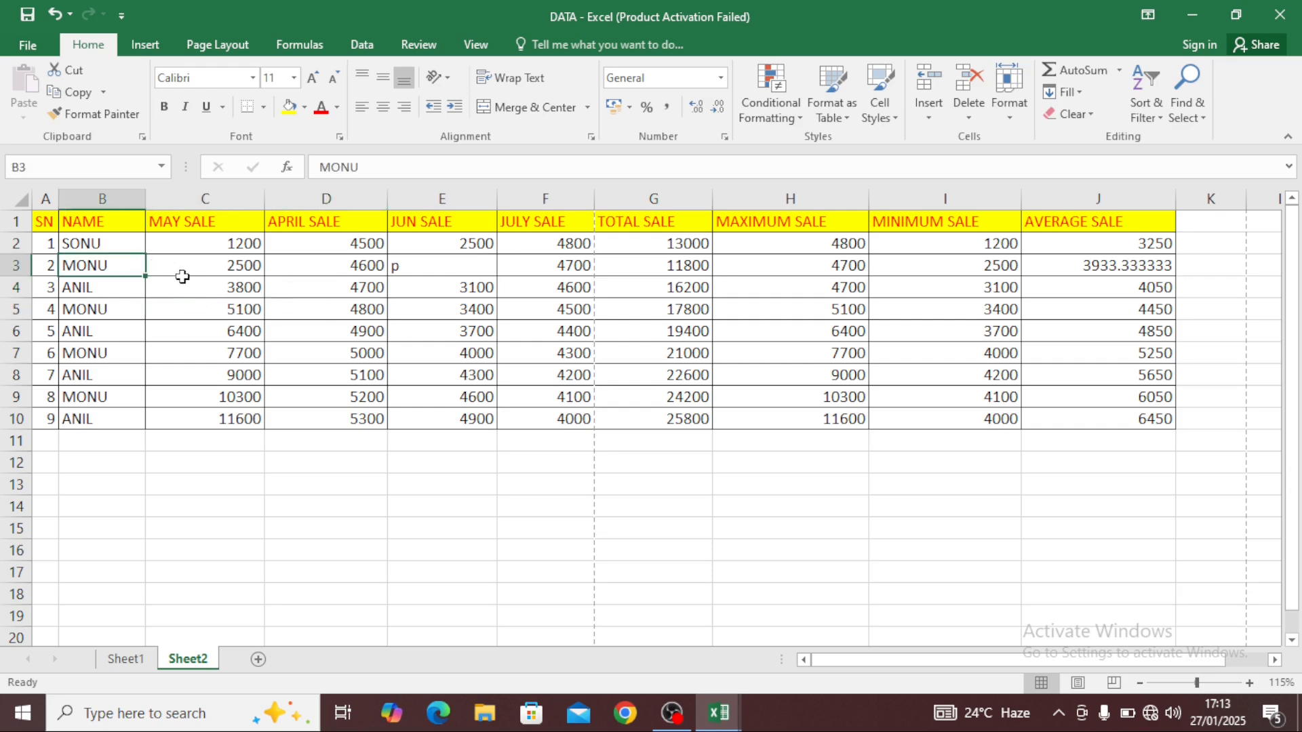
{"action": "left_click_drag", "start_coordinate": [312, 313], "coordinate": [319, 325]}
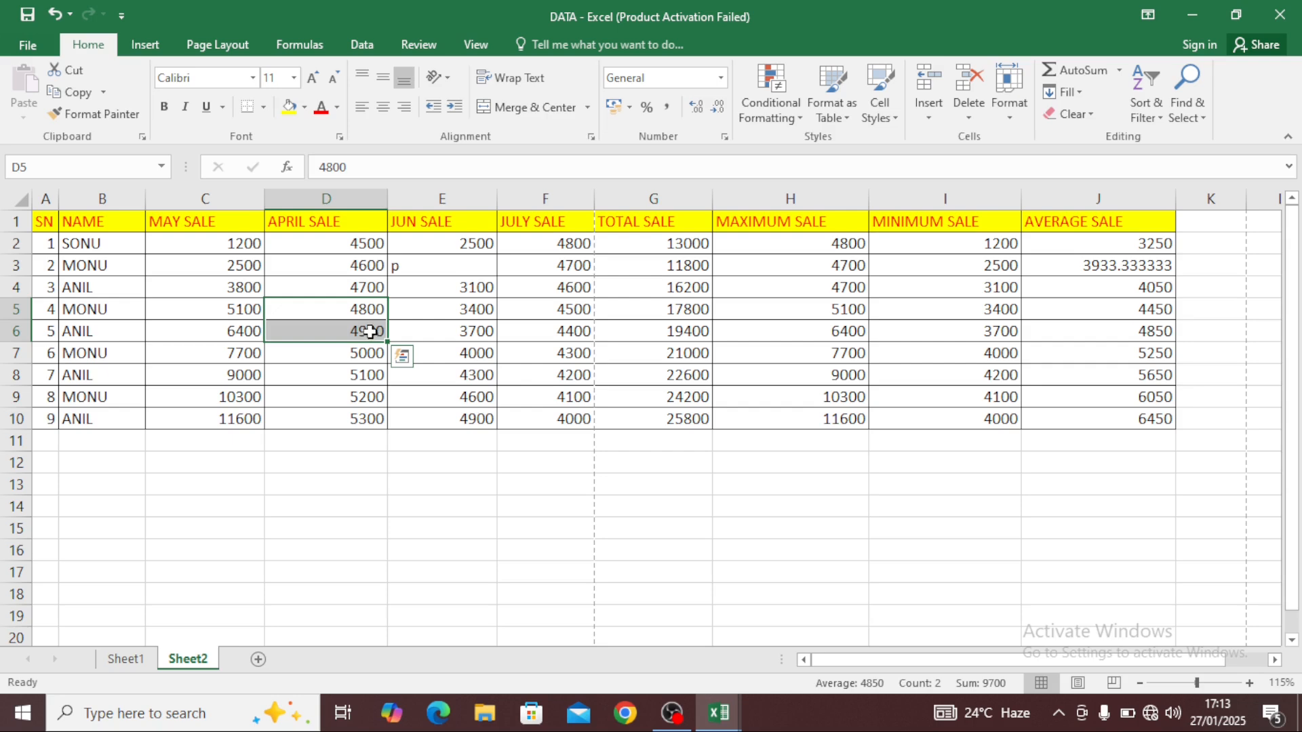
{"action": "left_click", "coordinate": [275, 268]}
{"action": "left_click", "coordinate": [193, 248]}
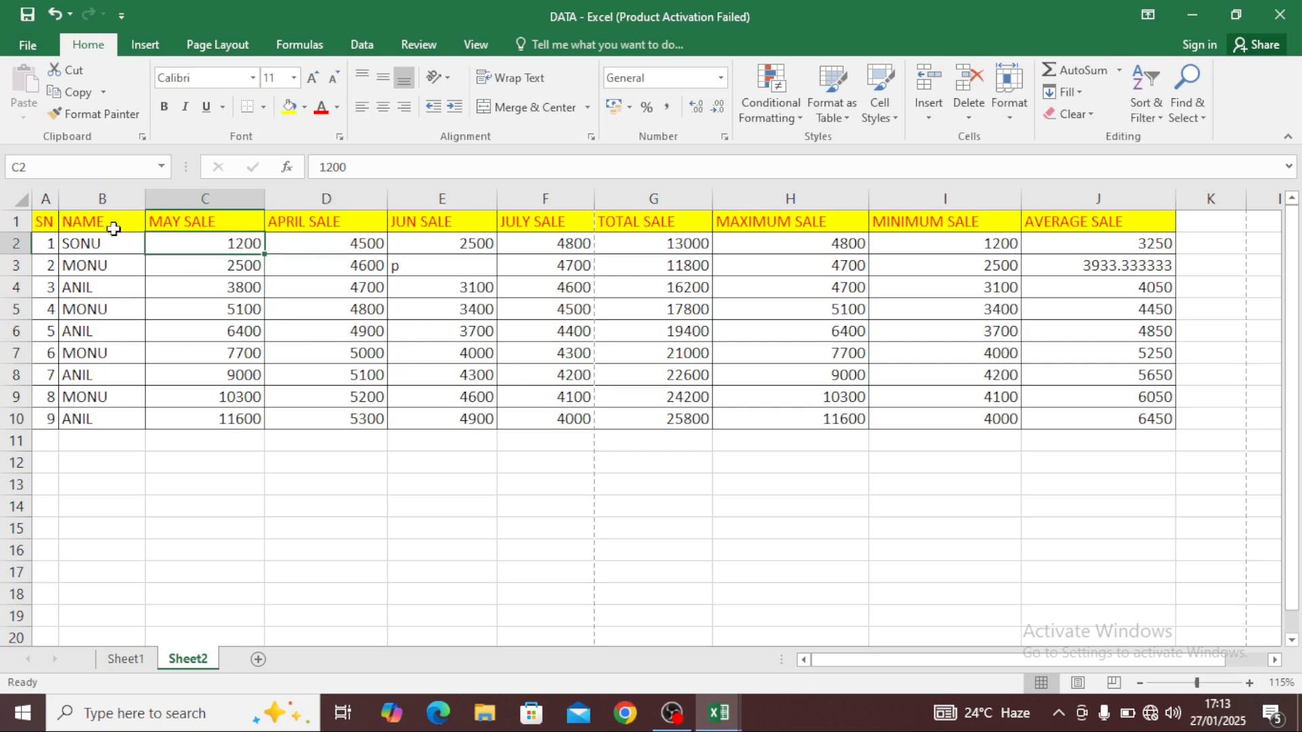
{"action": "left_click", "coordinate": [96, 224]}
{"action": "left_click_drag", "start_coordinate": [43, 218], "coordinate": [1078, 424]}
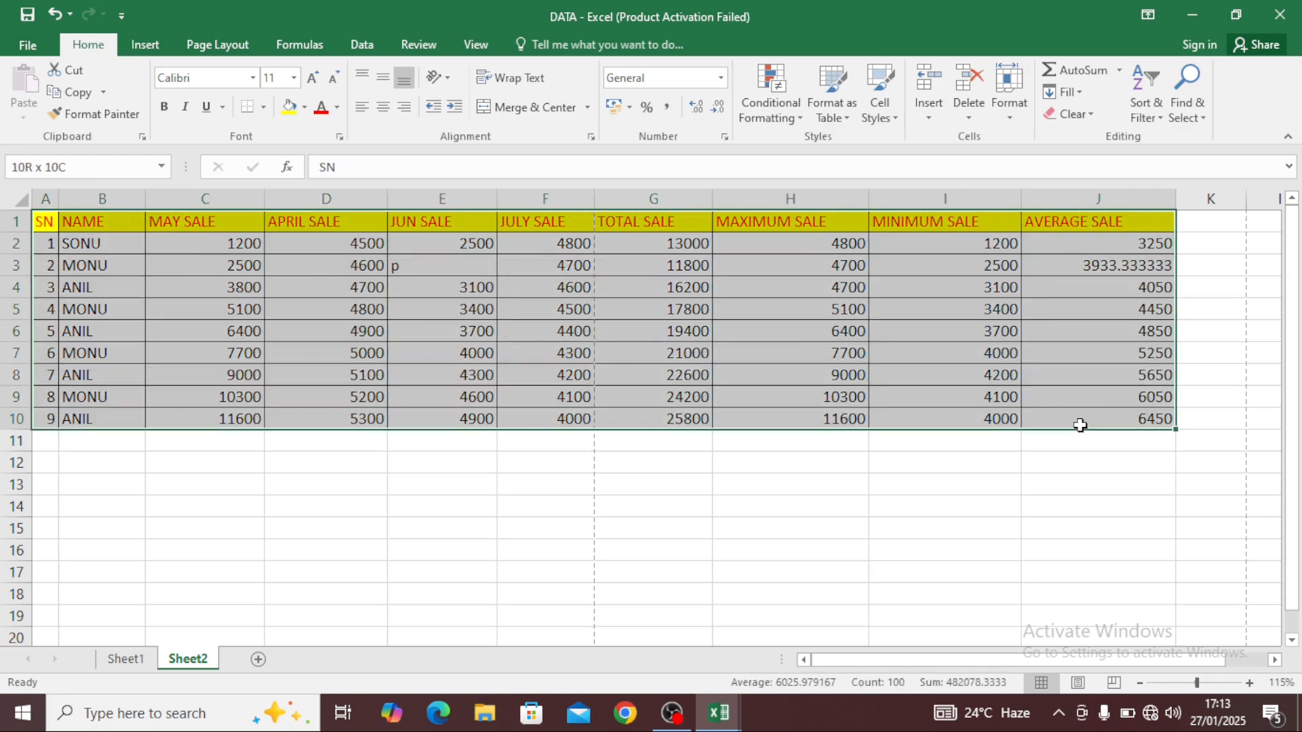
{"action": "left_click", "coordinate": [840, 349]}
{"action": "left_click", "coordinate": [484, 307]}
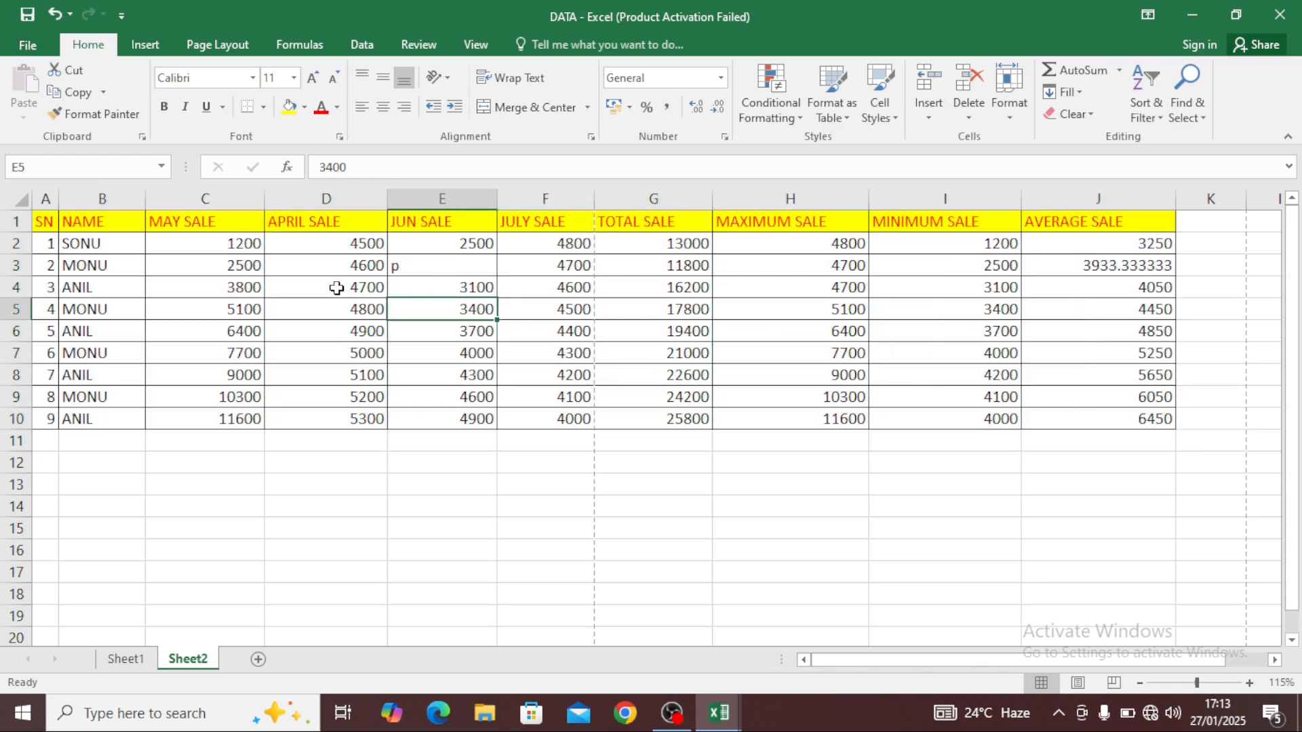
{"action": "left_click", "coordinate": [219, 282]}
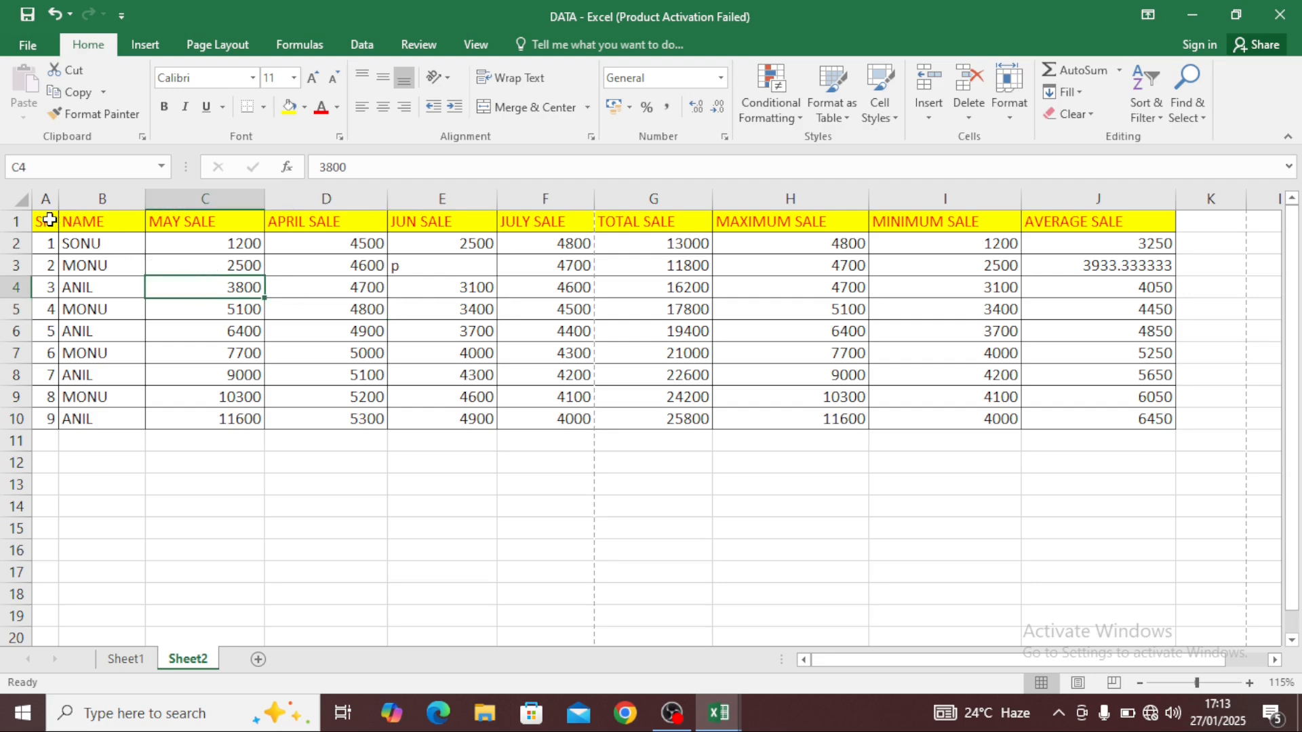
Step: Select the sales table A1:J10, check the sheet's print preview, and return to the worksheet
{"action": "left_click_drag", "start_coordinate": [50, 219], "coordinate": [1095, 421]}
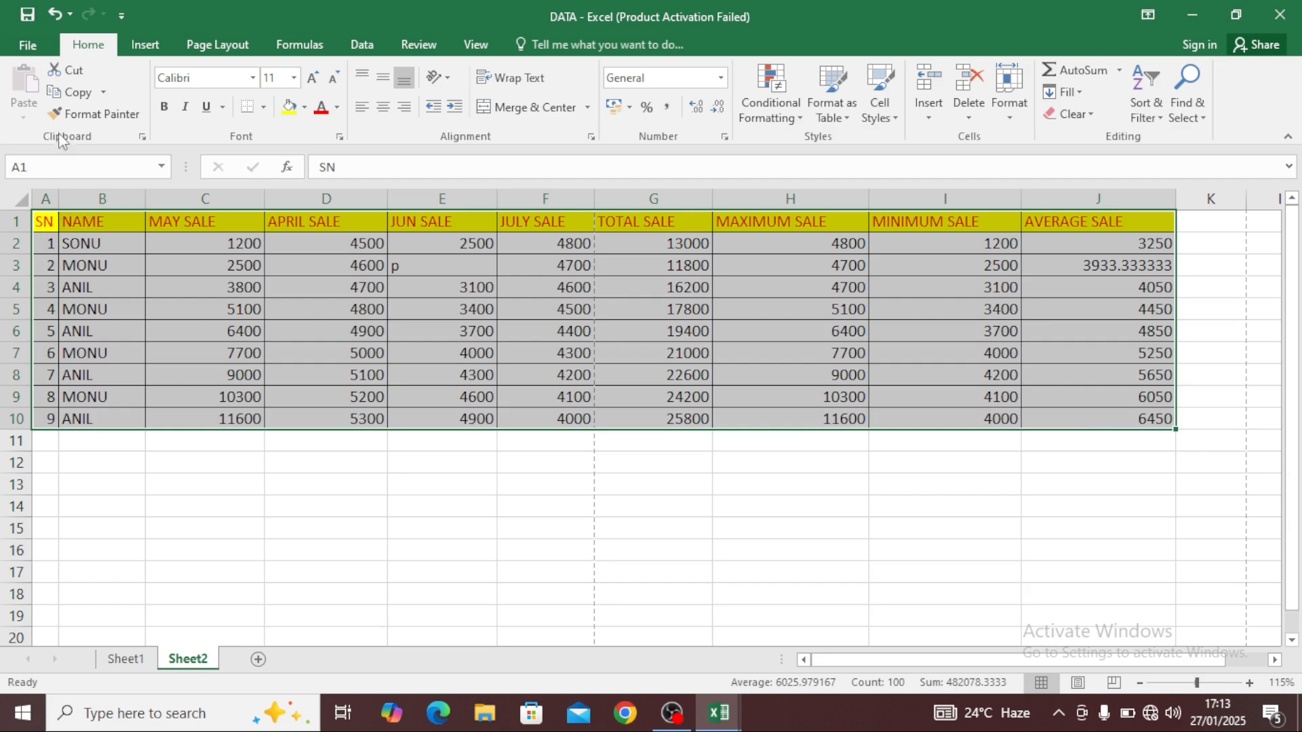
{"action": "left_click", "coordinate": [30, 47]}
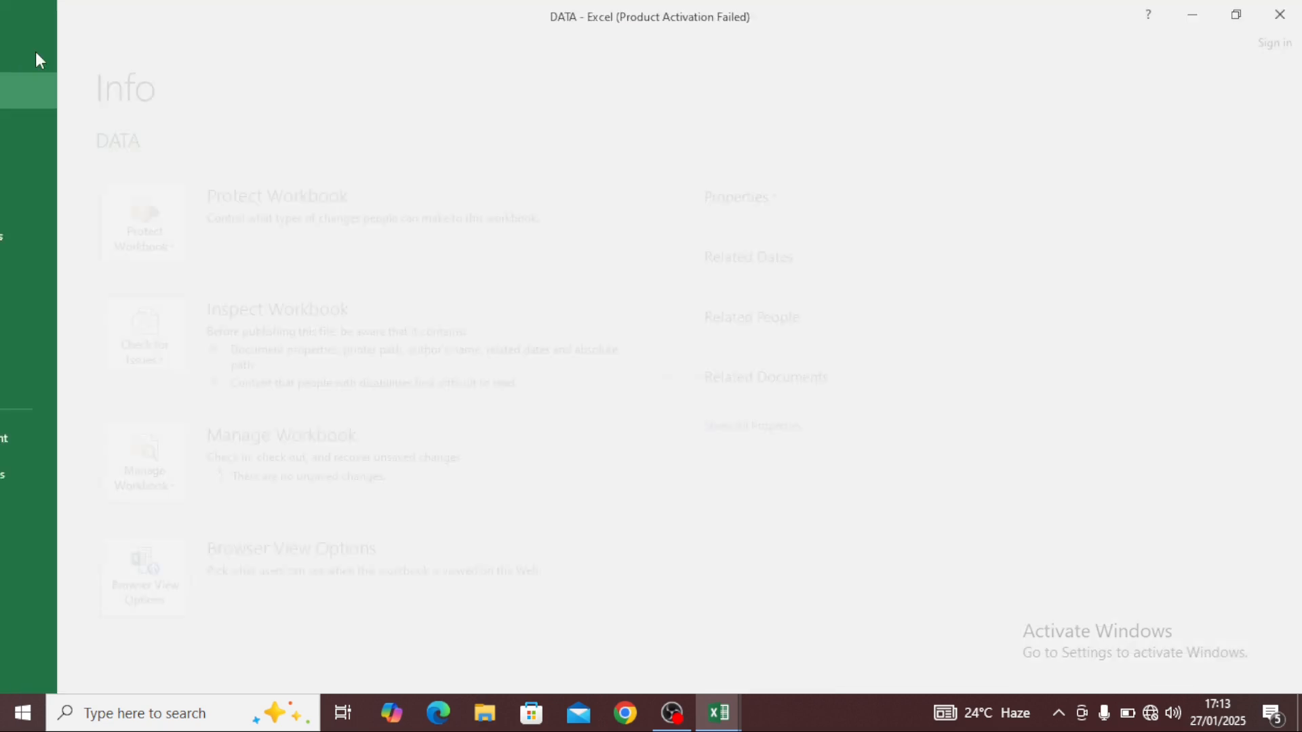
{"action": "left_click", "coordinate": [63, 272]}
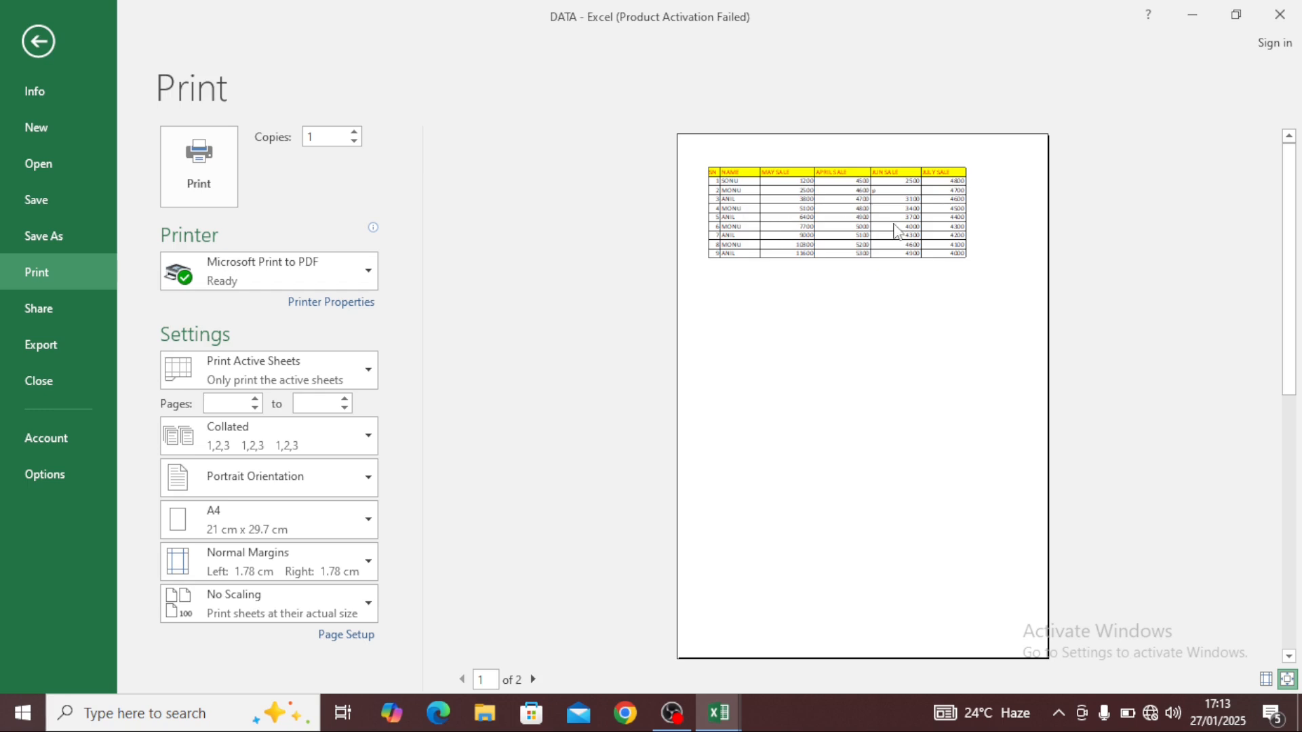
{"action": "left_click", "coordinate": [42, 44]}
Step: Copy the range A1:H10 and paste it beside the table starting at cell K1
{"action": "left_click", "coordinate": [311, 201]}
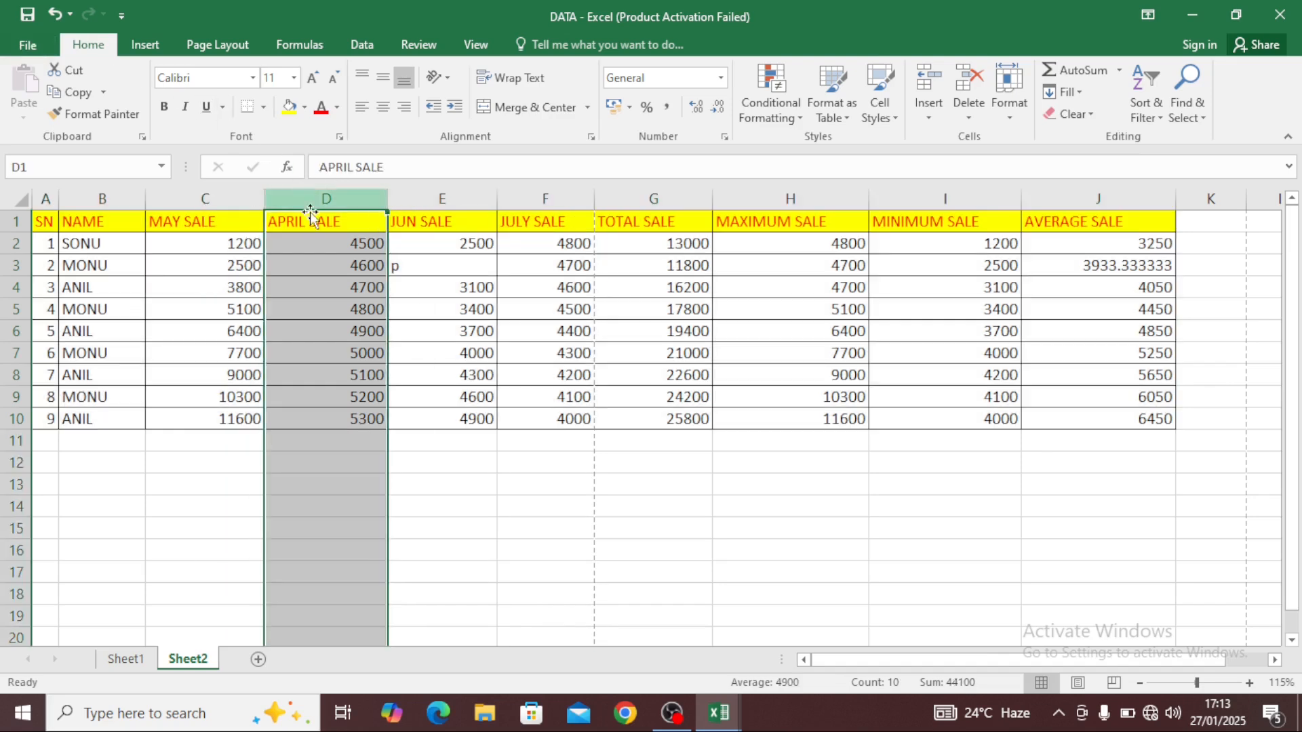
{"action": "left_click", "coordinate": [283, 261]}
{"action": "left_click_drag", "start_coordinate": [43, 222], "coordinate": [720, 421]}
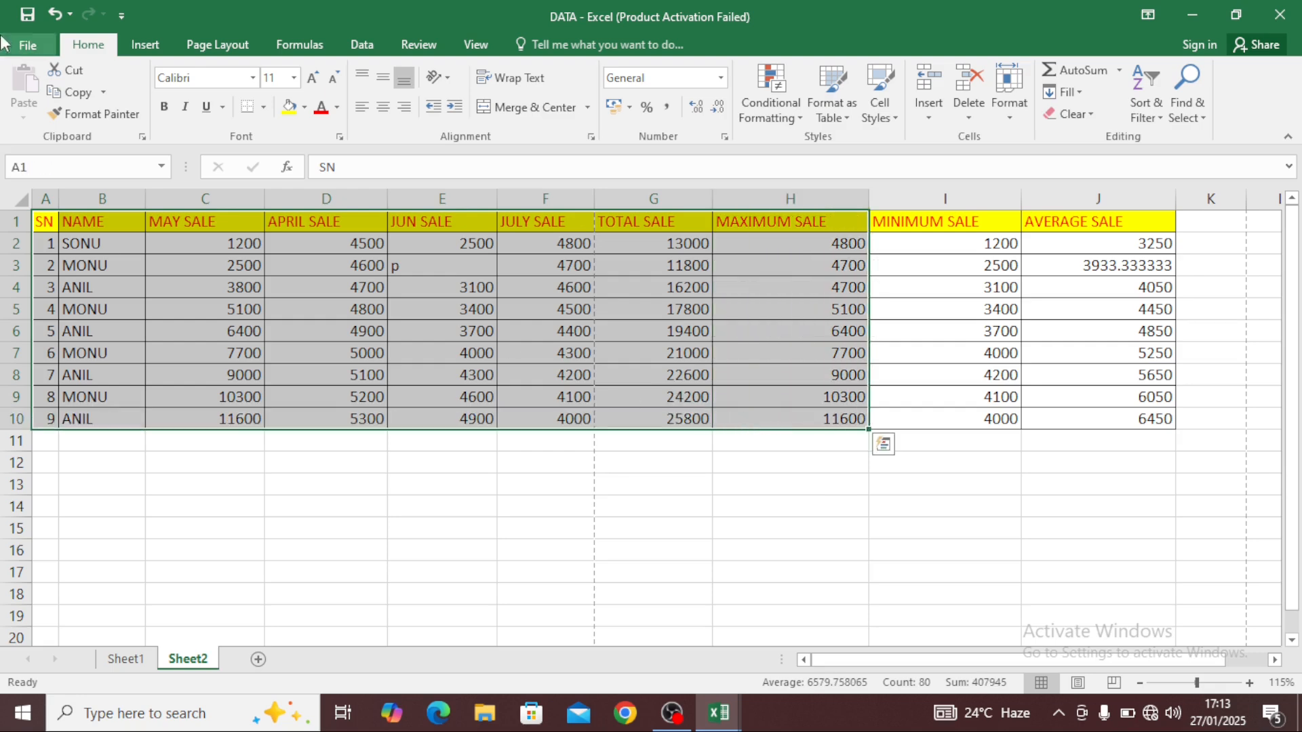
{"action": "left_click", "coordinate": [79, 99]}
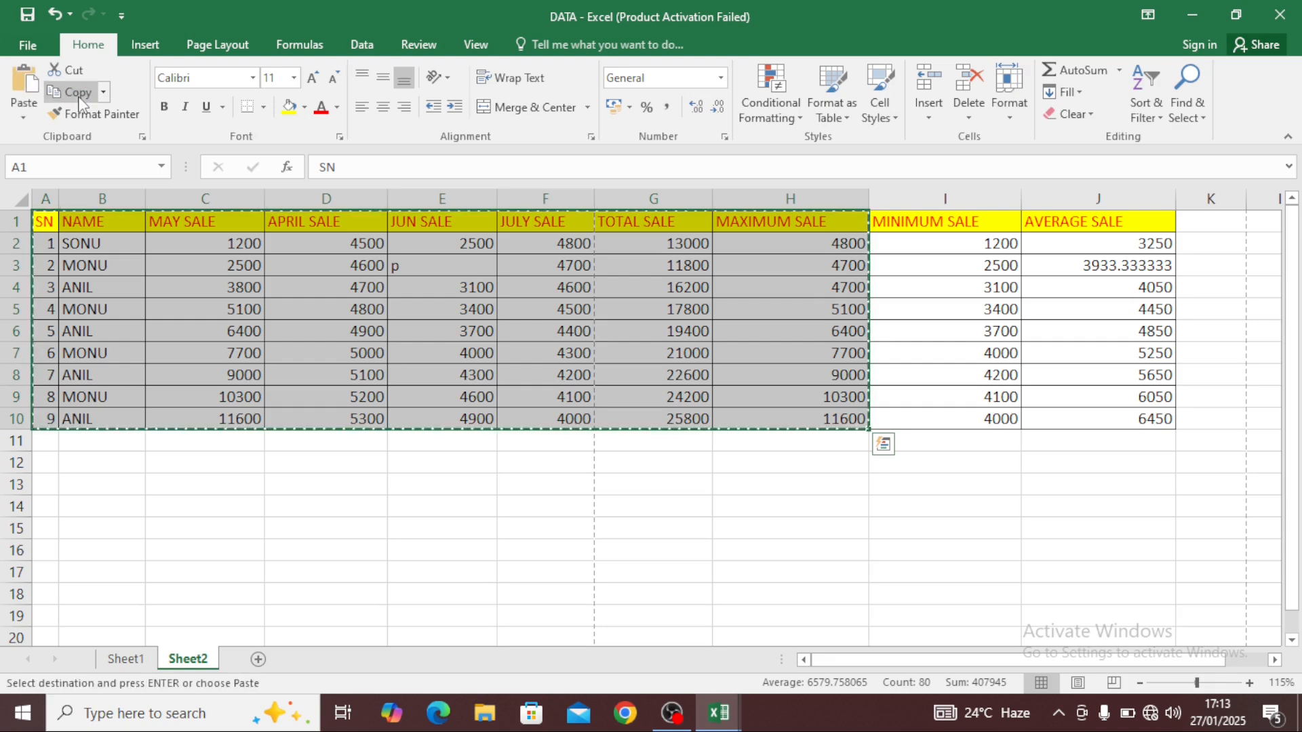
{"action": "left_click", "coordinate": [1210, 226]}
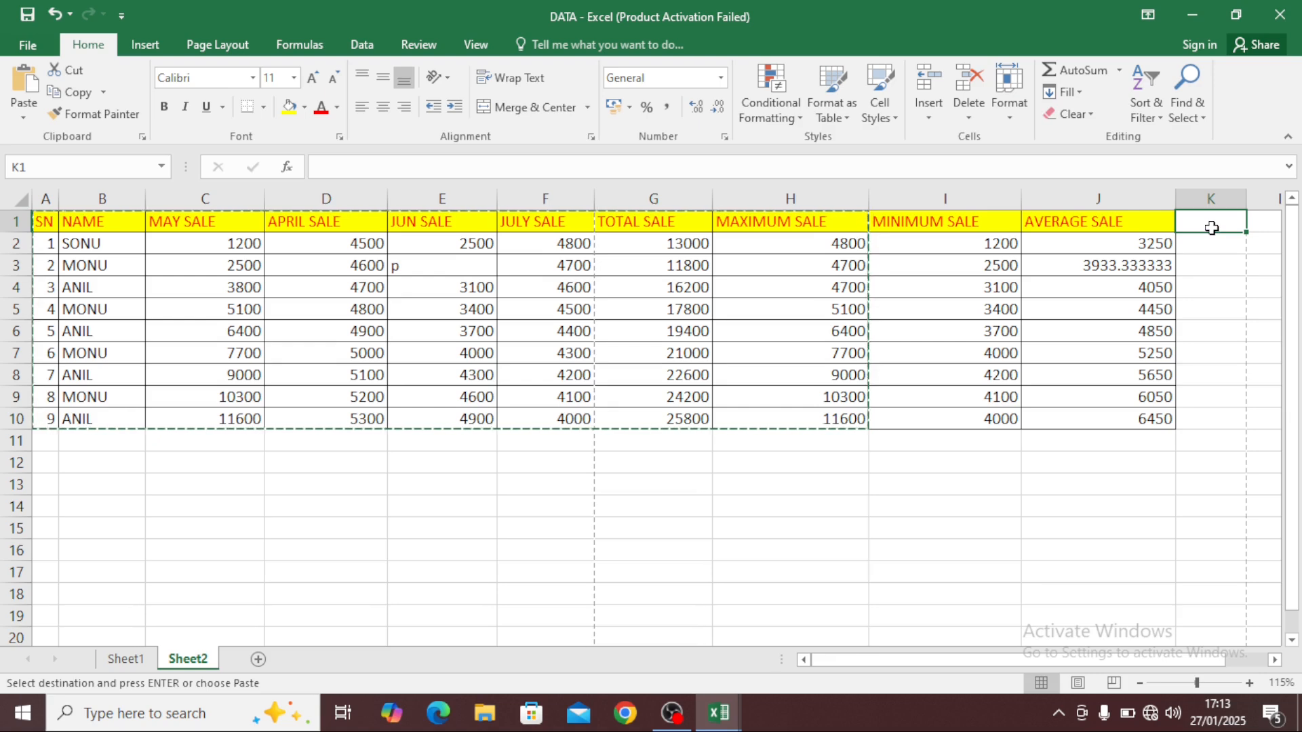
{"action": "left_click", "coordinate": [24, 85]}
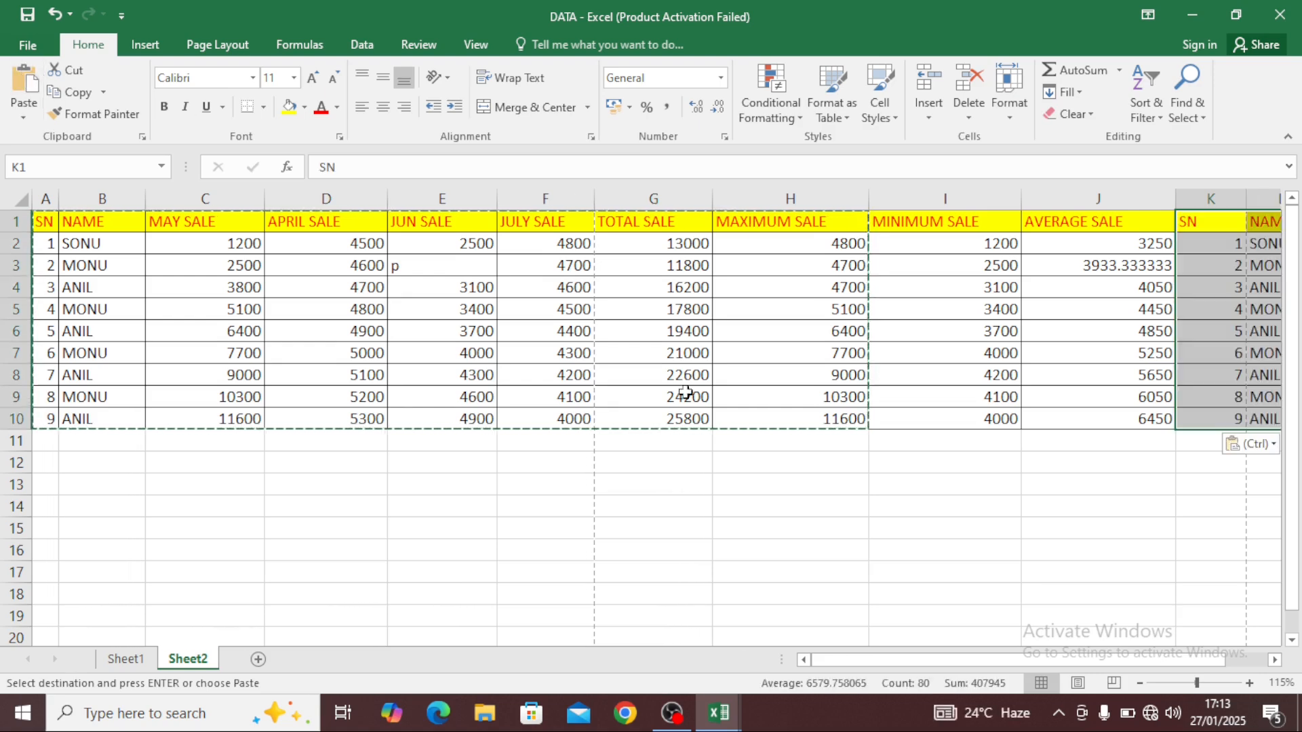
Step: Widen the pasted columns K through R so that their headers fit
{"action": "left_click", "coordinate": [1275, 660]}
{"action": "left_click", "coordinate": [1274, 660]}
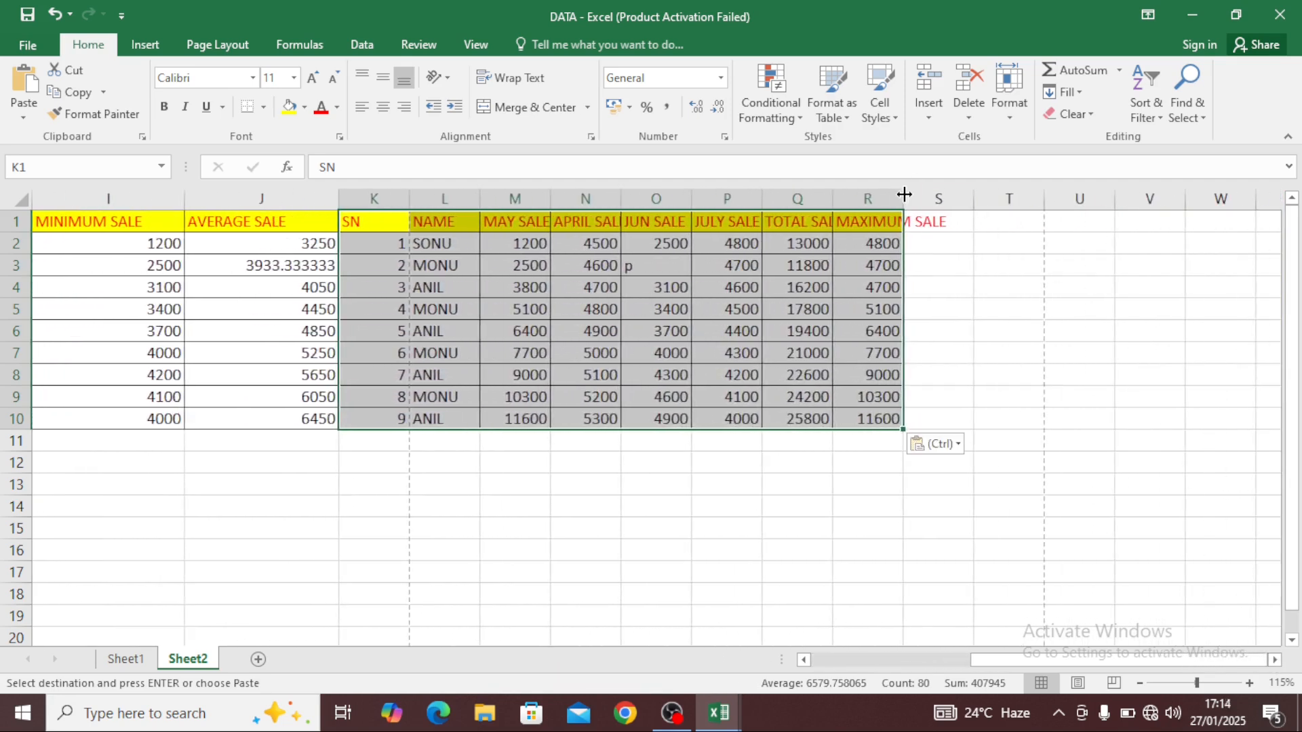
{"action": "double_click", "coordinate": [903, 197]}
{"action": "double_click", "coordinate": [833, 198]}
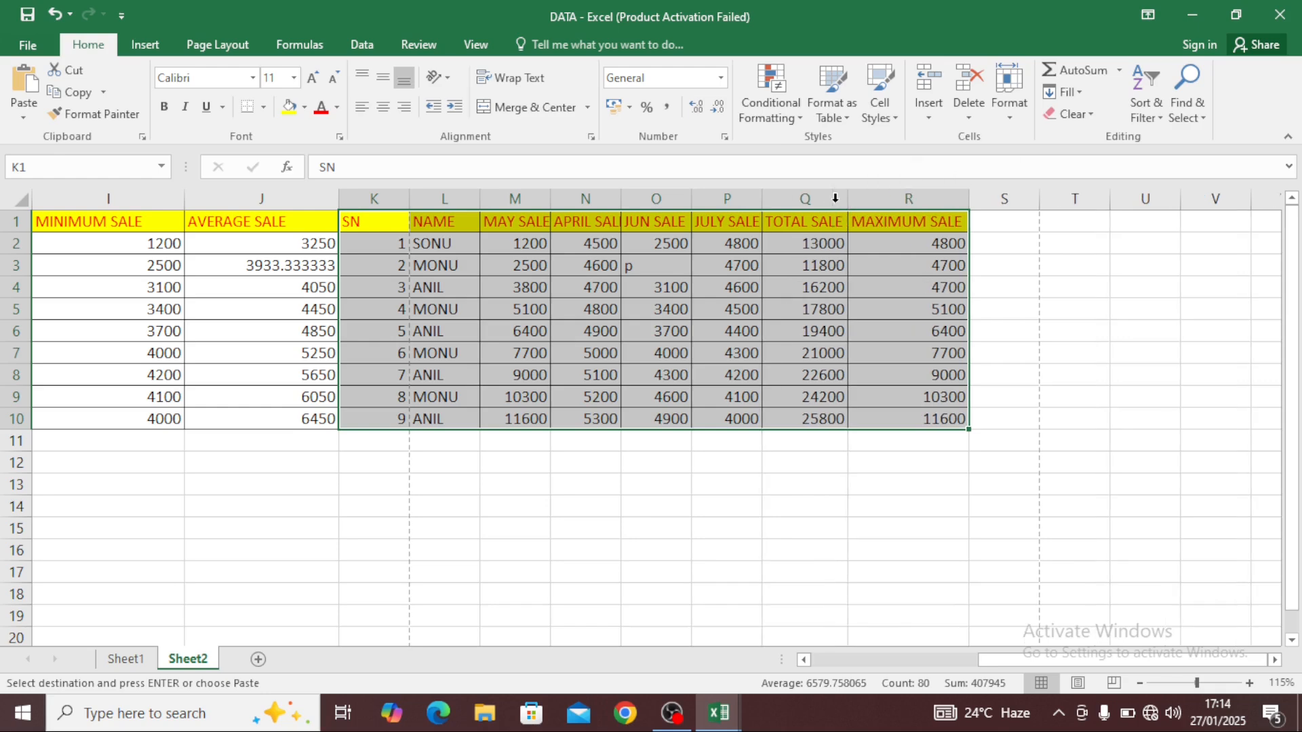
{"action": "left_click_drag", "start_coordinate": [755, 201], "coordinate": [793, 202]}
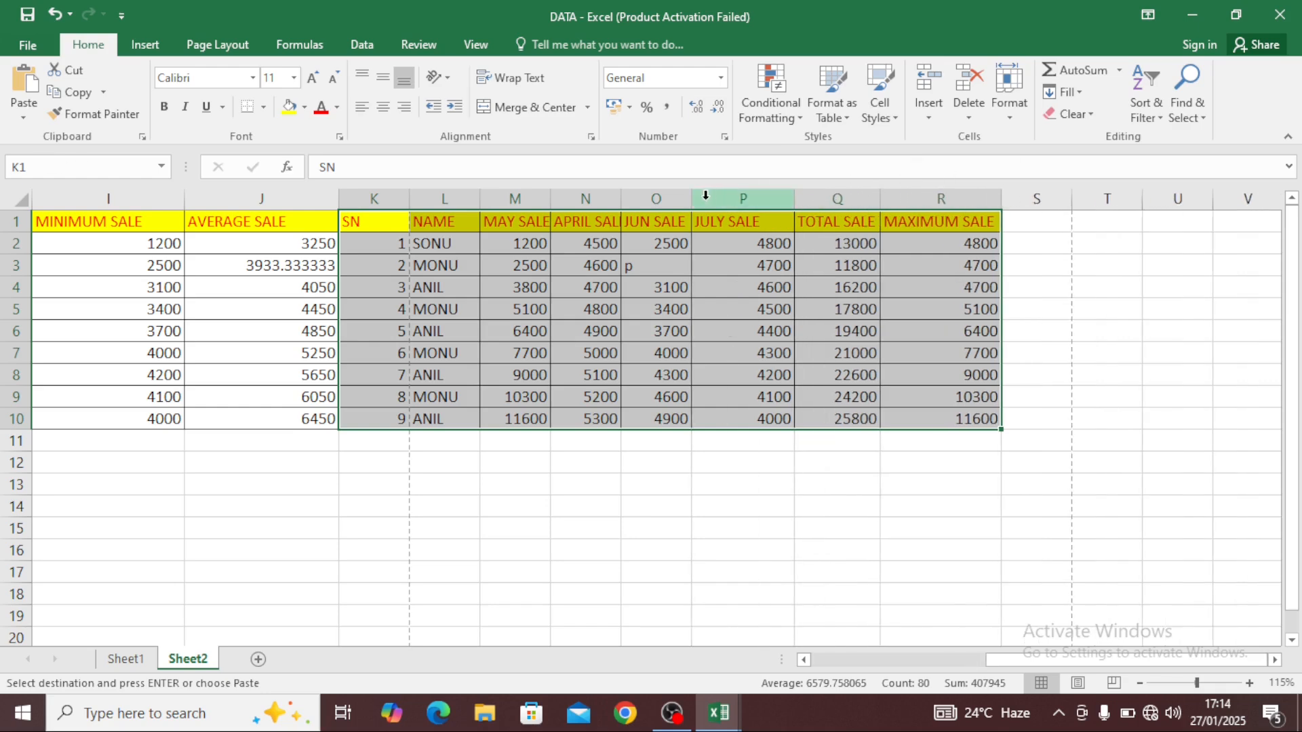
{"action": "left_click_drag", "start_coordinate": [691, 201], "coordinate": [721, 207]}
{"action": "left_click_drag", "start_coordinate": [621, 202], "coordinate": [668, 201]}
{"action": "left_click_drag", "start_coordinate": [551, 198], "coordinate": [583, 198]}
{"action": "left_click_drag", "start_coordinate": [480, 197], "coordinate": [526, 197]}
{"action": "left_click_drag", "start_coordinate": [403, 205], "coordinate": [425, 202]}
Step: Check the print preview of the extended sheet and return to the worksheet
{"action": "left_click", "coordinate": [476, 293]}
{"action": "left_click", "coordinate": [288, 257]}
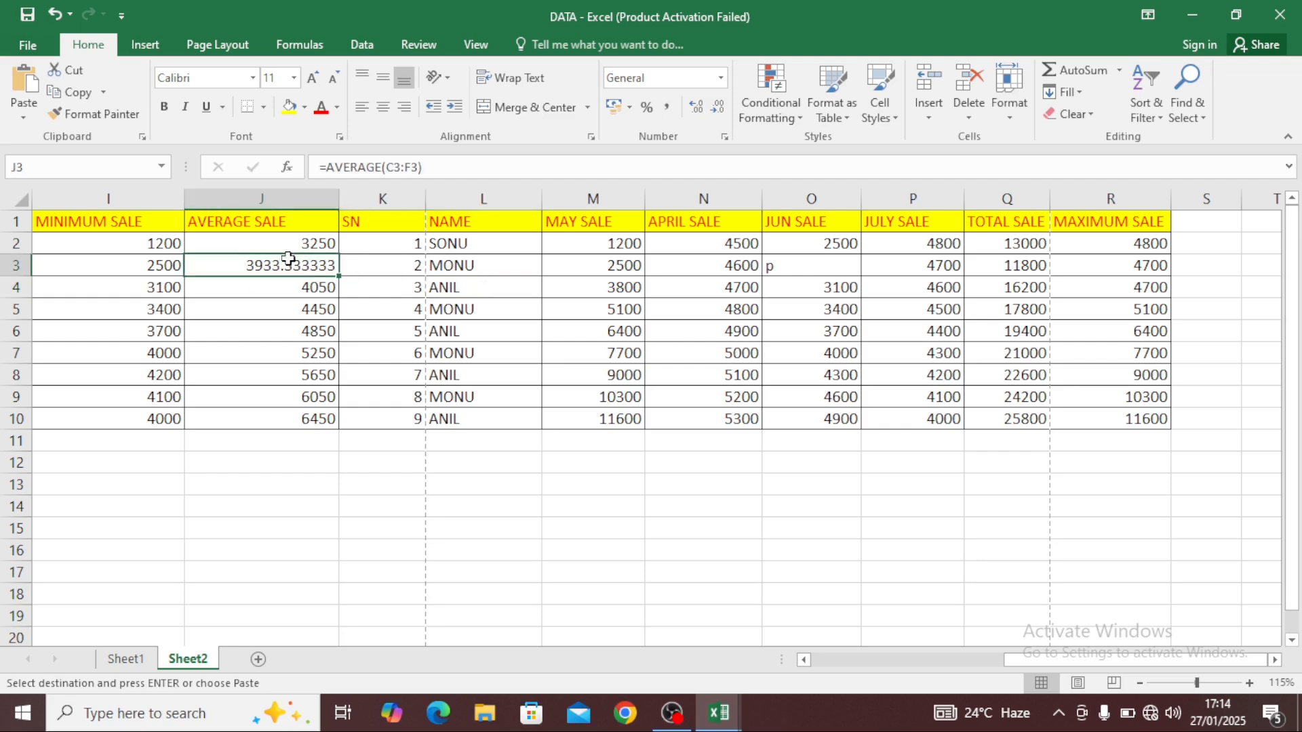
{"action": "left_click", "coordinate": [38, 52]}
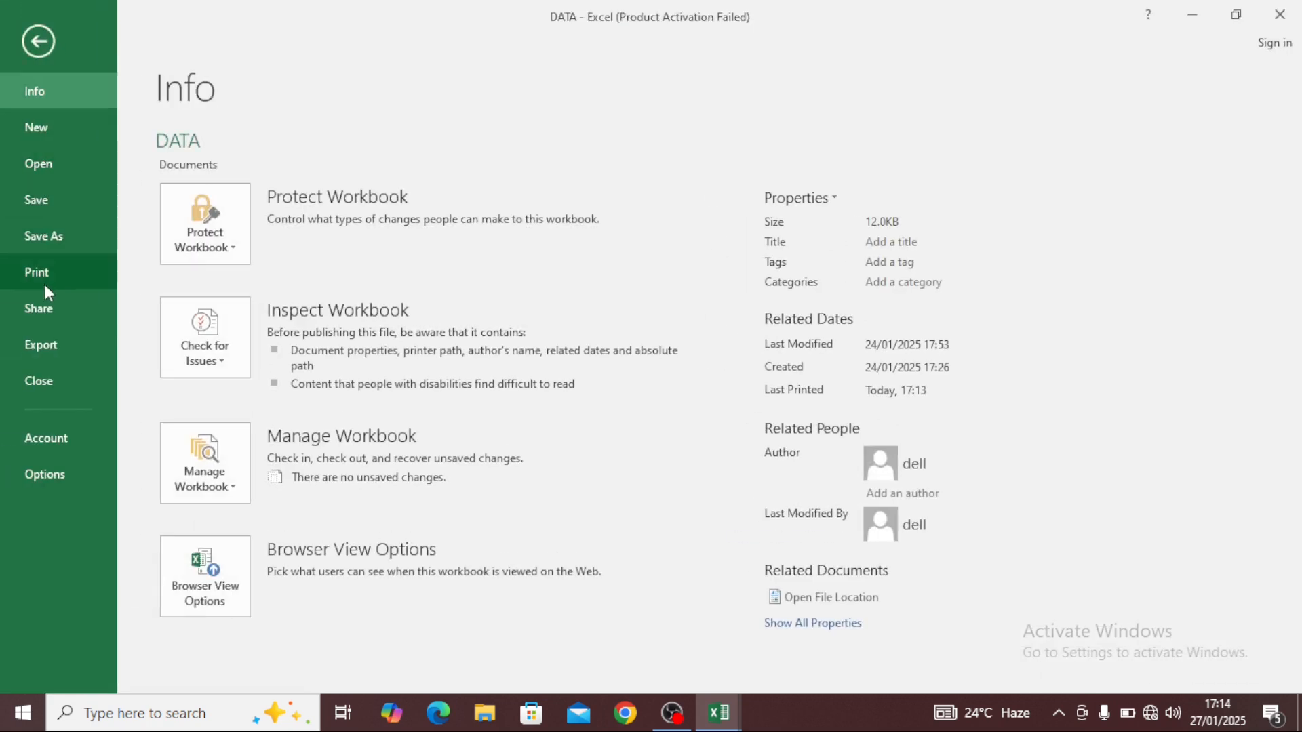
{"action": "left_click", "coordinate": [44, 283]}
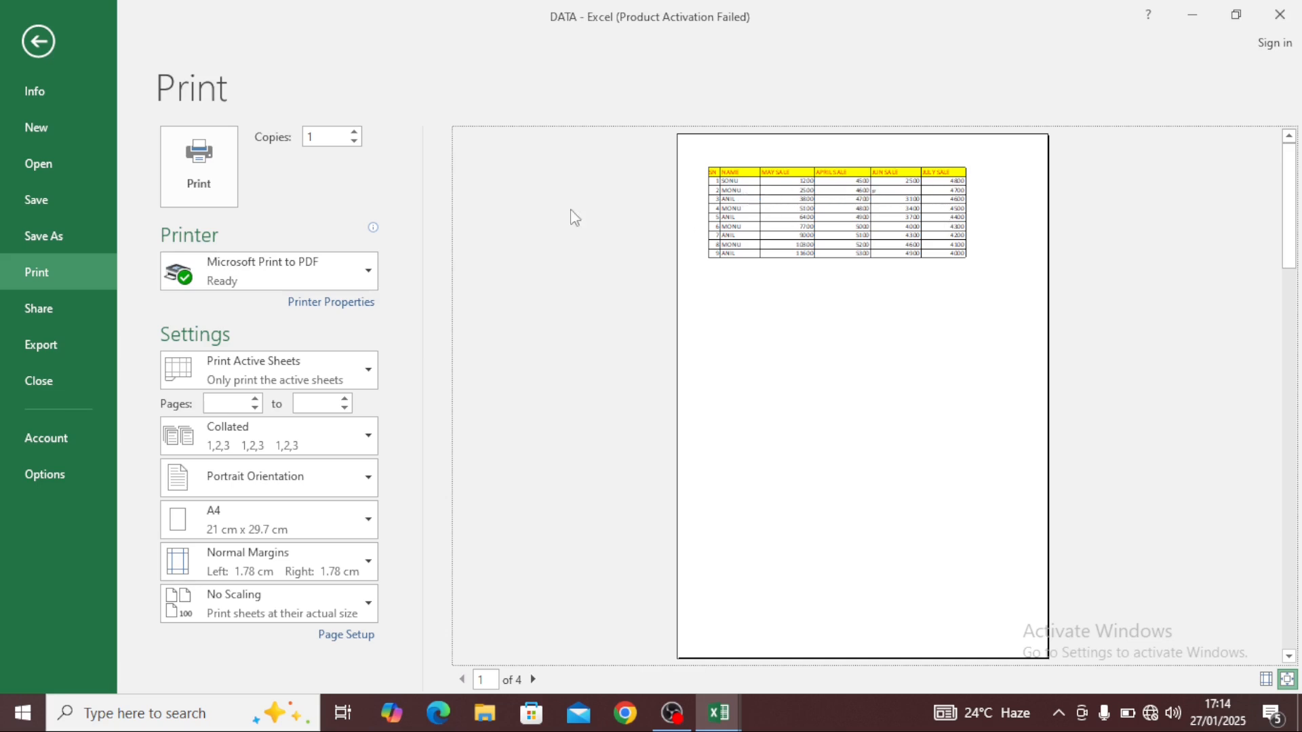
{"action": "left_click", "coordinate": [39, 41]}
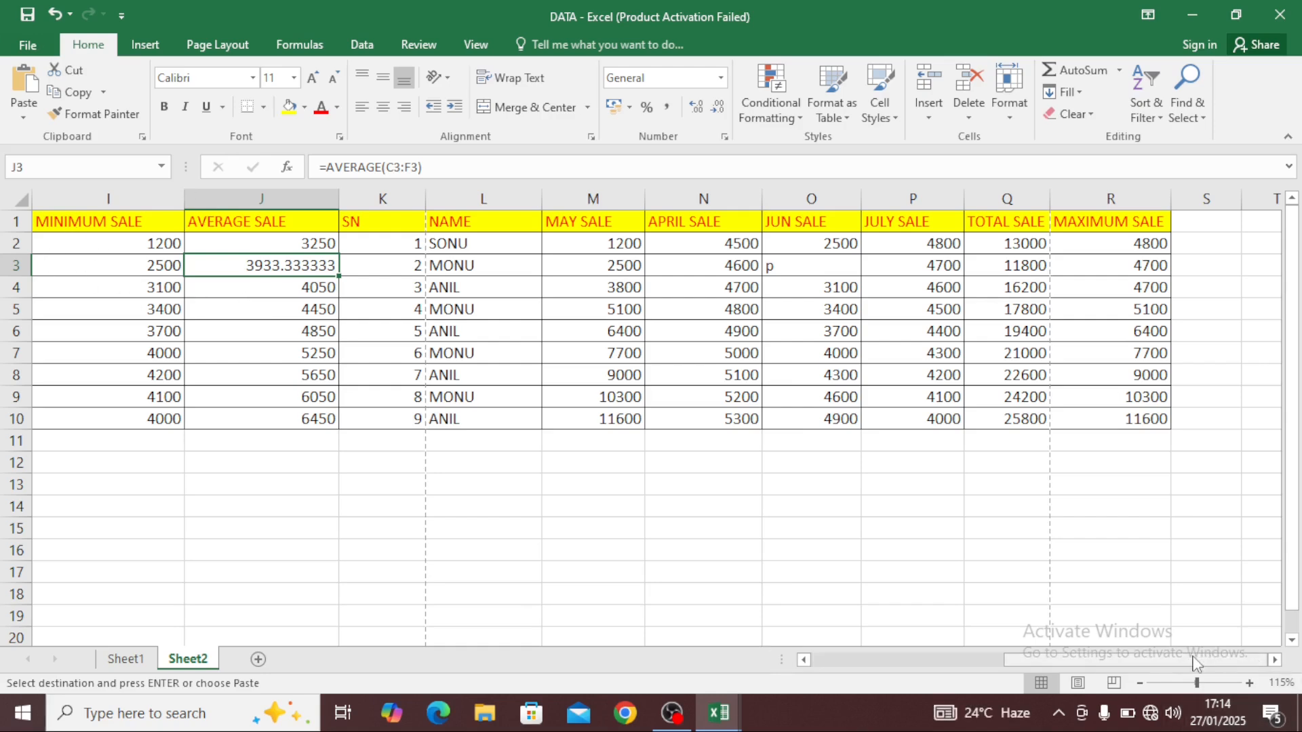
Step: AutoFit the column widths of the whole table A1:R10, and clear the copy marquee and selection
{"action": "left_click_drag", "start_coordinate": [1195, 663], "coordinate": [893, 658]}
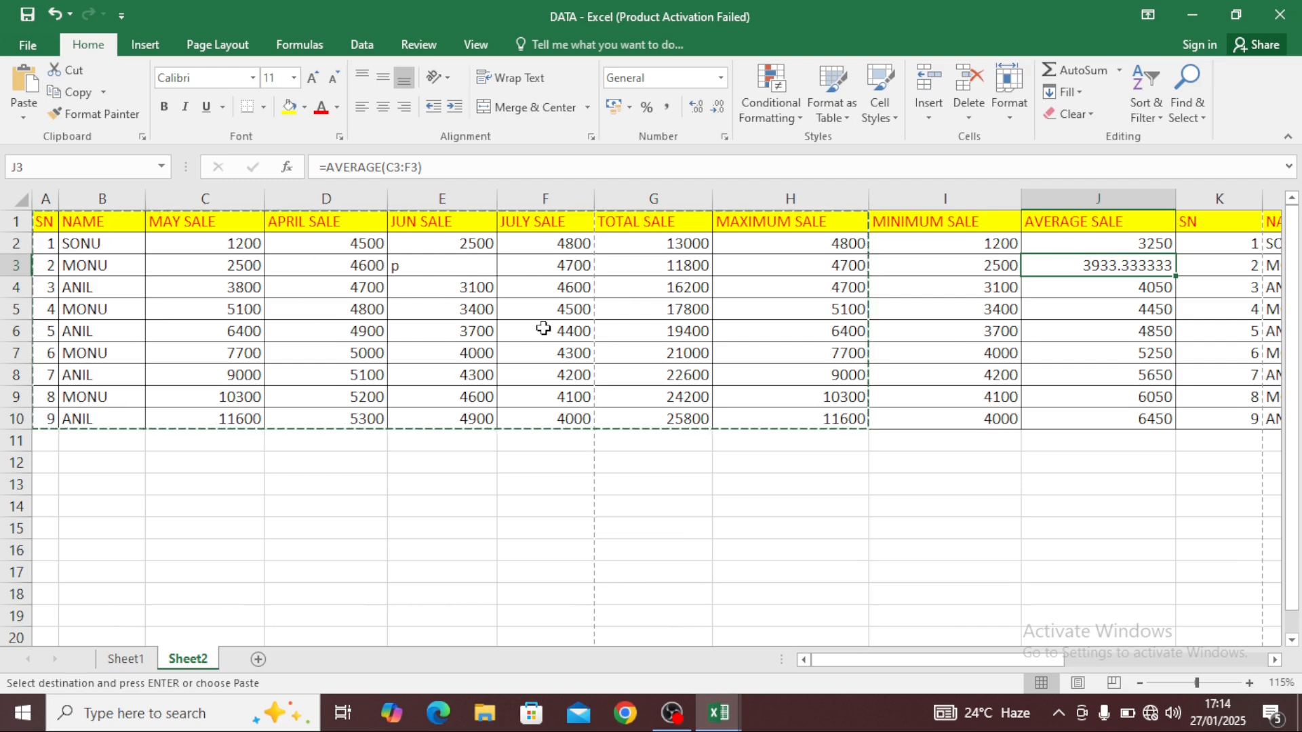
{"action": "left_click", "coordinate": [532, 227]}
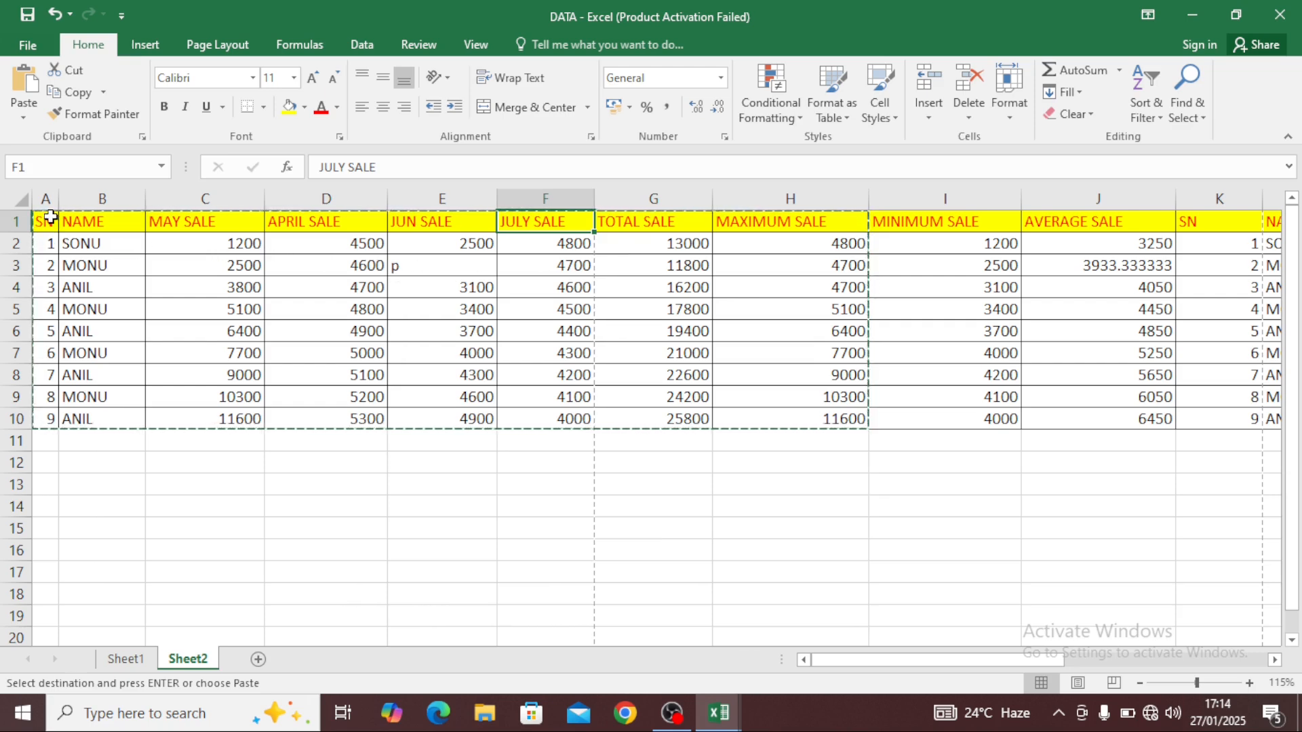
{"action": "left_click_drag", "start_coordinate": [51, 217], "coordinate": [1087, 416]}
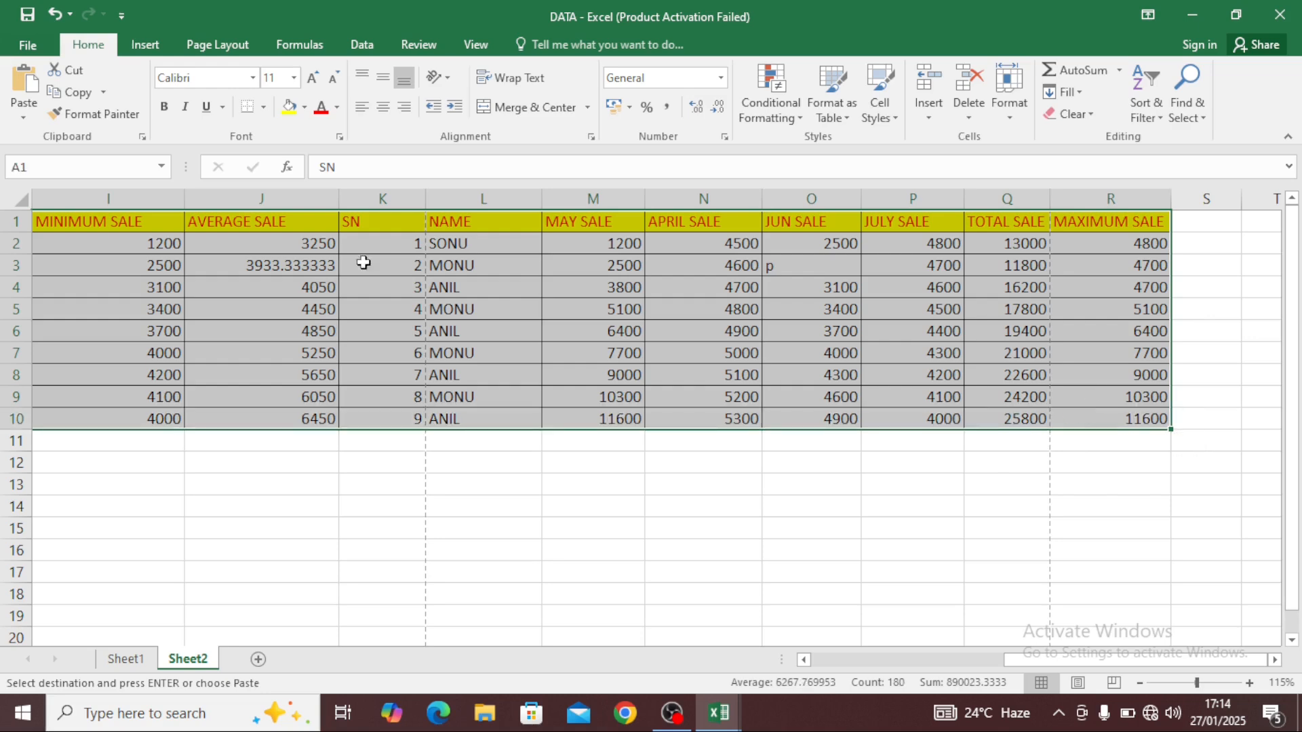
{"action": "left_click", "coordinate": [218, 44]}
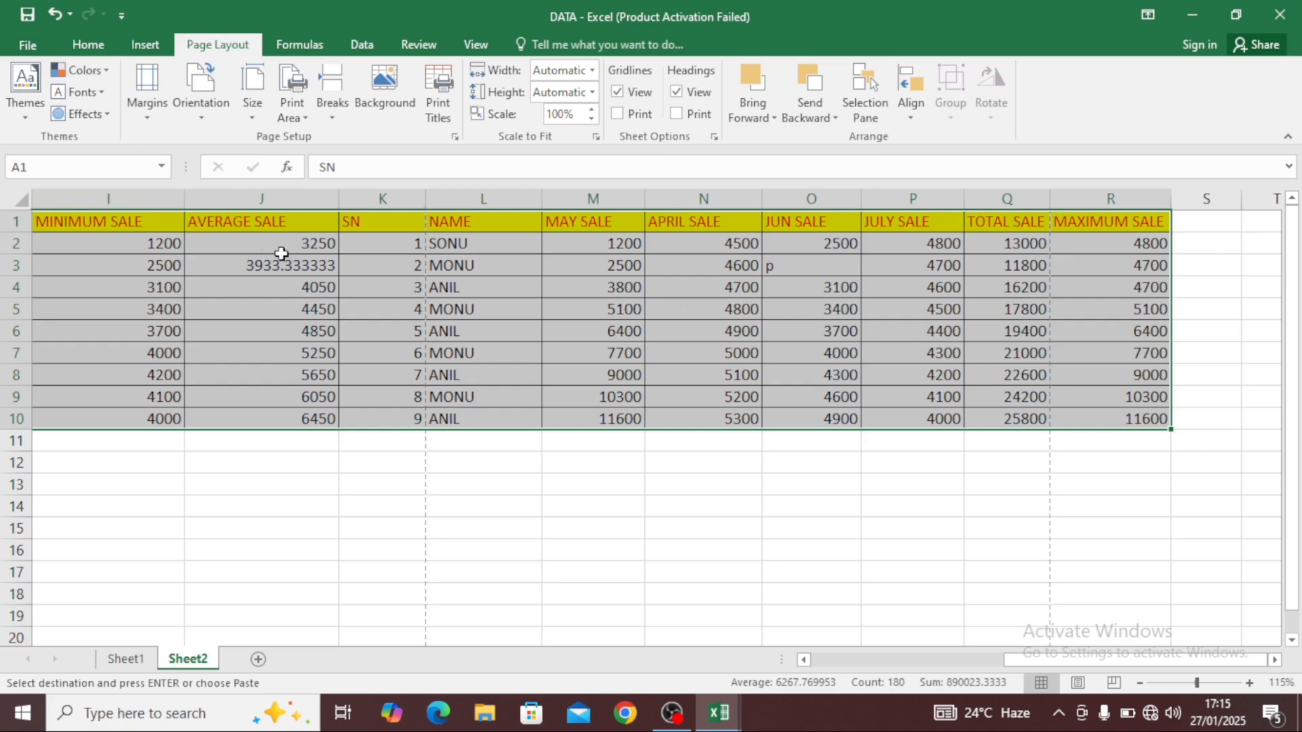
{"action": "left_click", "coordinate": [91, 44]}
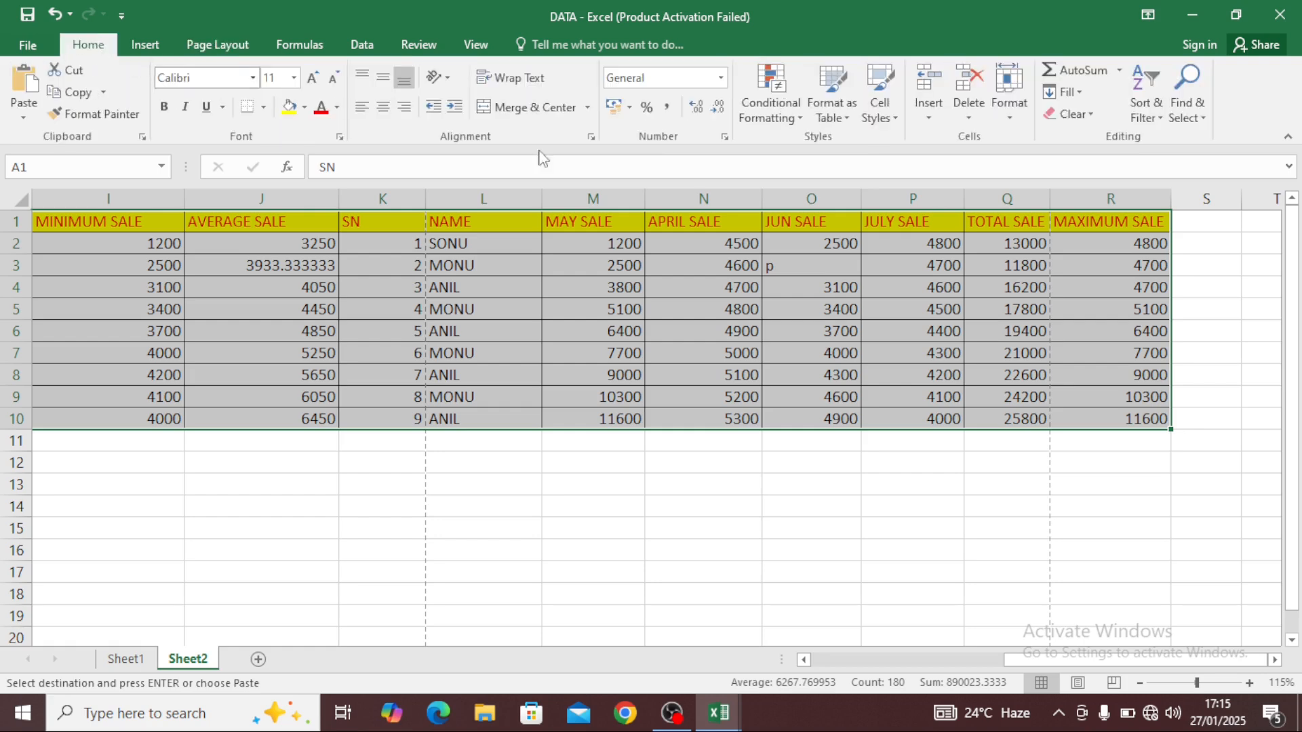
{"action": "left_click", "coordinate": [1010, 116]}
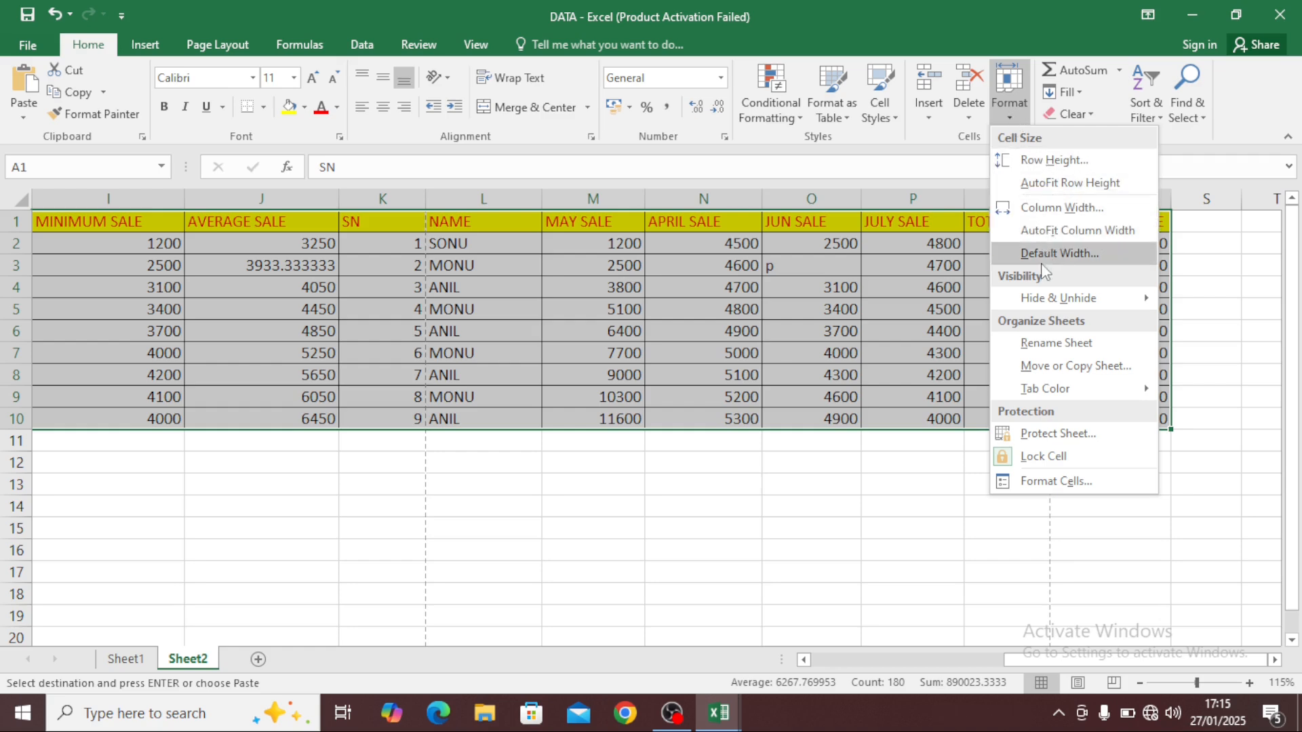
{"action": "left_click", "coordinate": [1060, 230]}
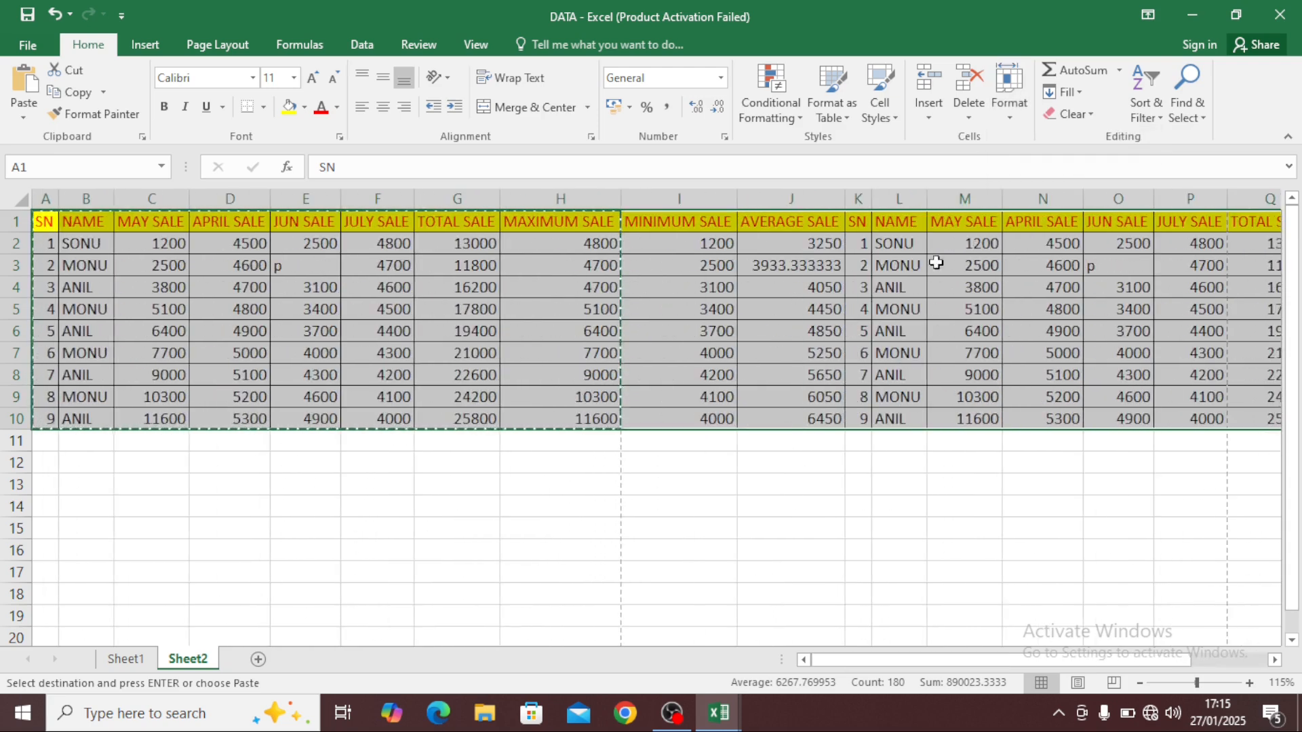
{"action": "left_click", "coordinate": [671, 550]}
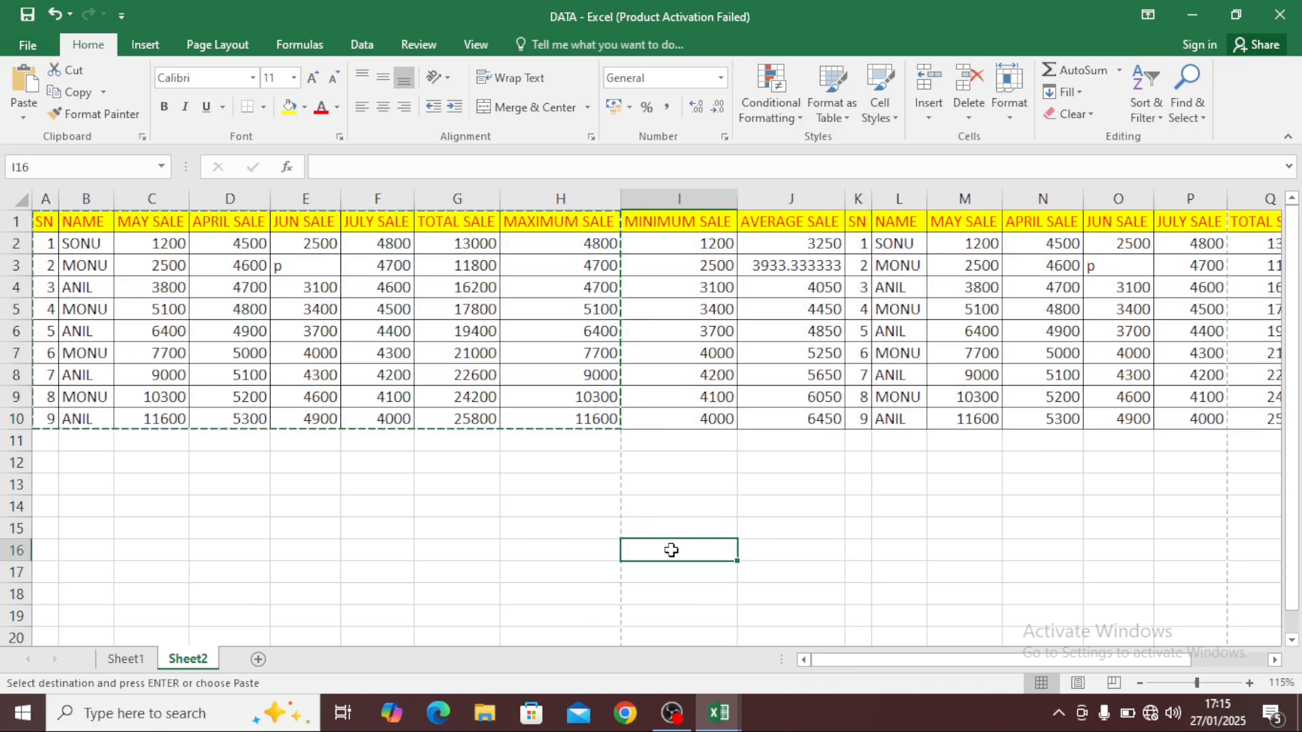
{"action": "key", "text": "Escape"}
{"action": "left_click", "coordinate": [672, 507]}
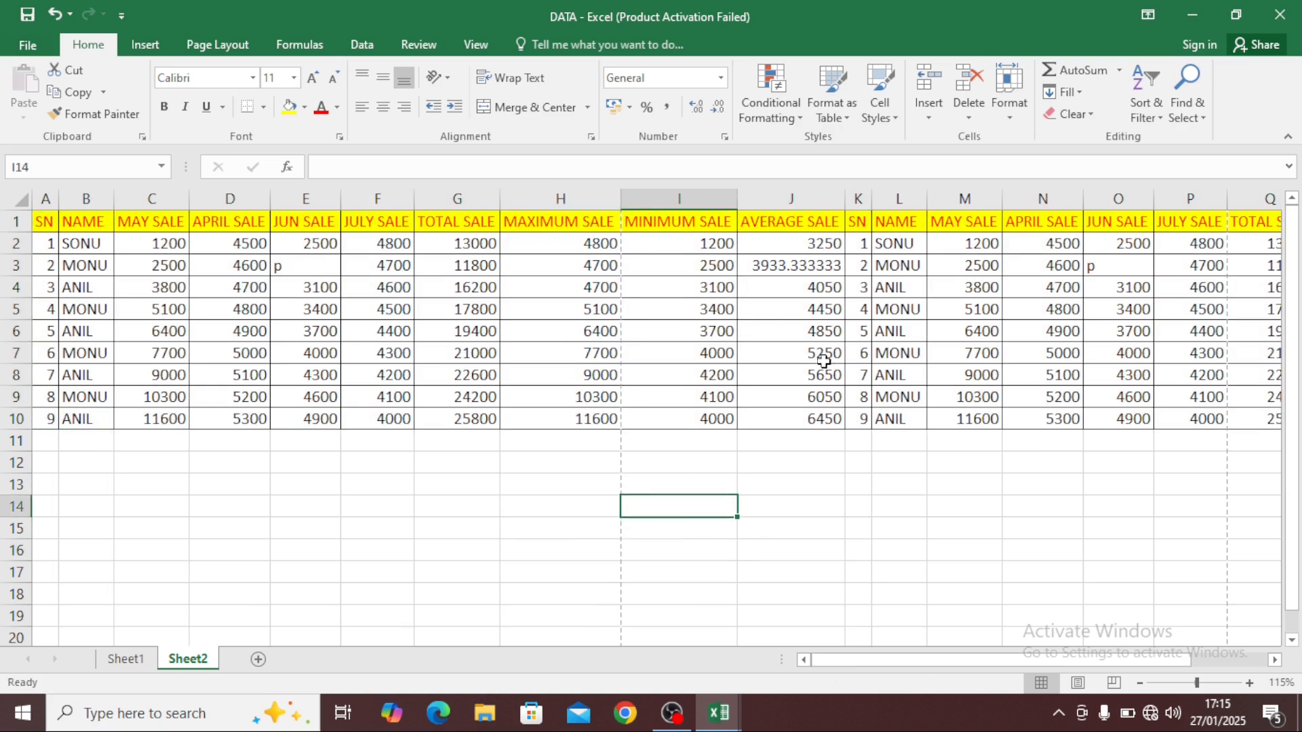
Step: Examine how the header texts fit their columns across the original and pasted parts of the table
{"action": "left_click_drag", "start_coordinate": [905, 661], "coordinate": [1008, 662]}
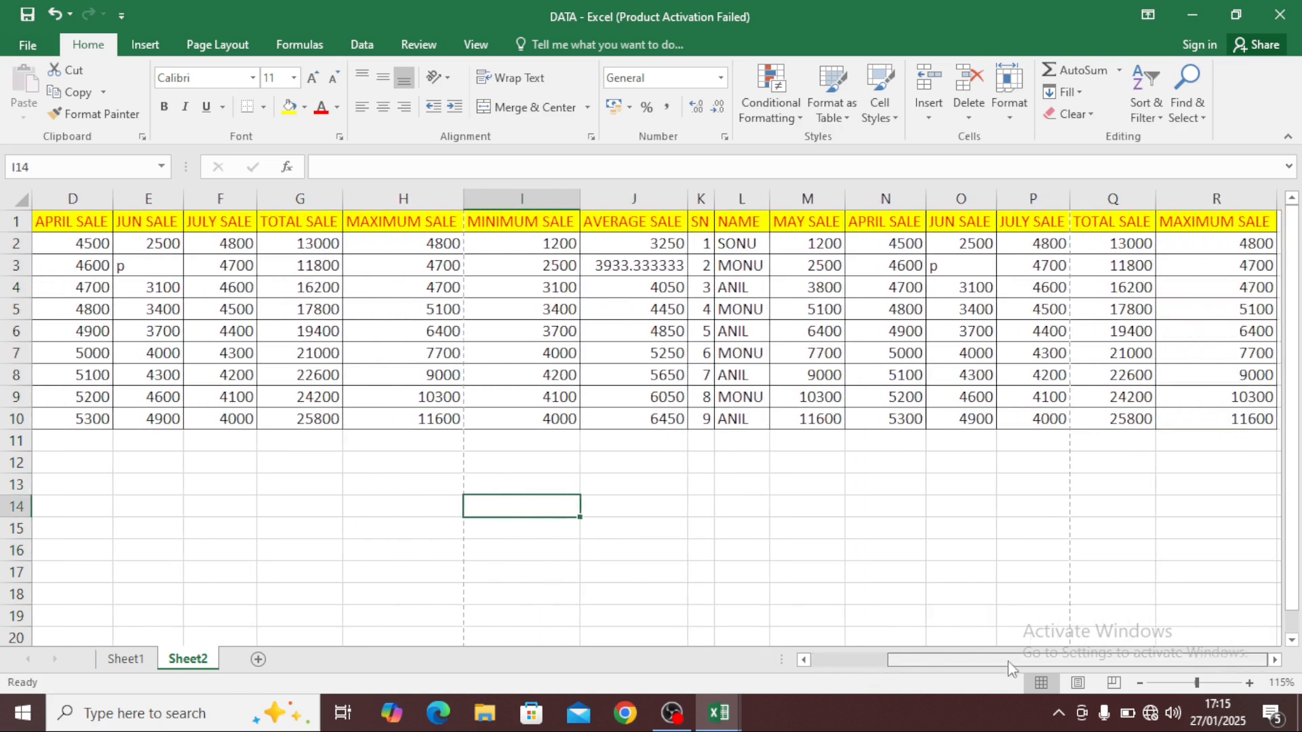
{"action": "left_click", "coordinate": [906, 221]}
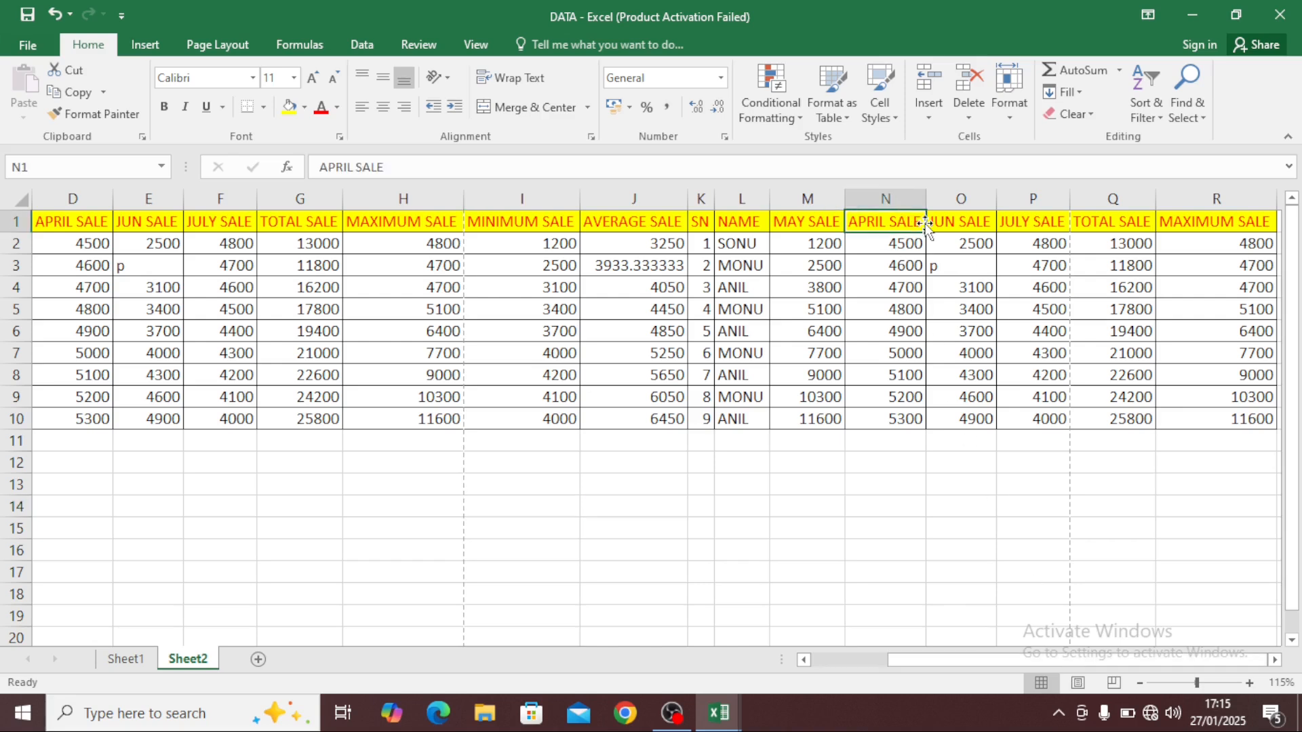
{"action": "left_click", "coordinate": [961, 223]}
{"action": "left_click", "coordinate": [1038, 224]}
{"action": "left_click", "coordinate": [1119, 228]}
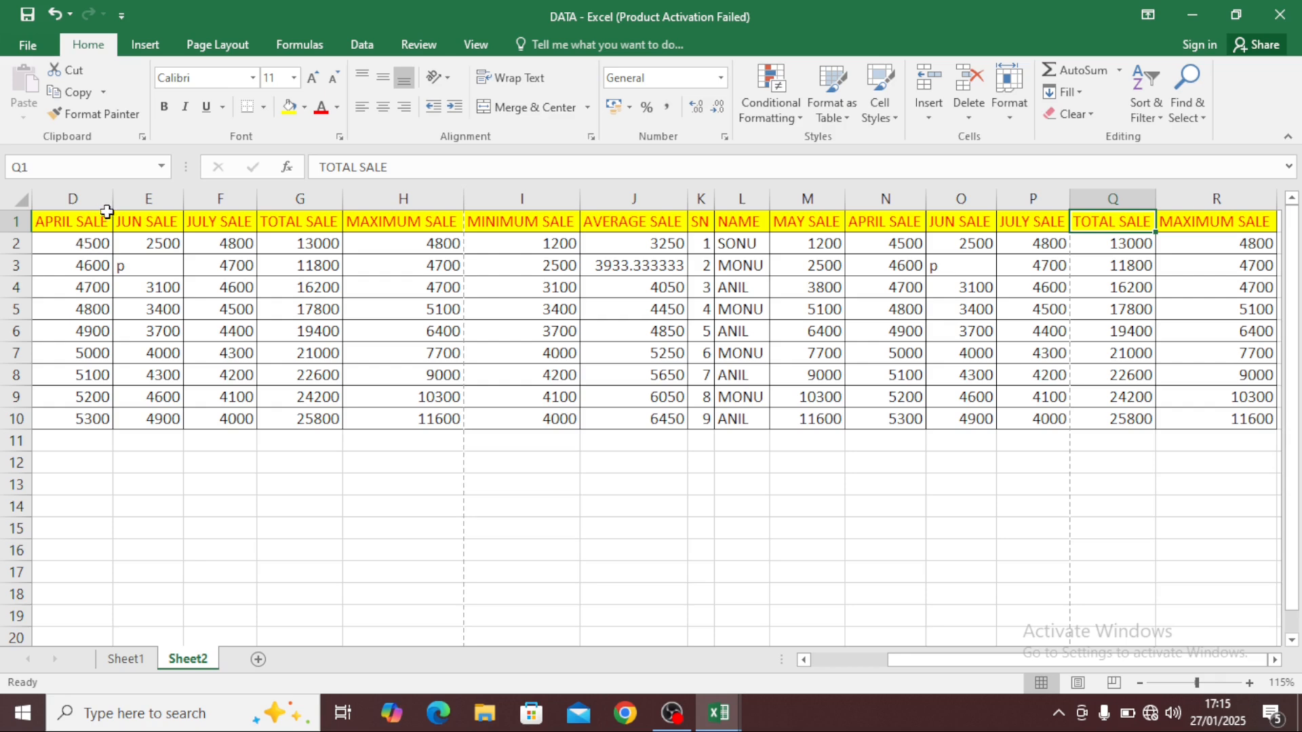
{"action": "left_click", "coordinate": [81, 223]}
{"action": "left_click", "coordinate": [145, 224]}
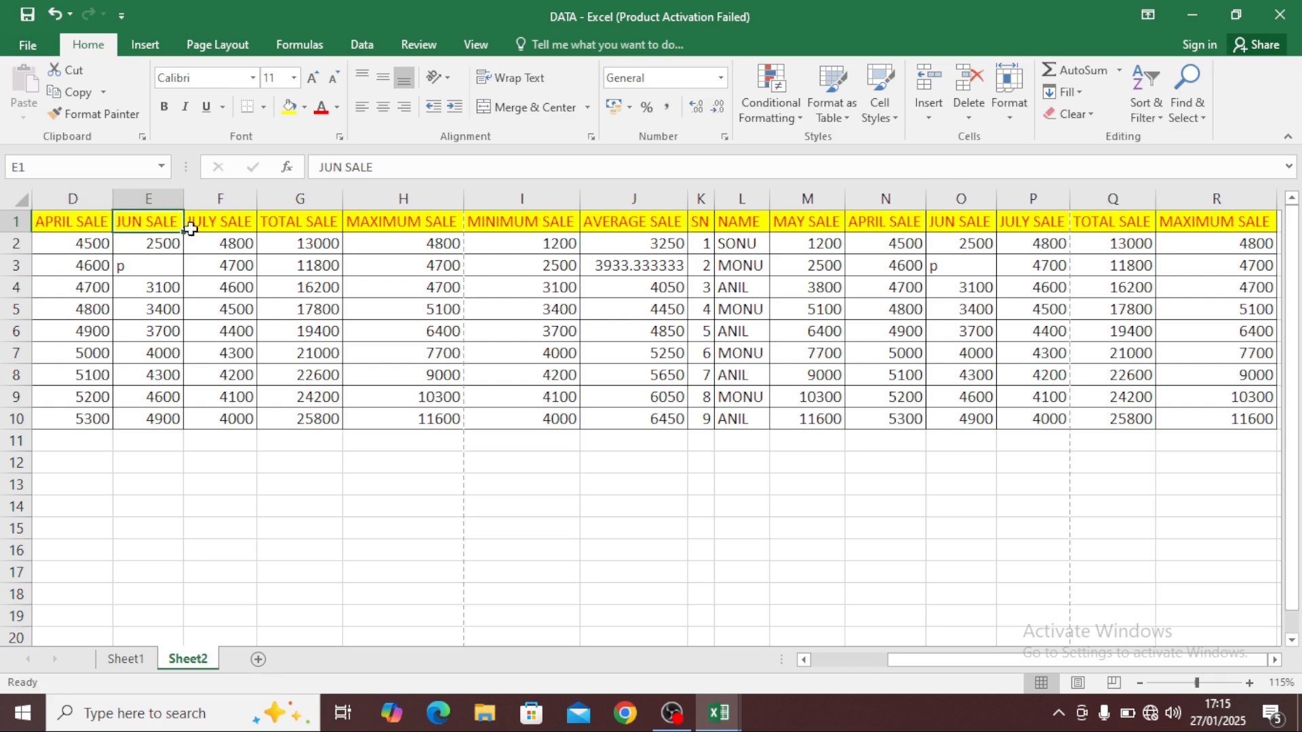
Step: Check the print preview of the compacted sheet, and compare its last printed column with the page break after MAXIMUM SALE in the worksheet
{"action": "left_click", "coordinate": [224, 224]}
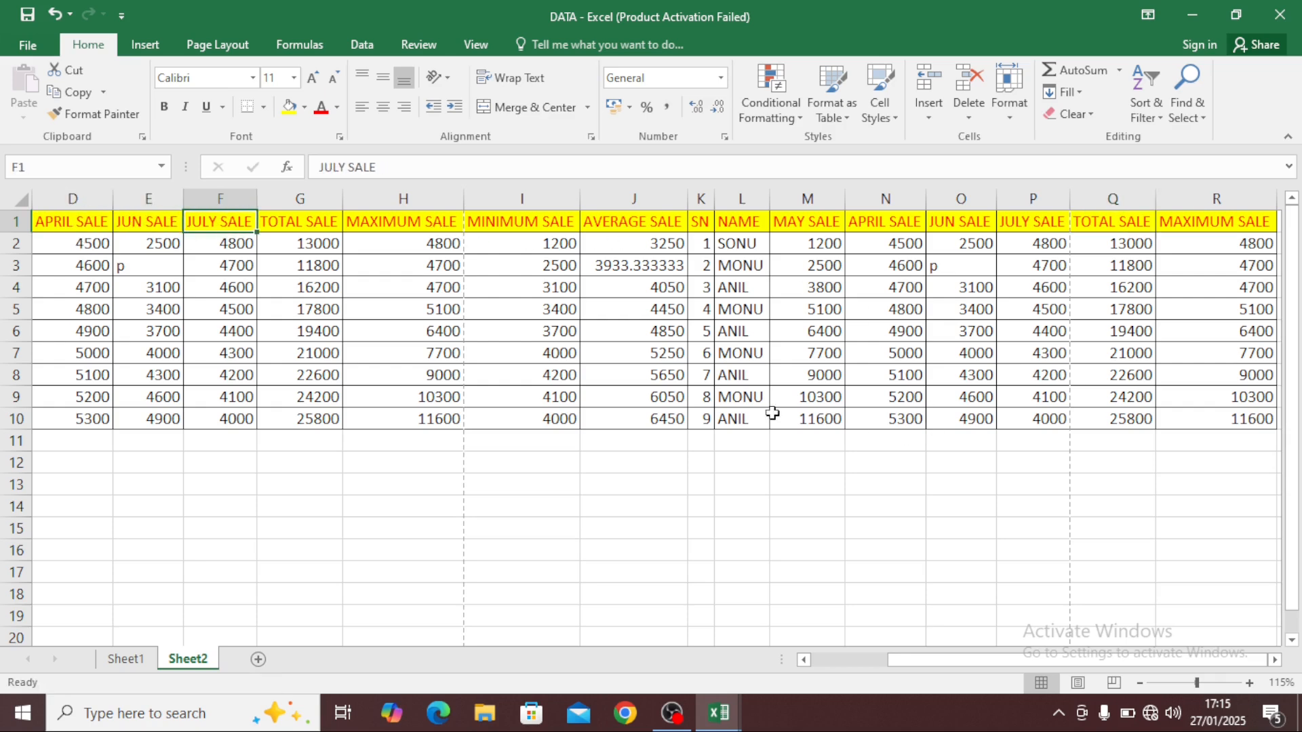
{"action": "left_click", "coordinate": [543, 352]}
{"action": "left_click", "coordinate": [27, 45]}
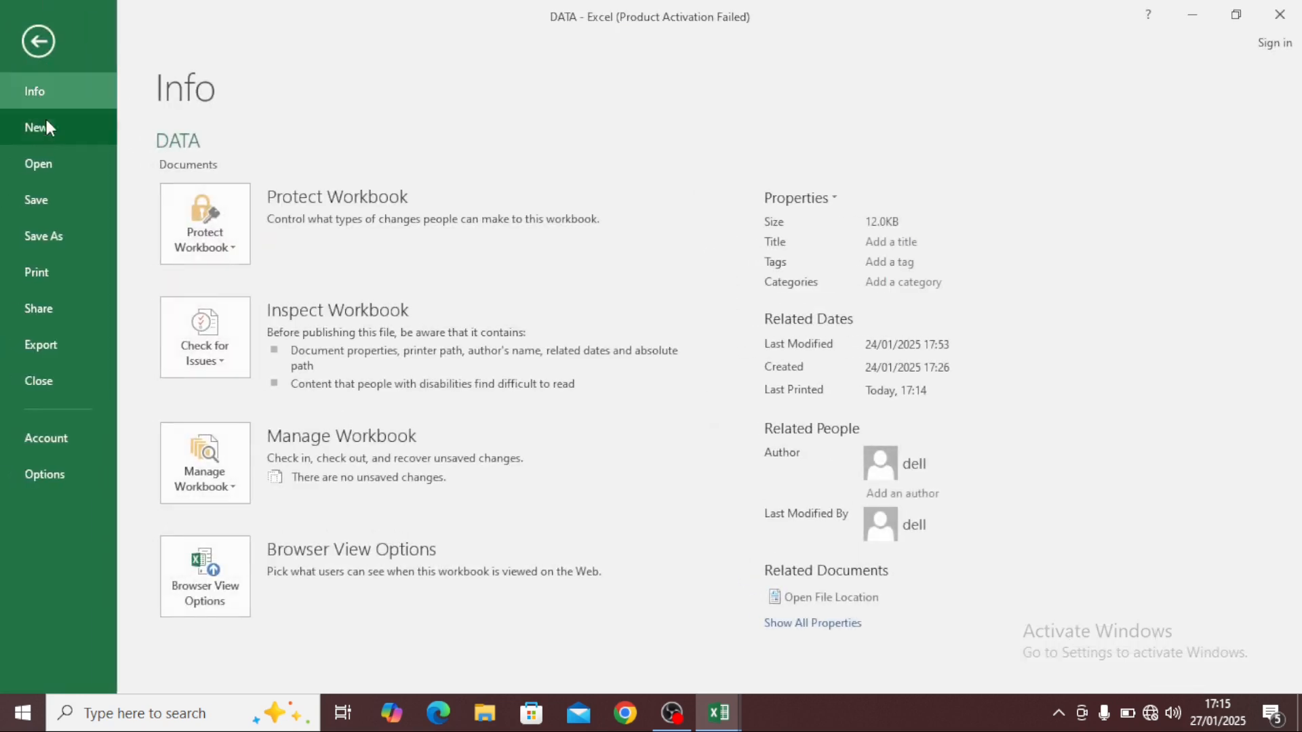
{"action": "left_click", "coordinate": [40, 274]}
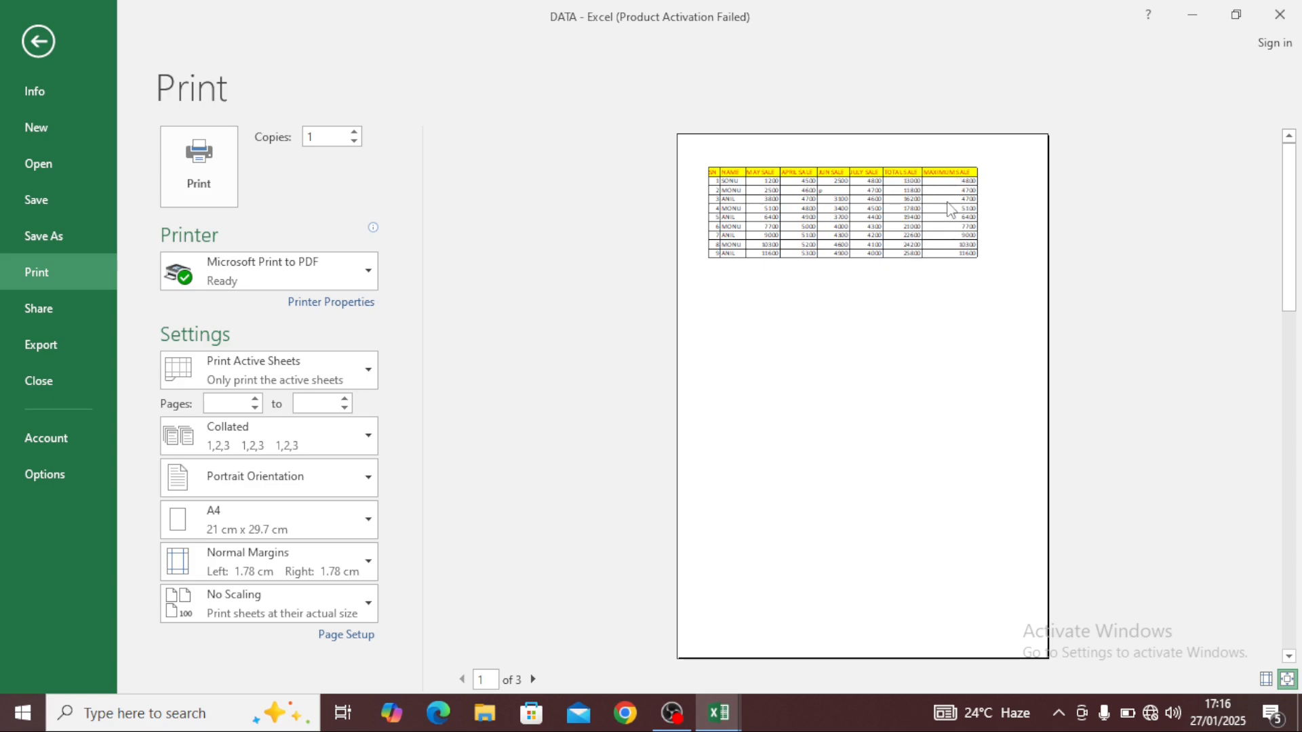
{"action": "left_click", "coordinate": [38, 42]}
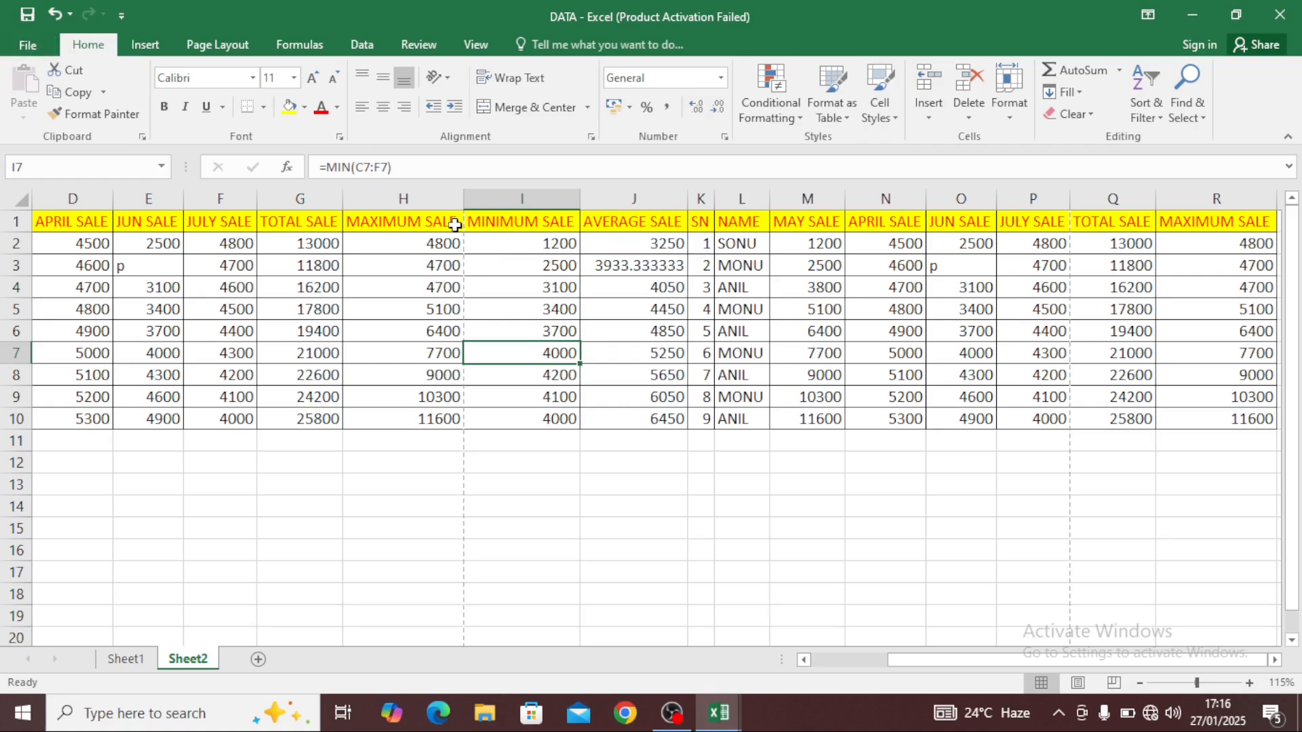
{"action": "left_click", "coordinate": [221, 224]}
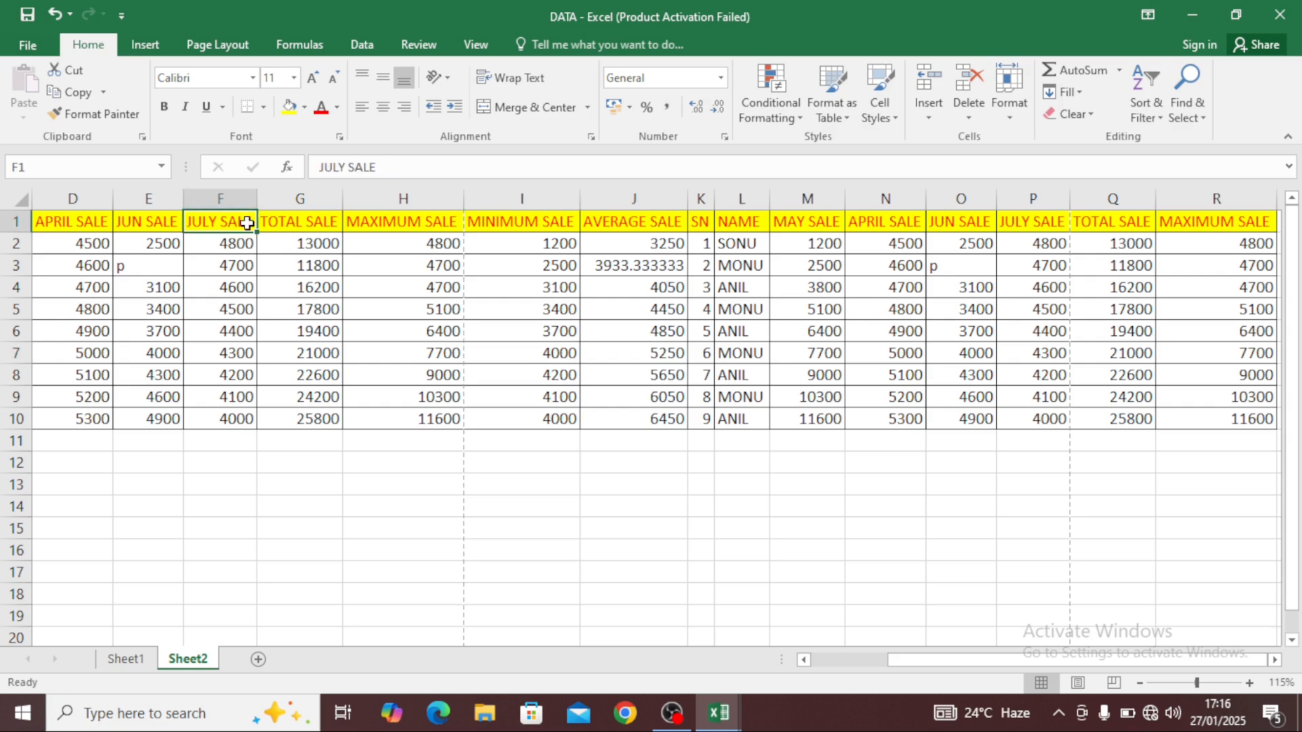
{"action": "left_click", "coordinate": [276, 224]}
{"action": "left_click", "coordinate": [363, 223]}
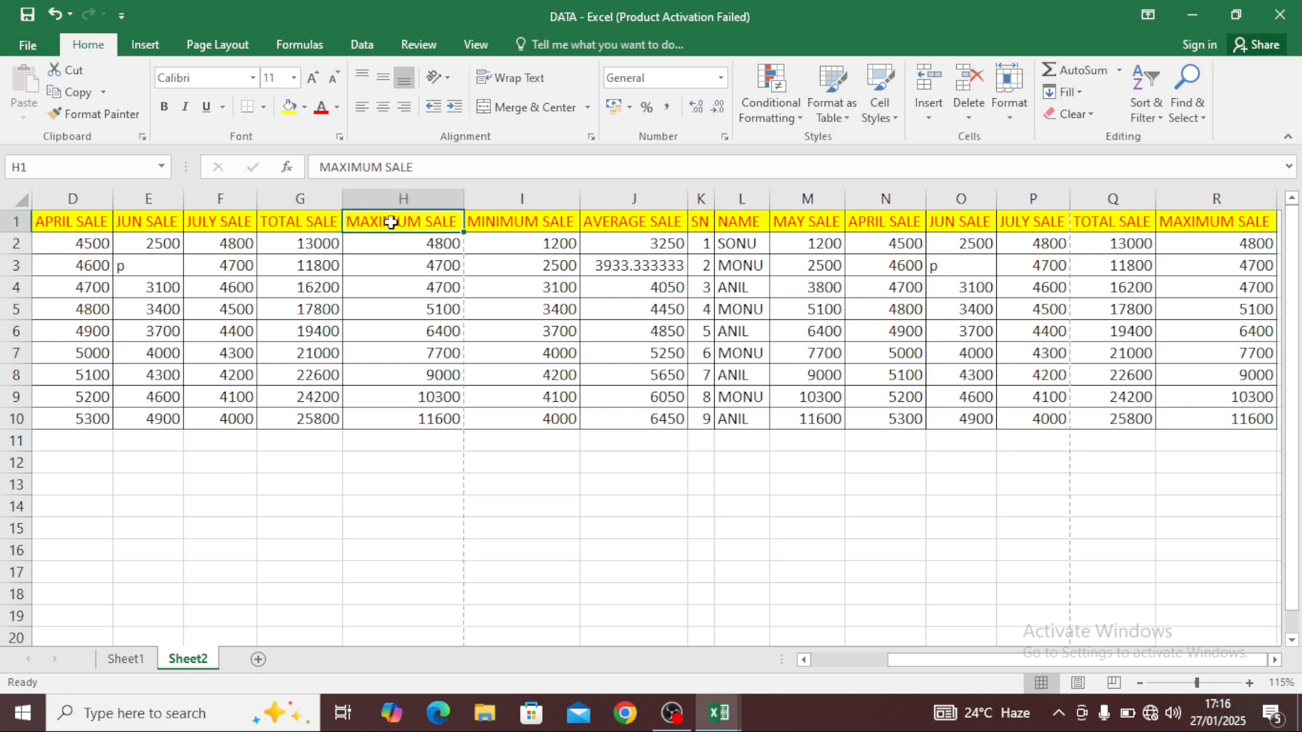
{"action": "scroll", "coordinate": [958, 643], "scroll_direction": "left", "scroll_amount": 2}
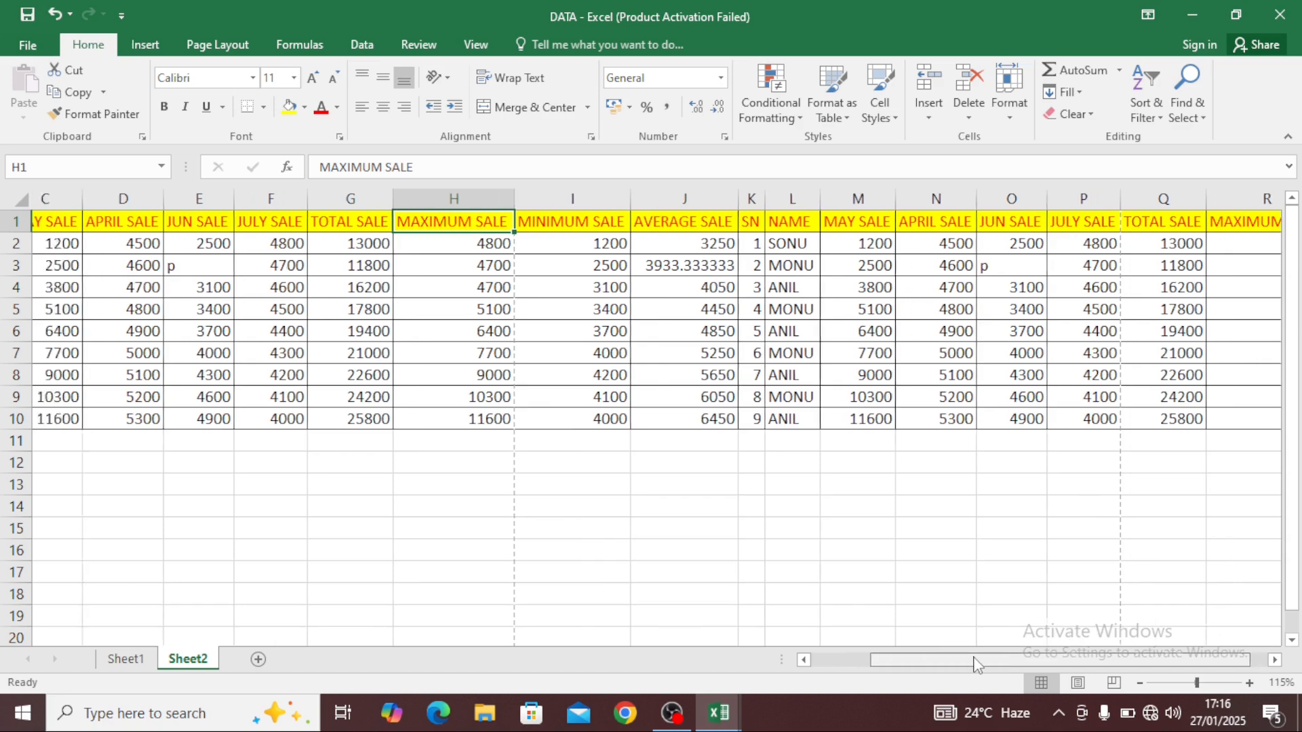
{"action": "scroll", "coordinate": [958, 643], "scroll_direction": "right", "scroll_amount": 1}
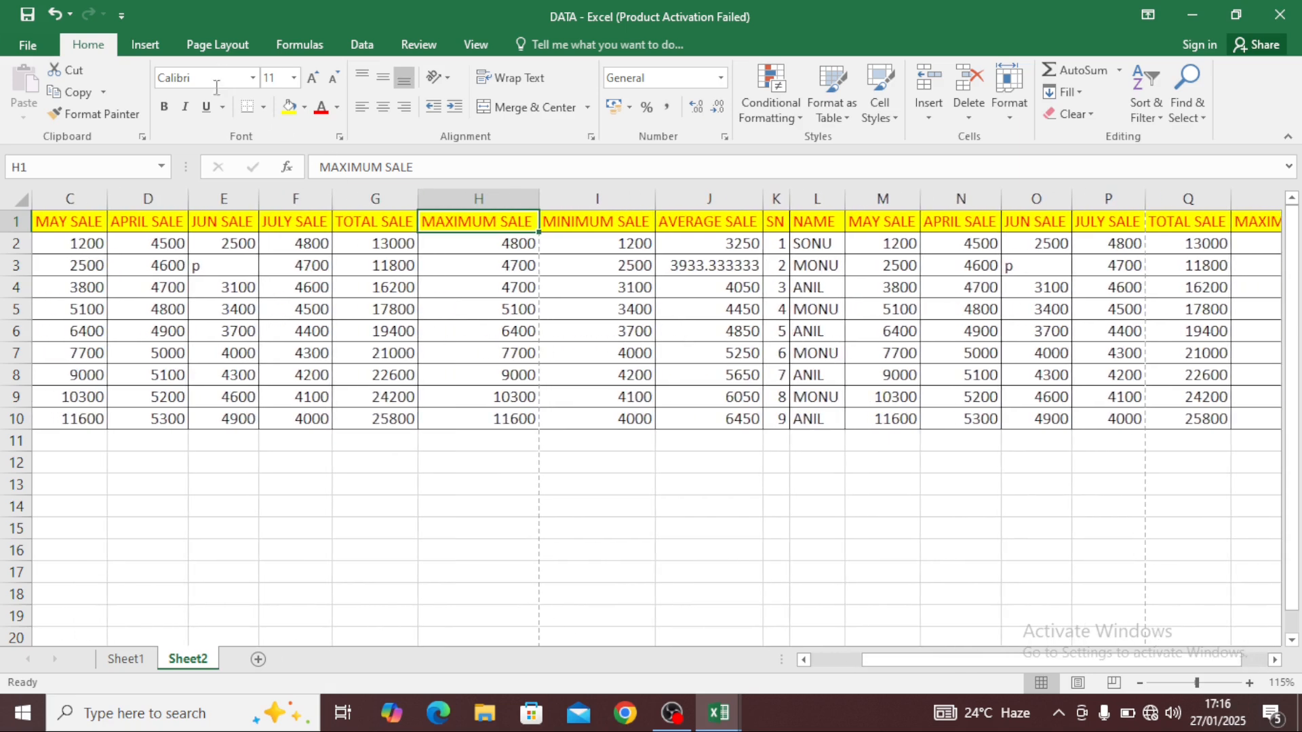
Step: Change the page orientation of Sheet2 to Landscape
{"action": "left_click", "coordinate": [548, 348]}
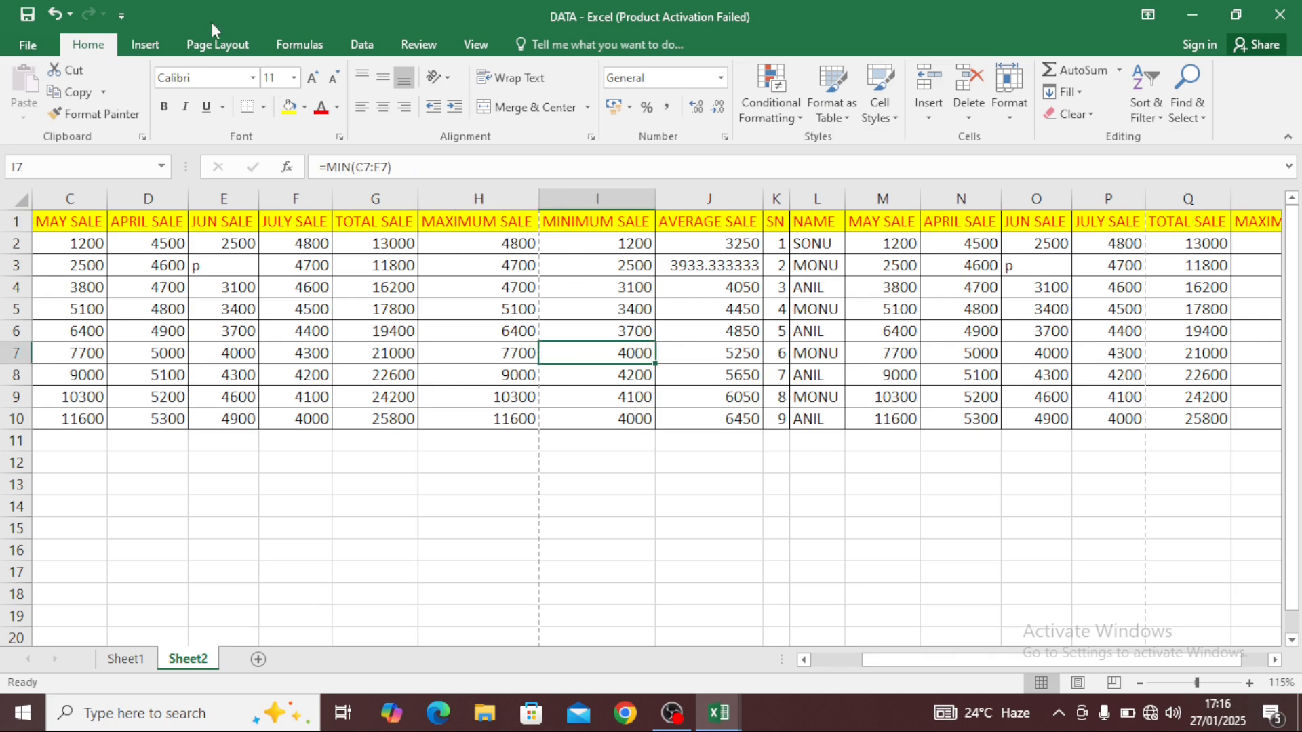
{"action": "left_click", "coordinate": [210, 47]}
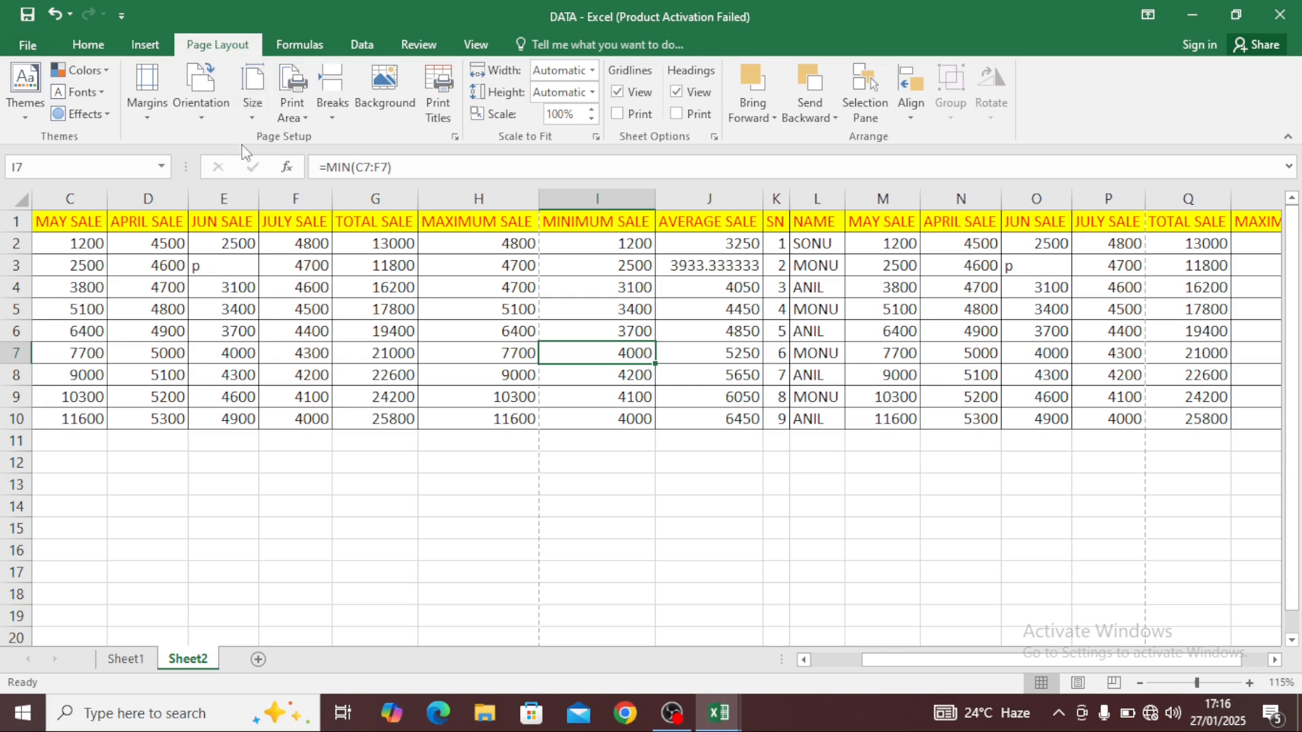
{"action": "left_click", "coordinate": [209, 120]}
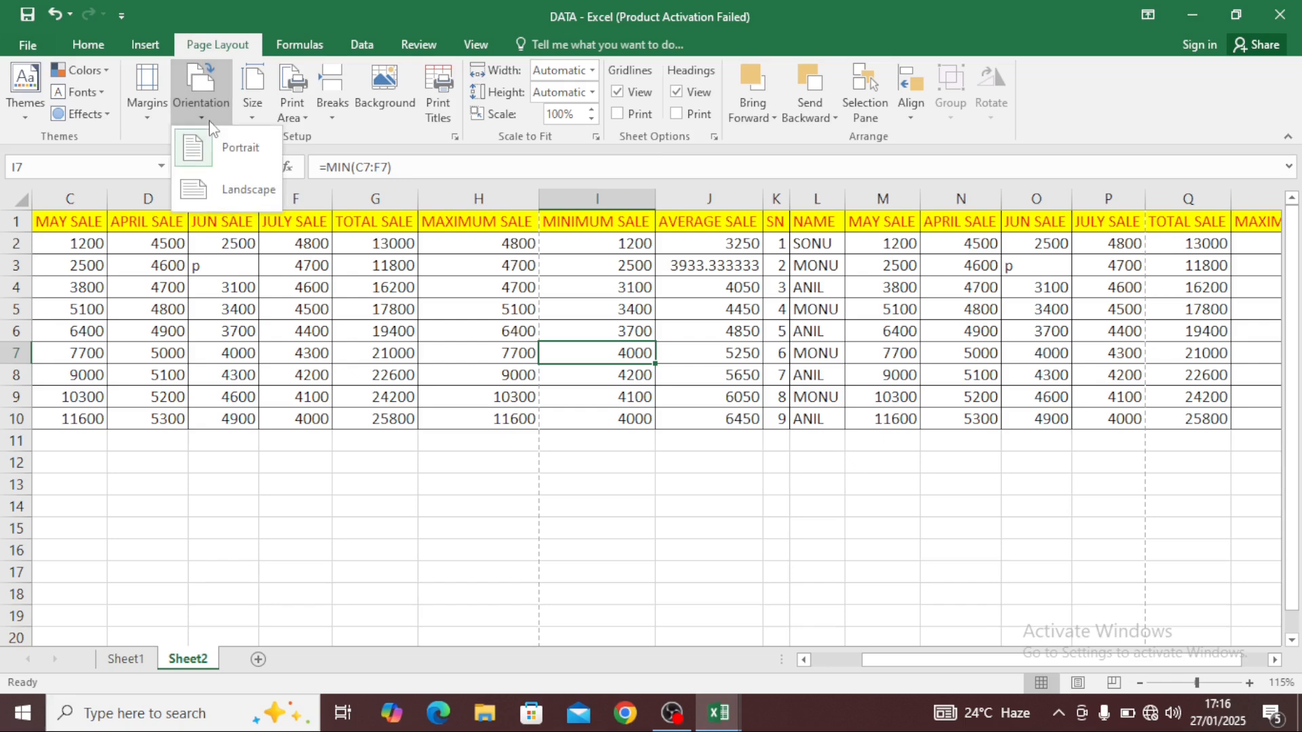
{"action": "left_click", "coordinate": [226, 196]}
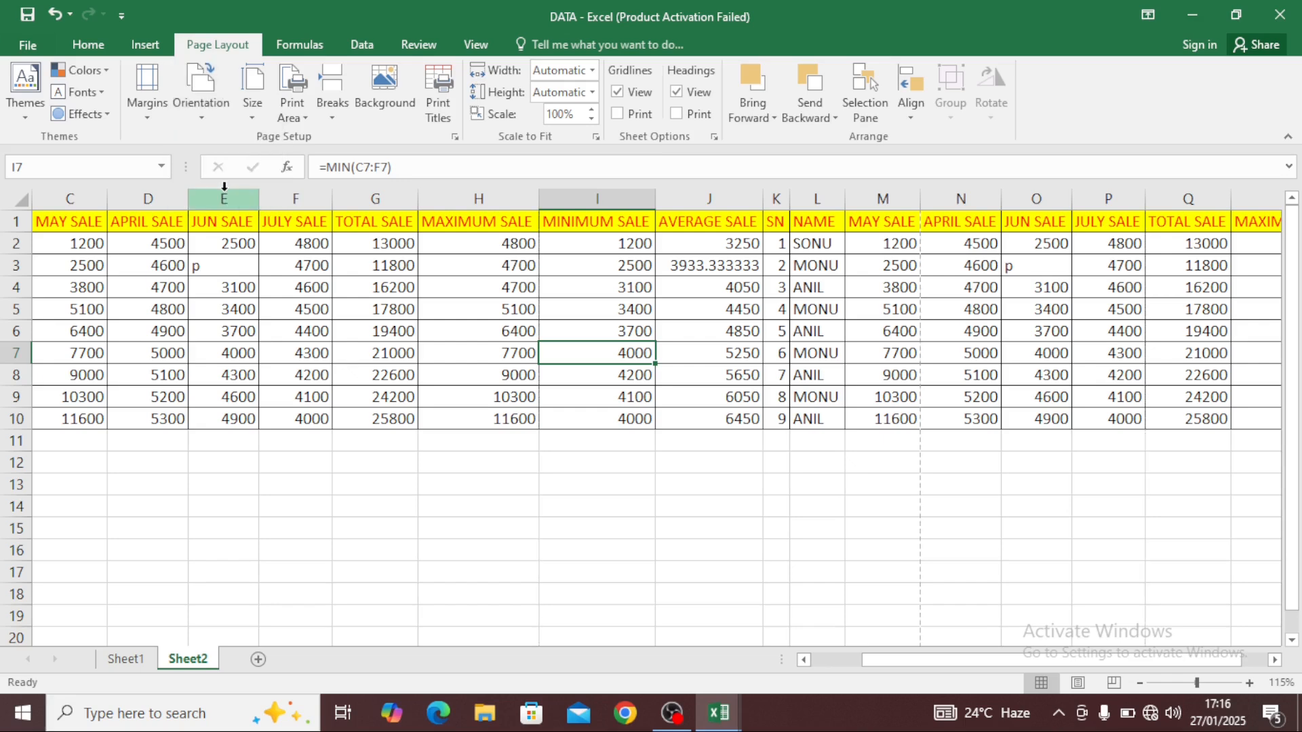
{"action": "left_click", "coordinate": [342, 333]}
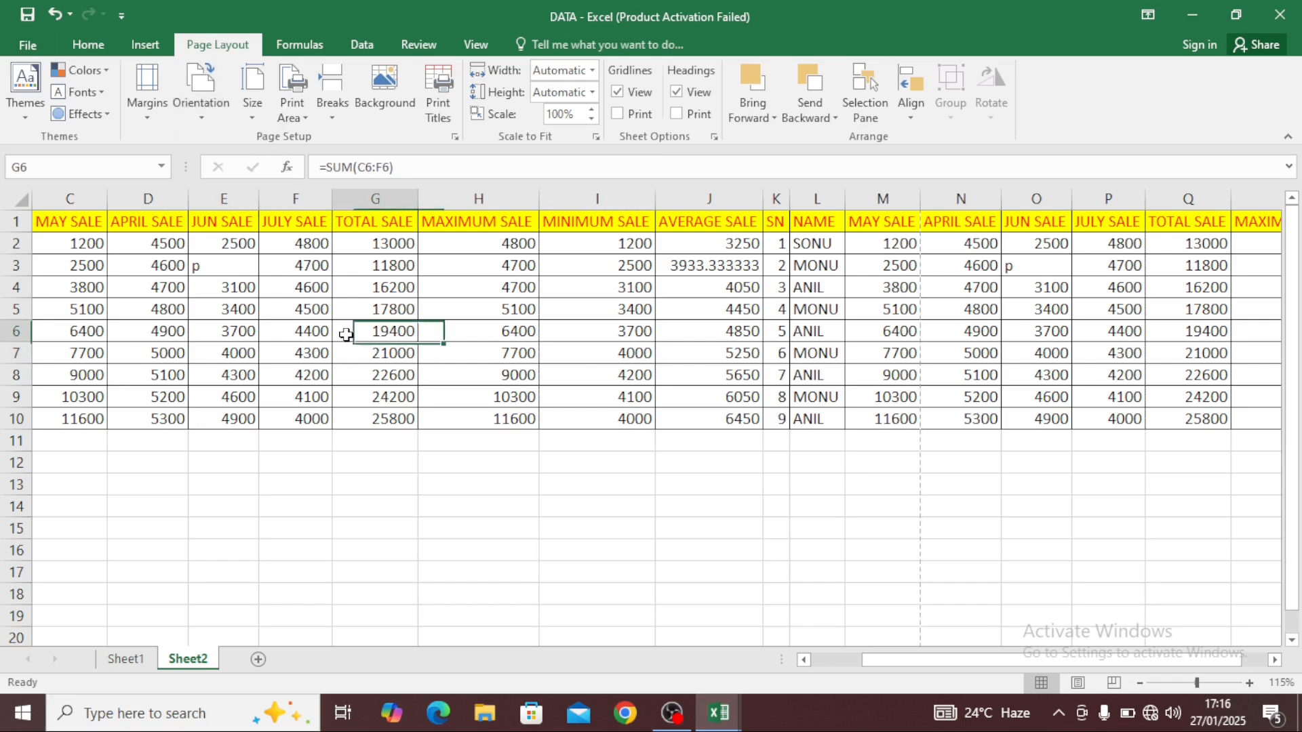
Step: Check the print preview of the landscape layout, and select the columns beyond the page break, N1:R10, in the worksheet
{"action": "left_click", "coordinate": [27, 45]}
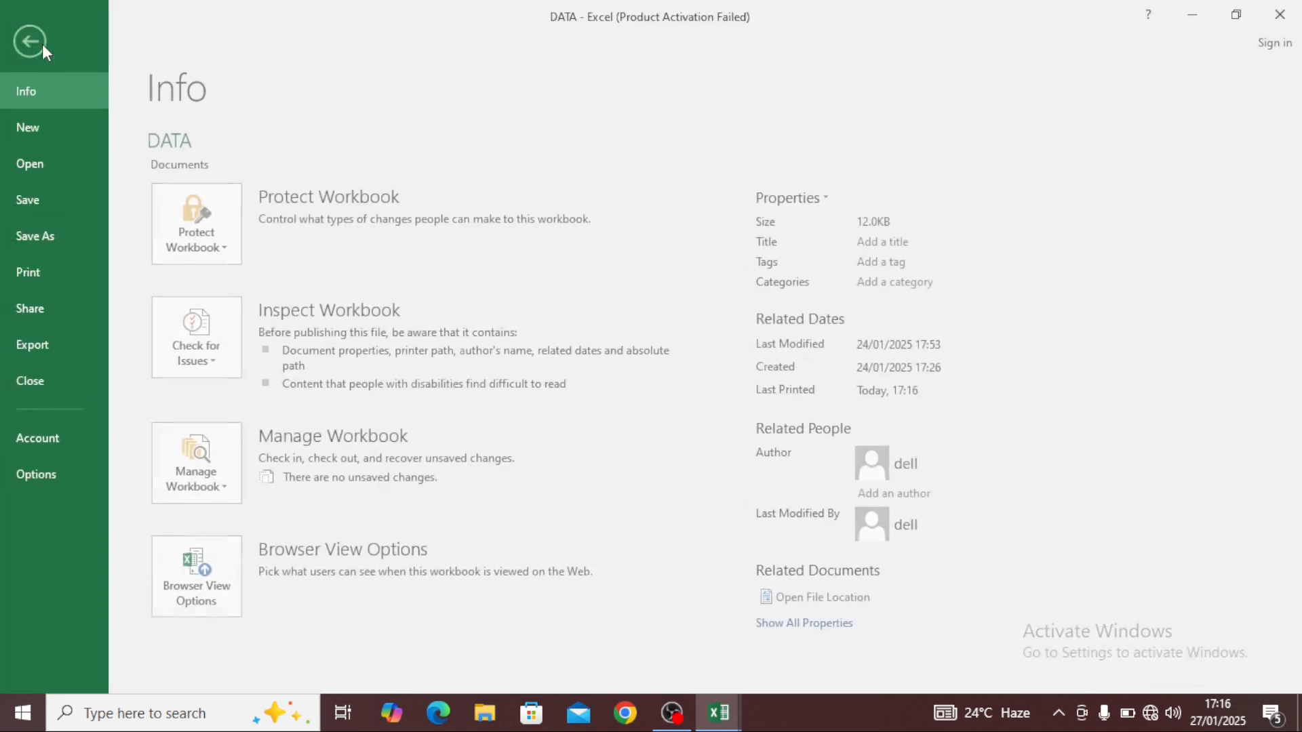
{"action": "left_click", "coordinate": [48, 272]}
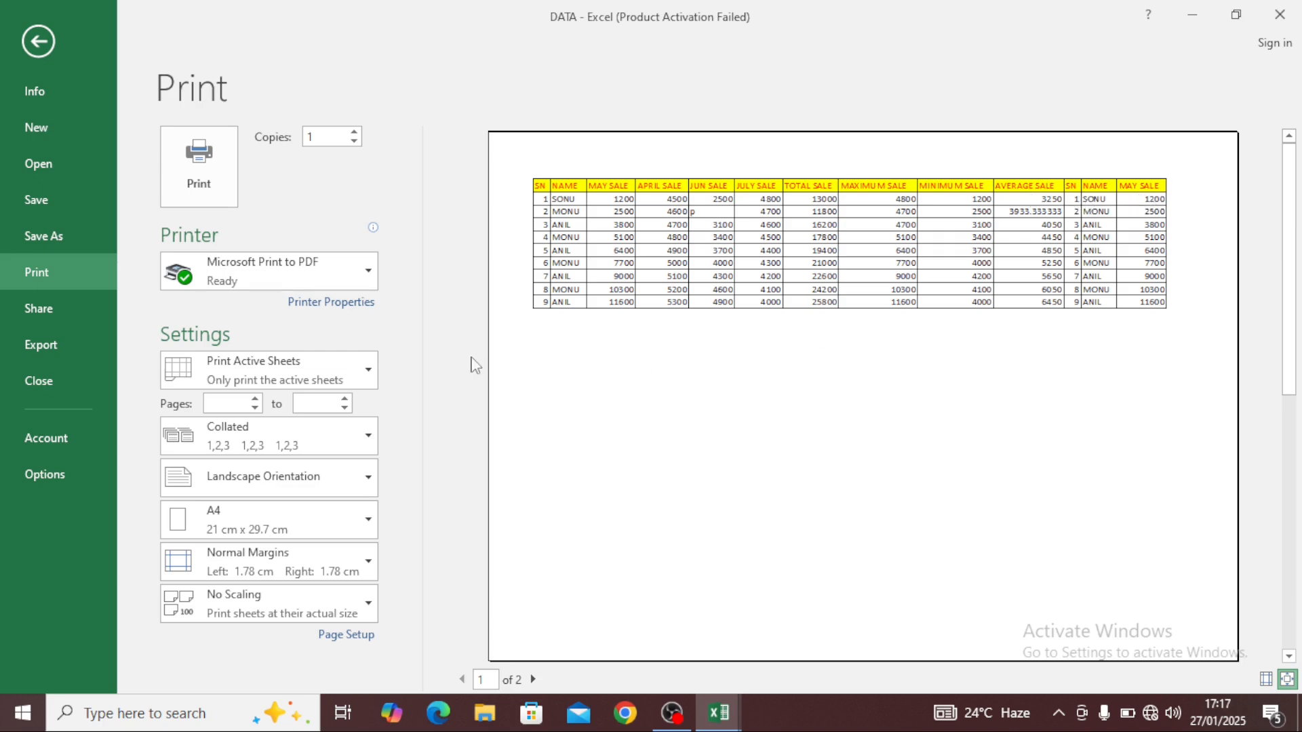
{"action": "left_click", "coordinate": [42, 49]}
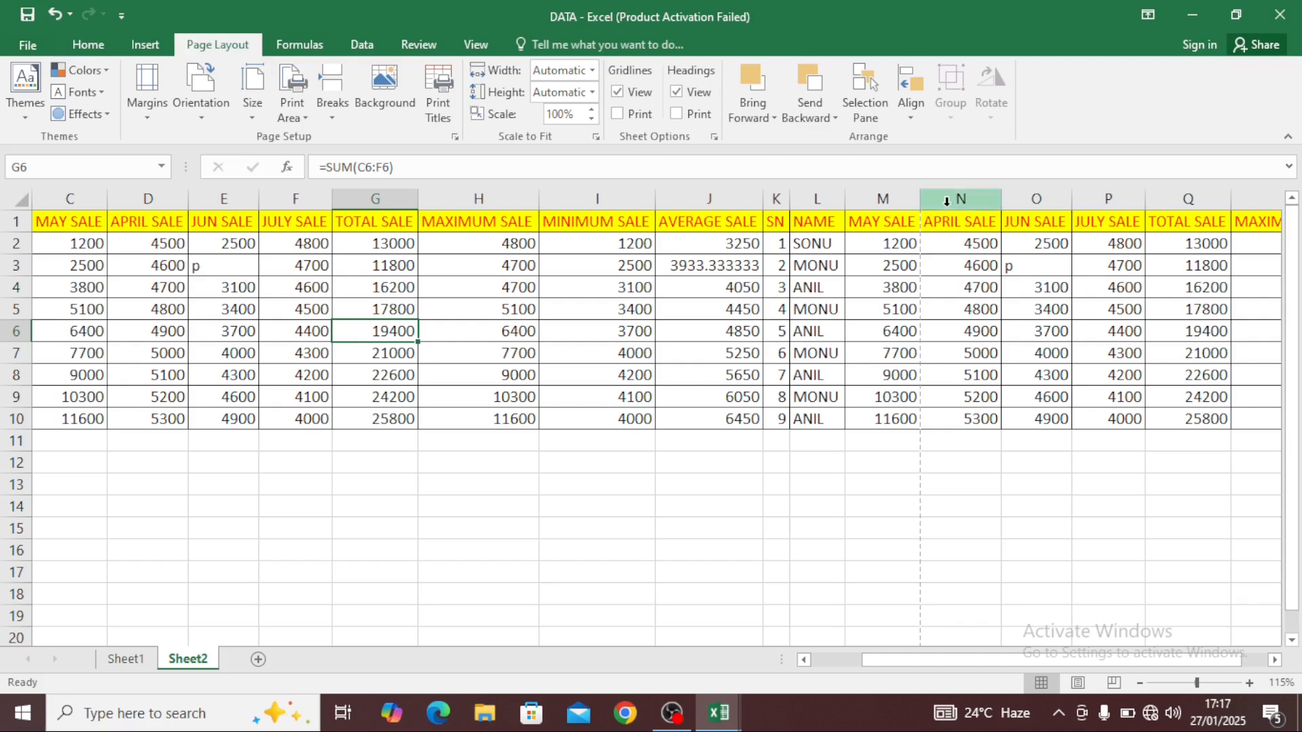
{"action": "left_click", "coordinate": [902, 221]}
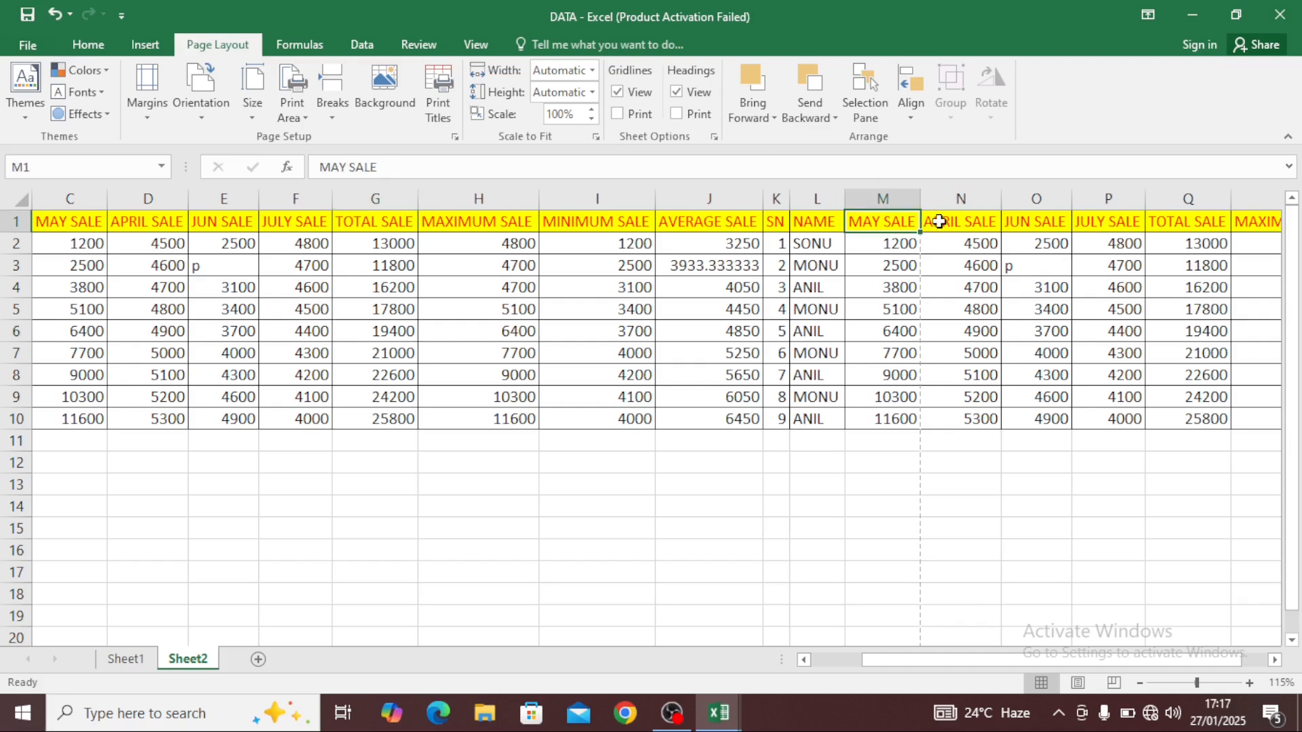
{"action": "left_click_drag", "start_coordinate": [938, 221], "coordinate": [1124, 413]}
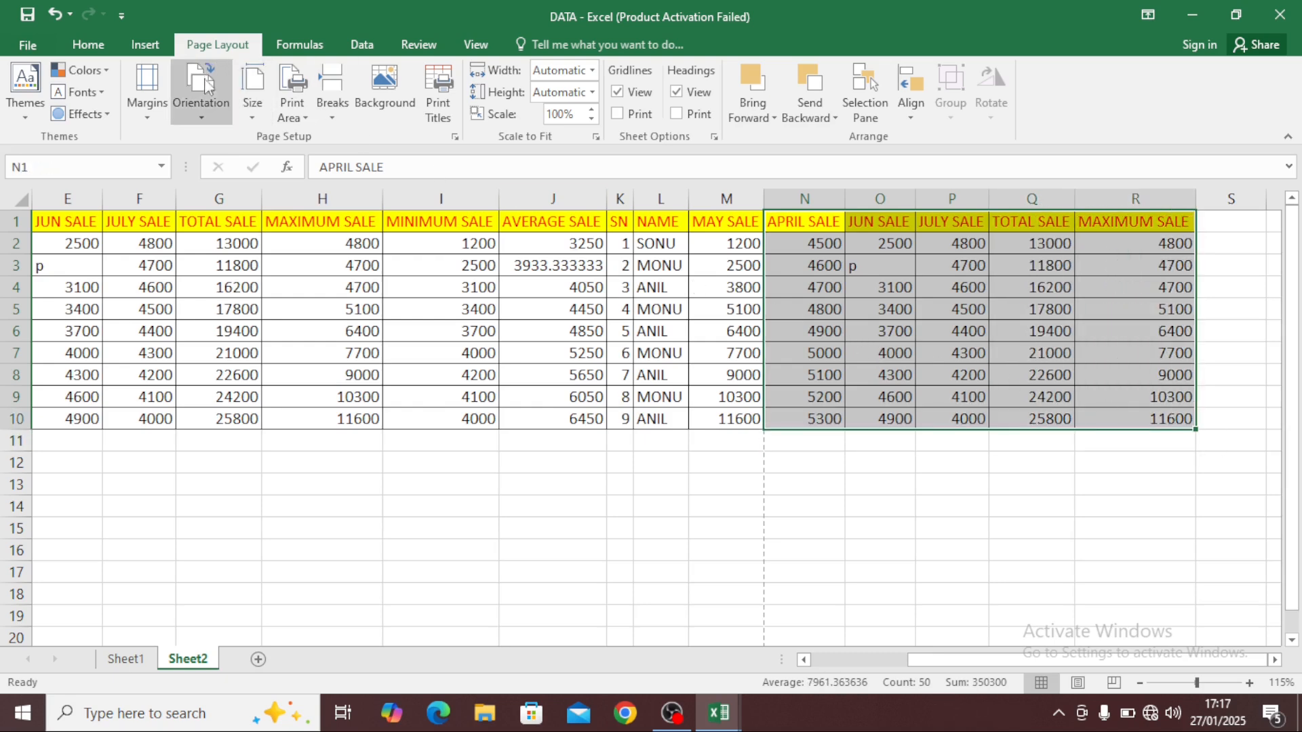
{"action": "left_click", "coordinate": [206, 112]}
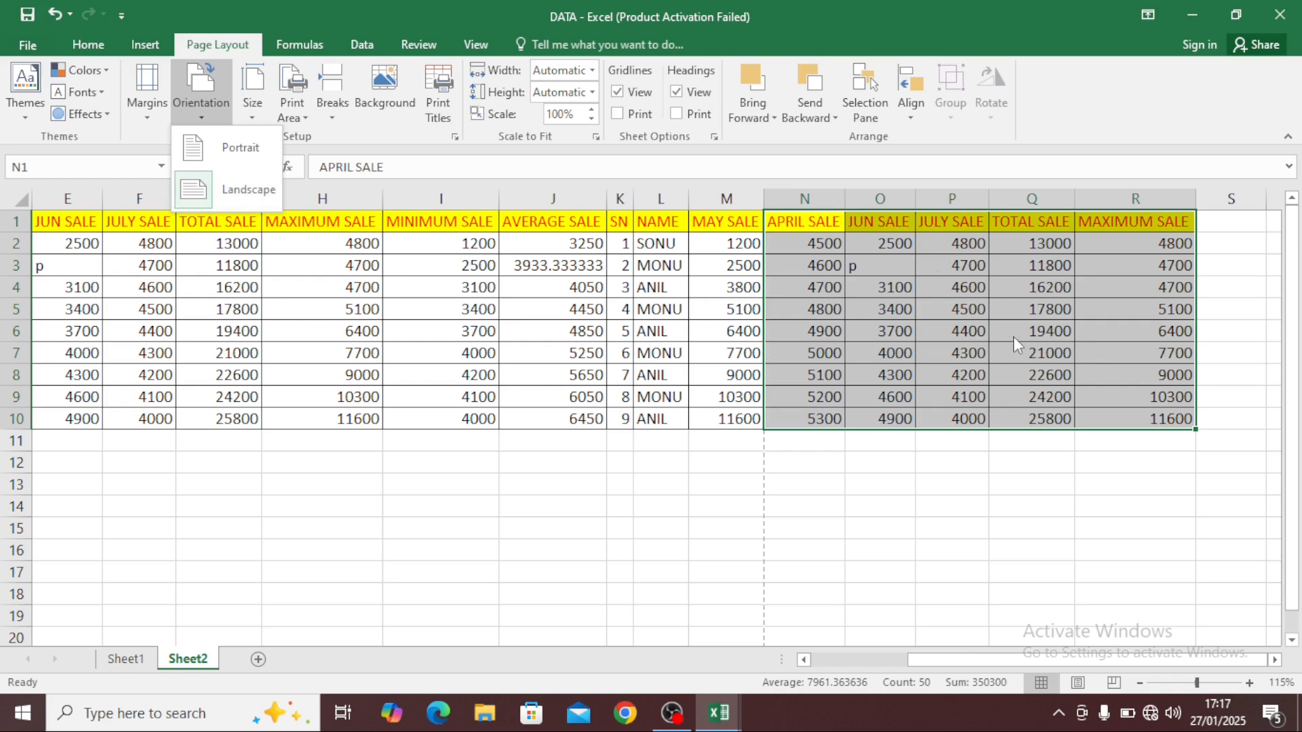
{"action": "key", "text": "Escape"}
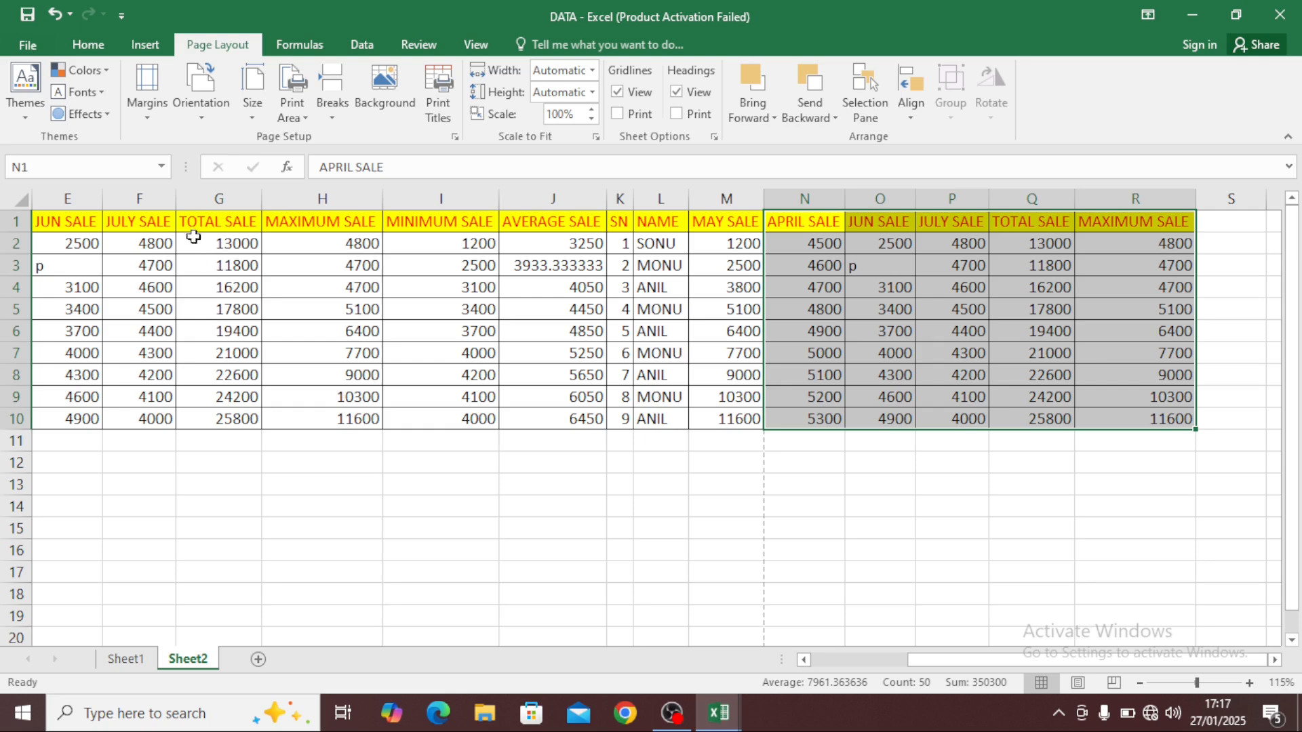
Step: Set custom page margins of 0.3 cm for both the left and right sides
{"action": "left_click", "coordinate": [160, 116]}
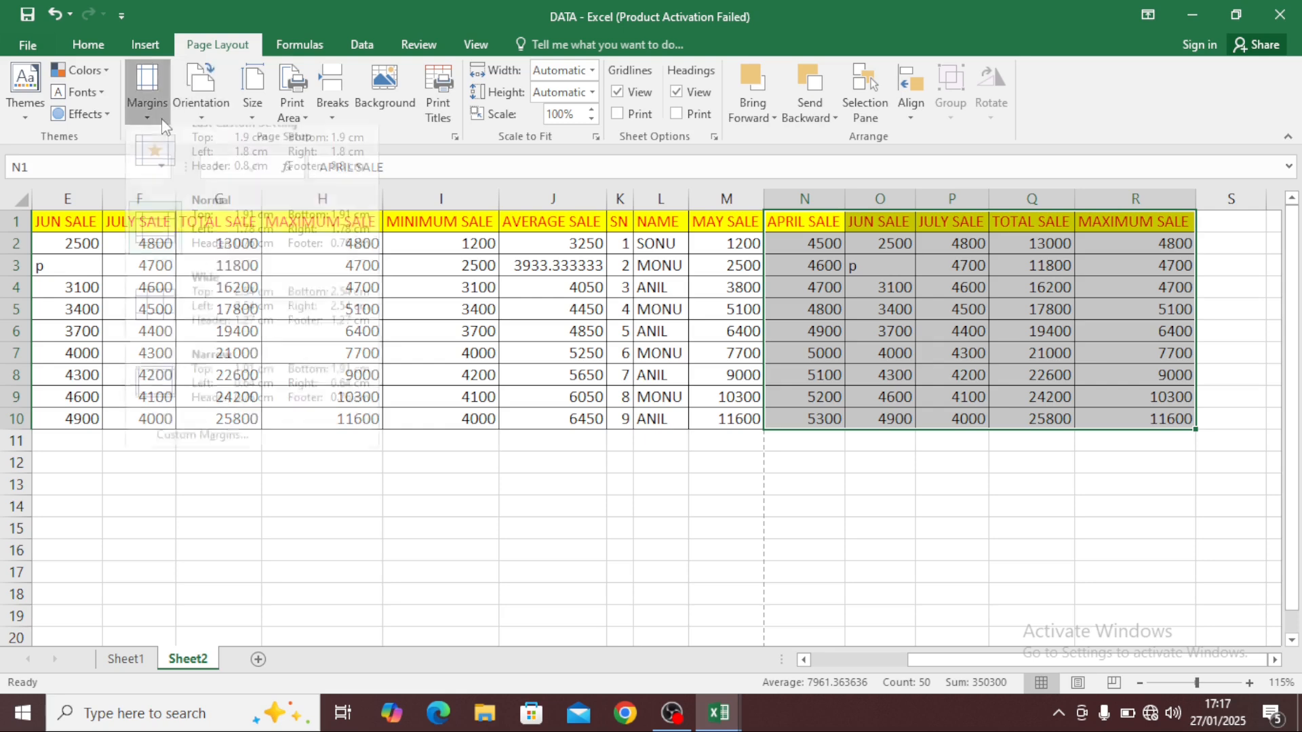
{"action": "left_click", "coordinate": [235, 450]}
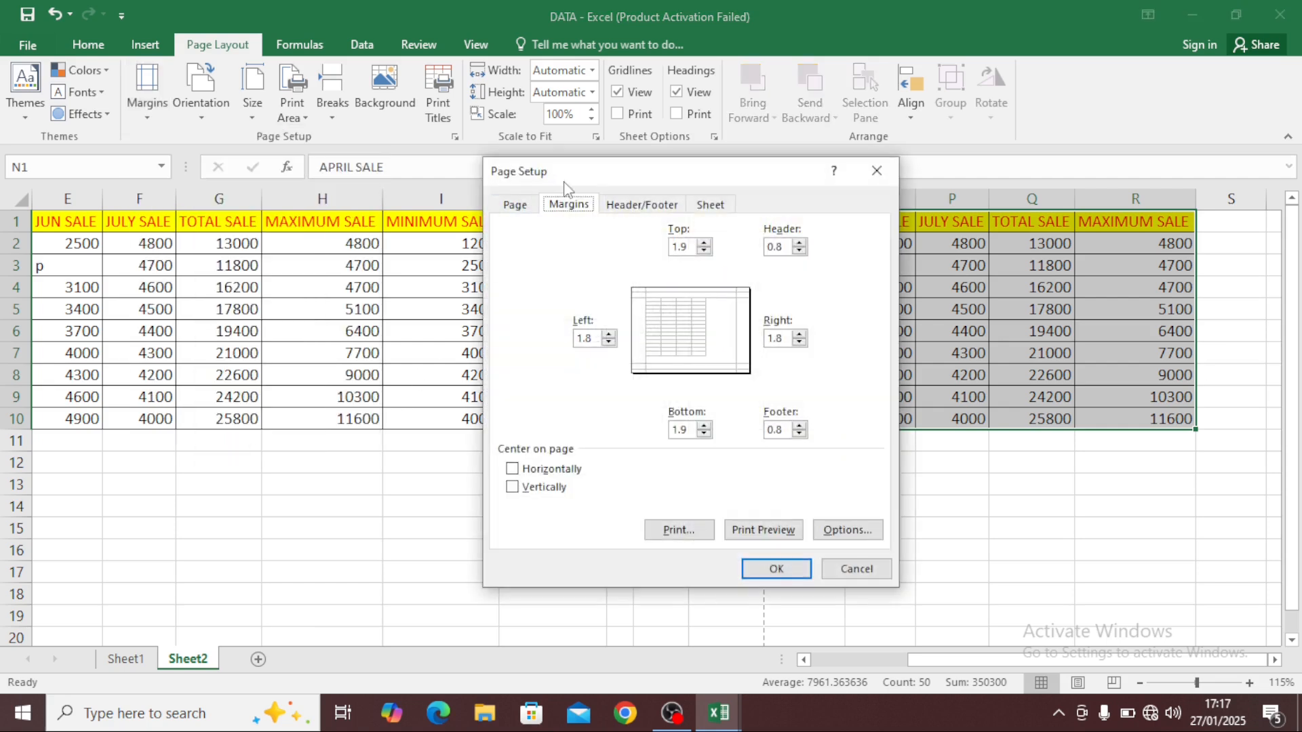
{"action": "left_click_drag", "start_coordinate": [524, 168], "coordinate": [322, 156]}
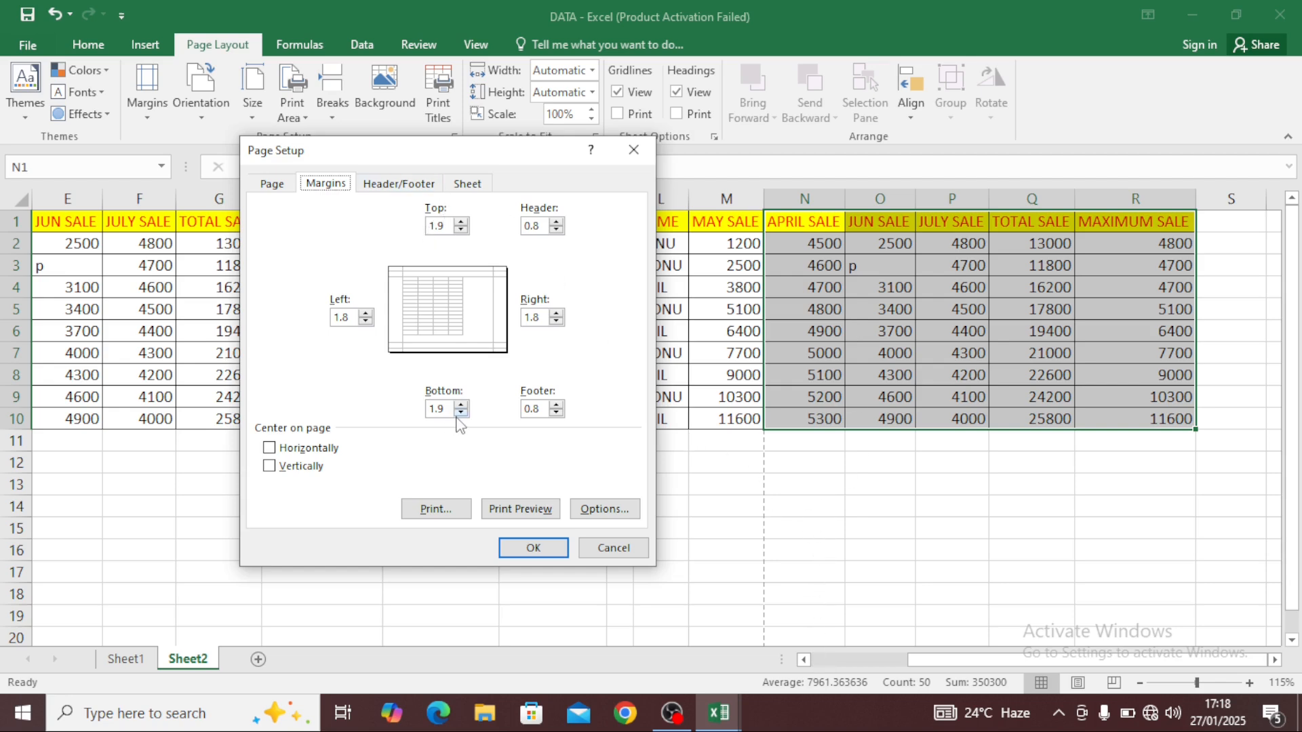
{"action": "left_click", "coordinate": [344, 317]}
{"action": "double_click", "coordinate": [537, 317]}
{"action": "left_click", "coordinate": [341, 318]}
{"action": "left_click", "coordinate": [546, 317]}
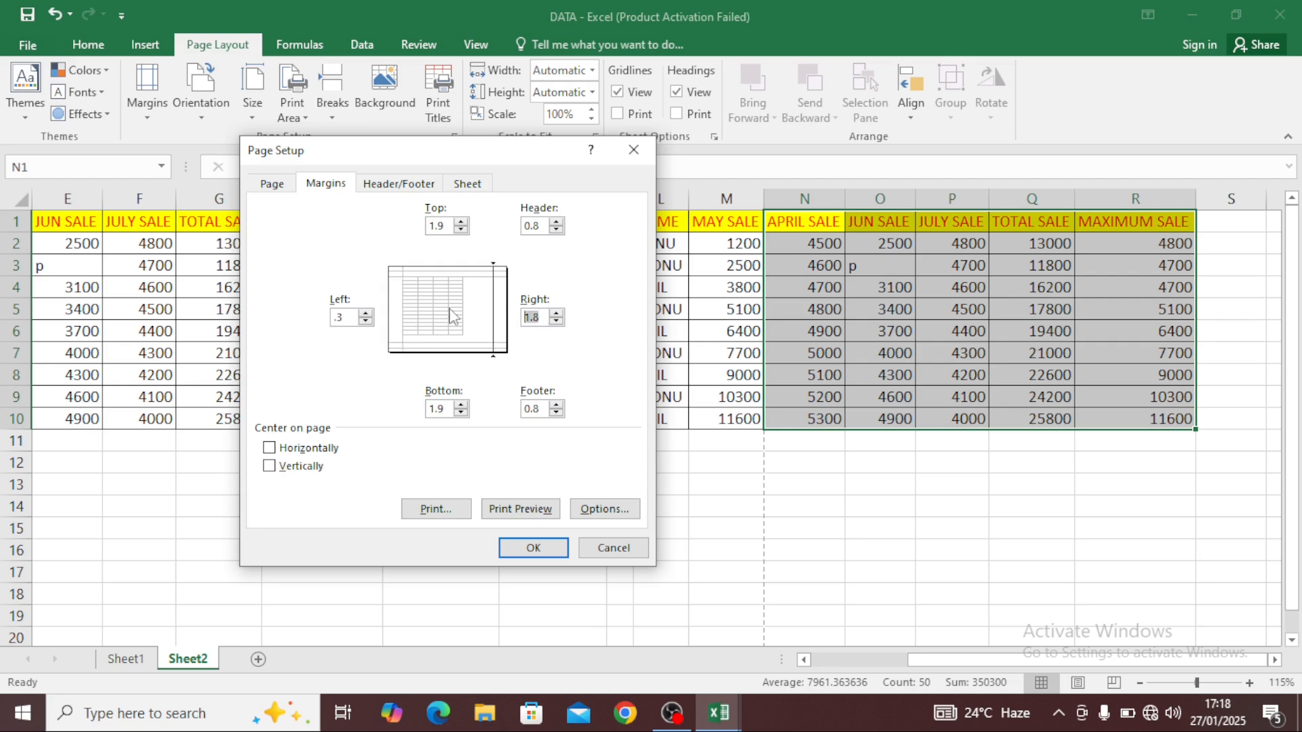
{"action": "left_click", "coordinate": [552, 555]}
Step: Check the print preview with the narrower side margins, and inspect the columns beyond the page break, P1:R10, in the worksheet
{"action": "left_click", "coordinate": [431, 356]}
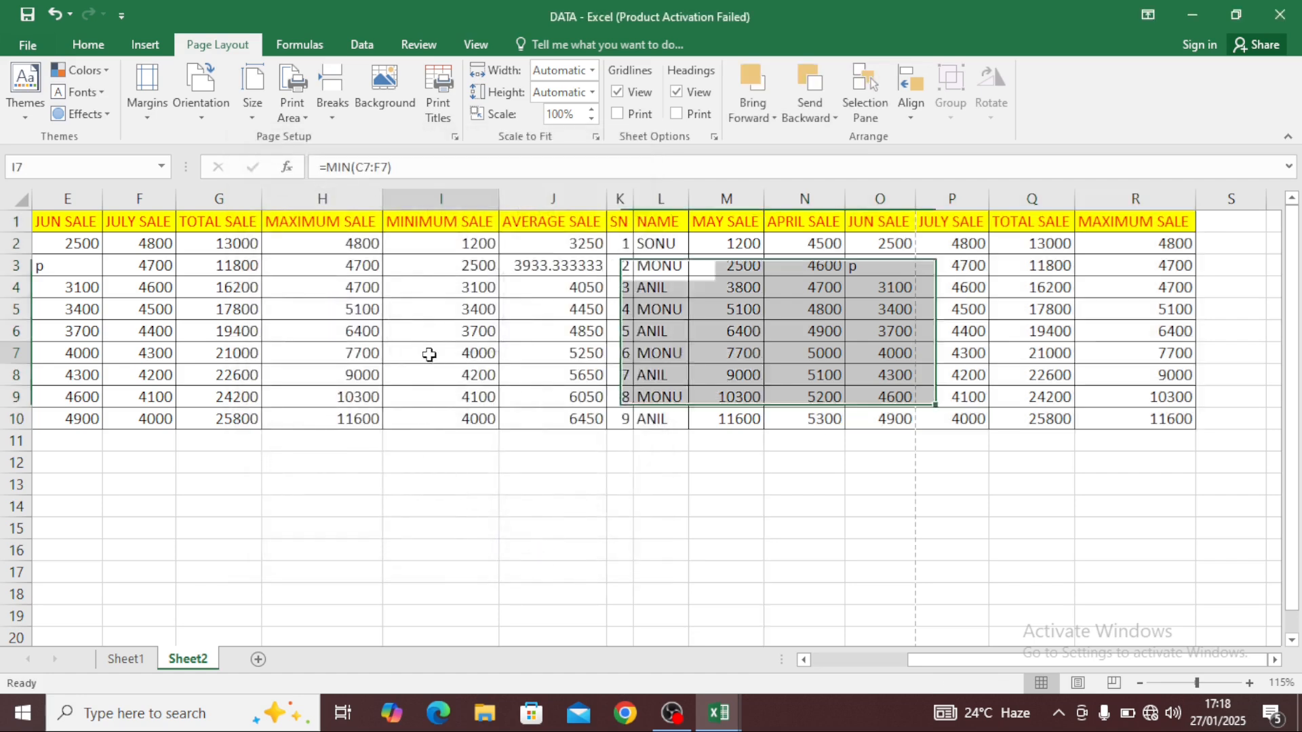
{"action": "left_click", "coordinate": [742, 226]}
{"action": "left_click", "coordinate": [360, 309]}
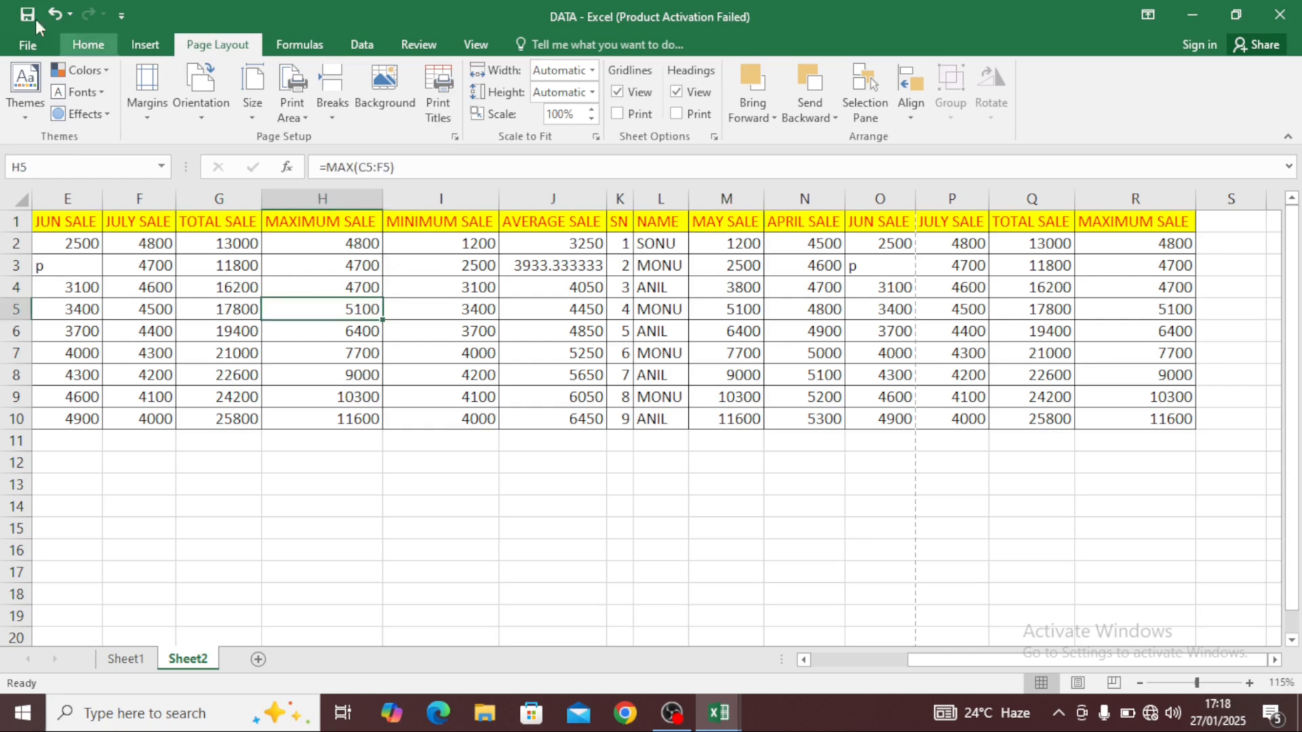
{"action": "left_click", "coordinate": [31, 37]}
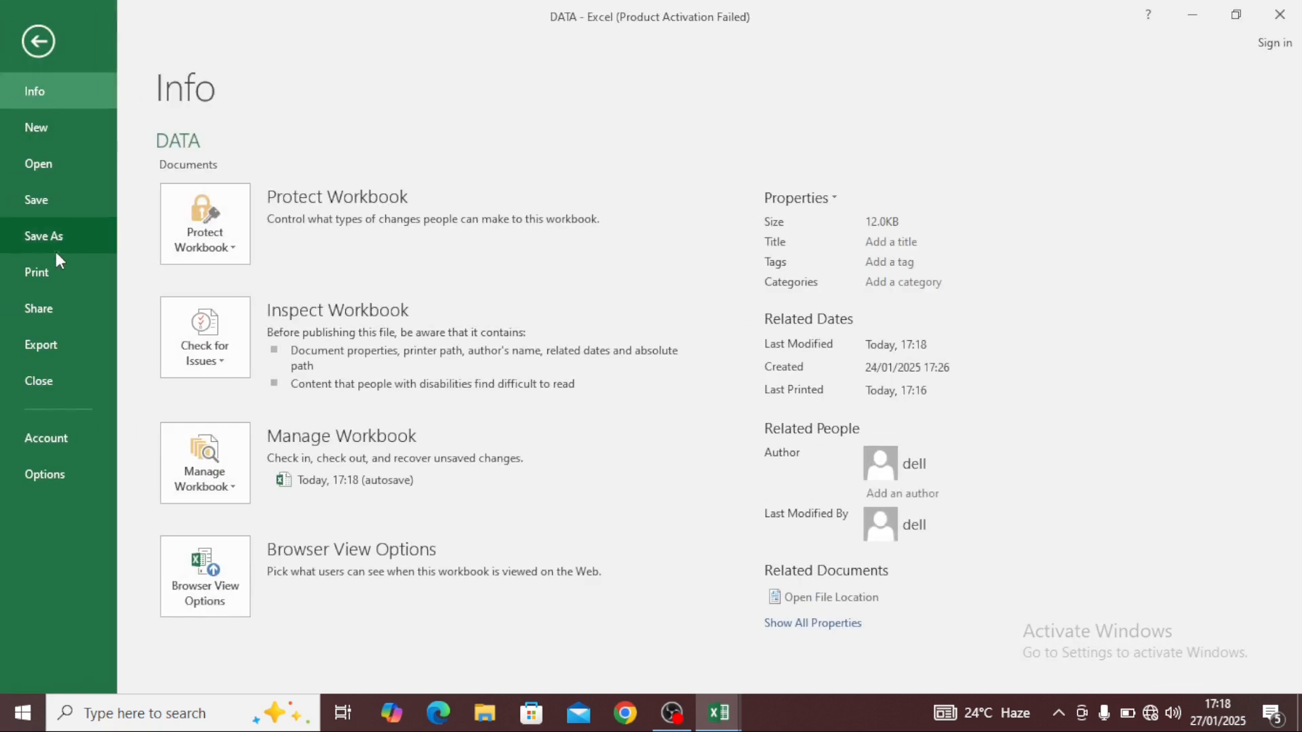
{"action": "left_click", "coordinate": [52, 271]}
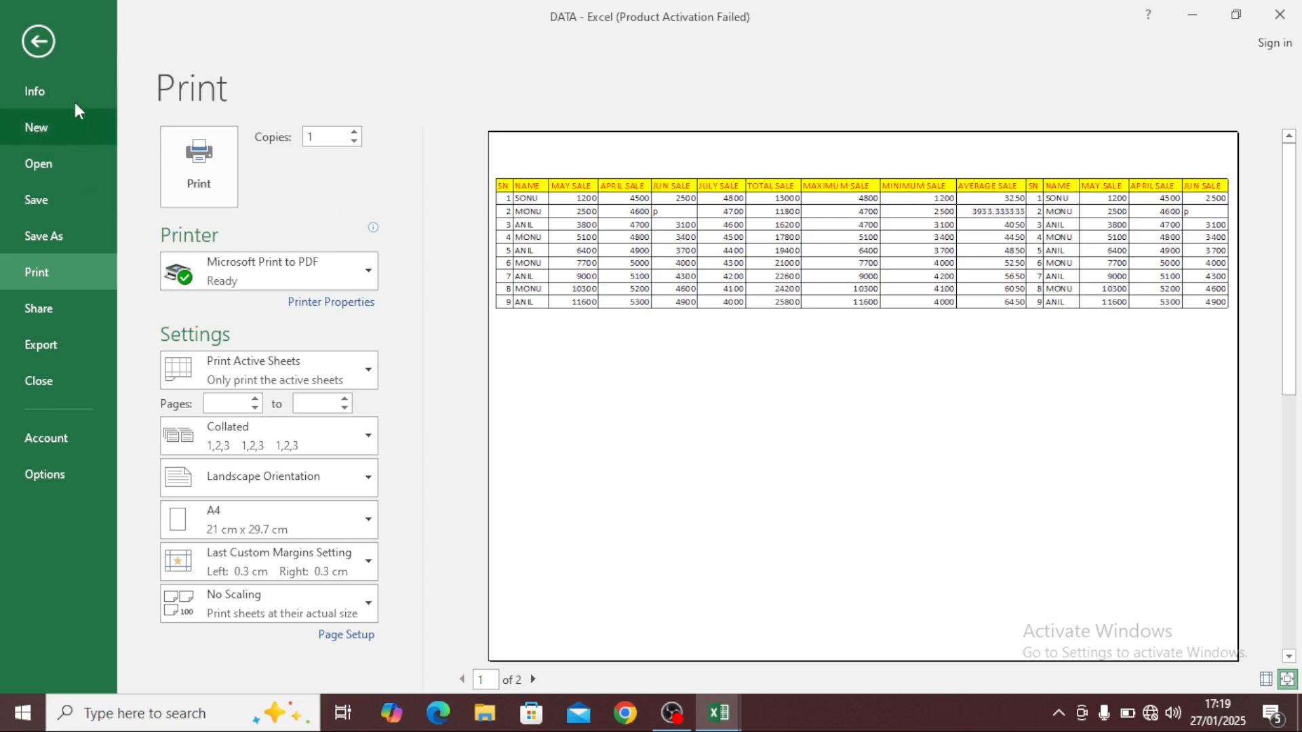
{"action": "left_click", "coordinate": [45, 42]}
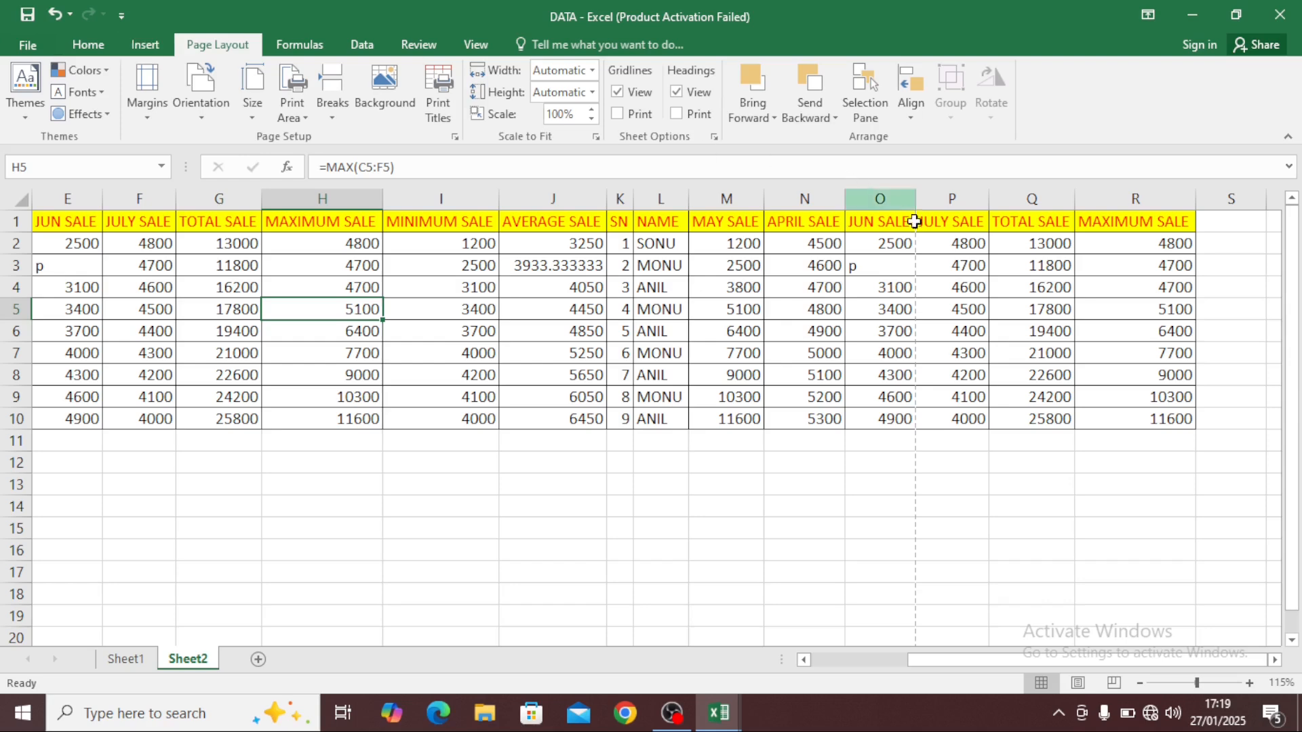
{"action": "left_click", "coordinate": [888, 226]}
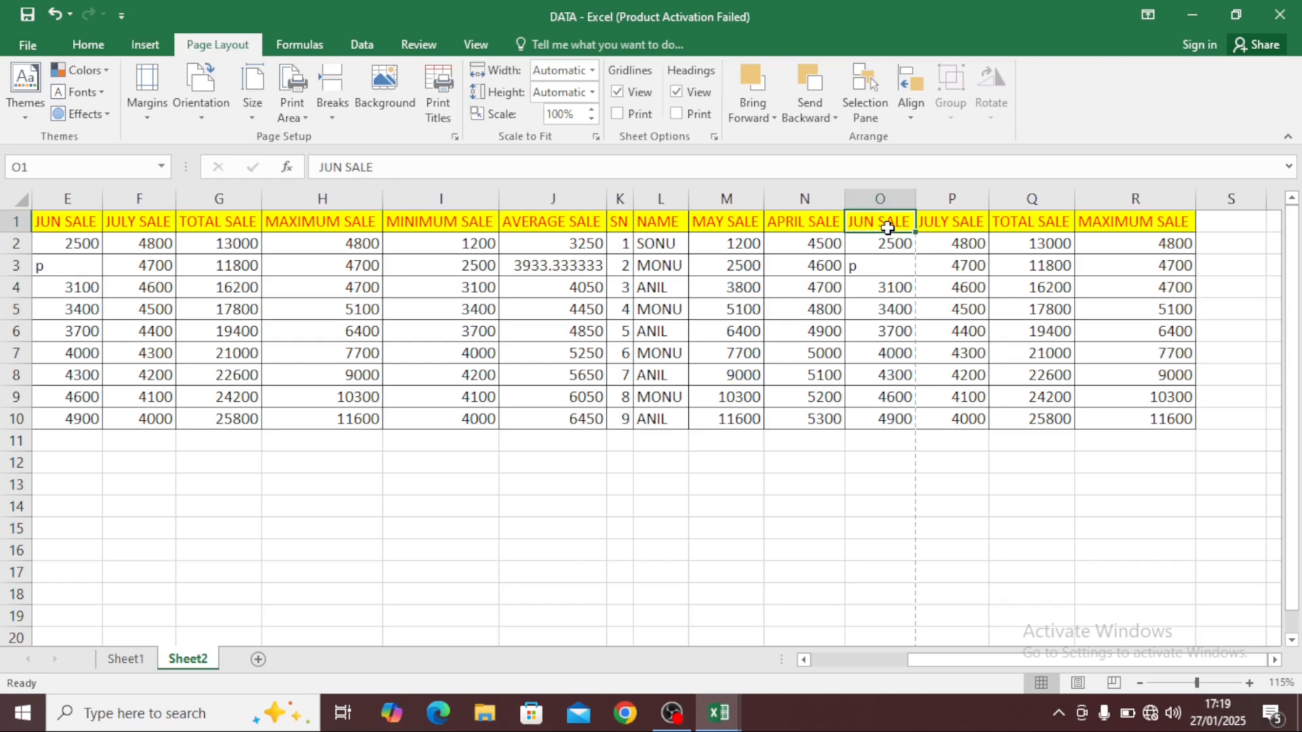
{"action": "left_click_drag", "start_coordinate": [976, 226], "coordinate": [1118, 429]}
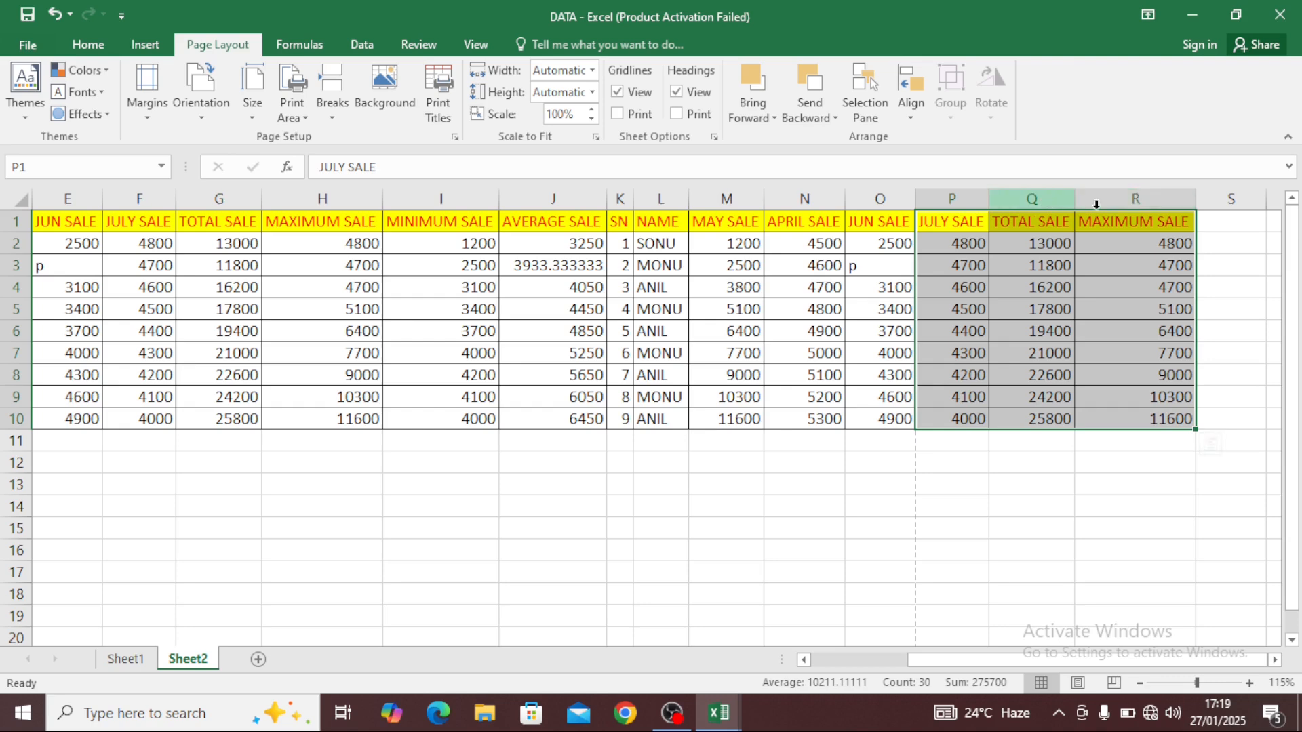
{"action": "left_click", "coordinate": [1126, 317]}
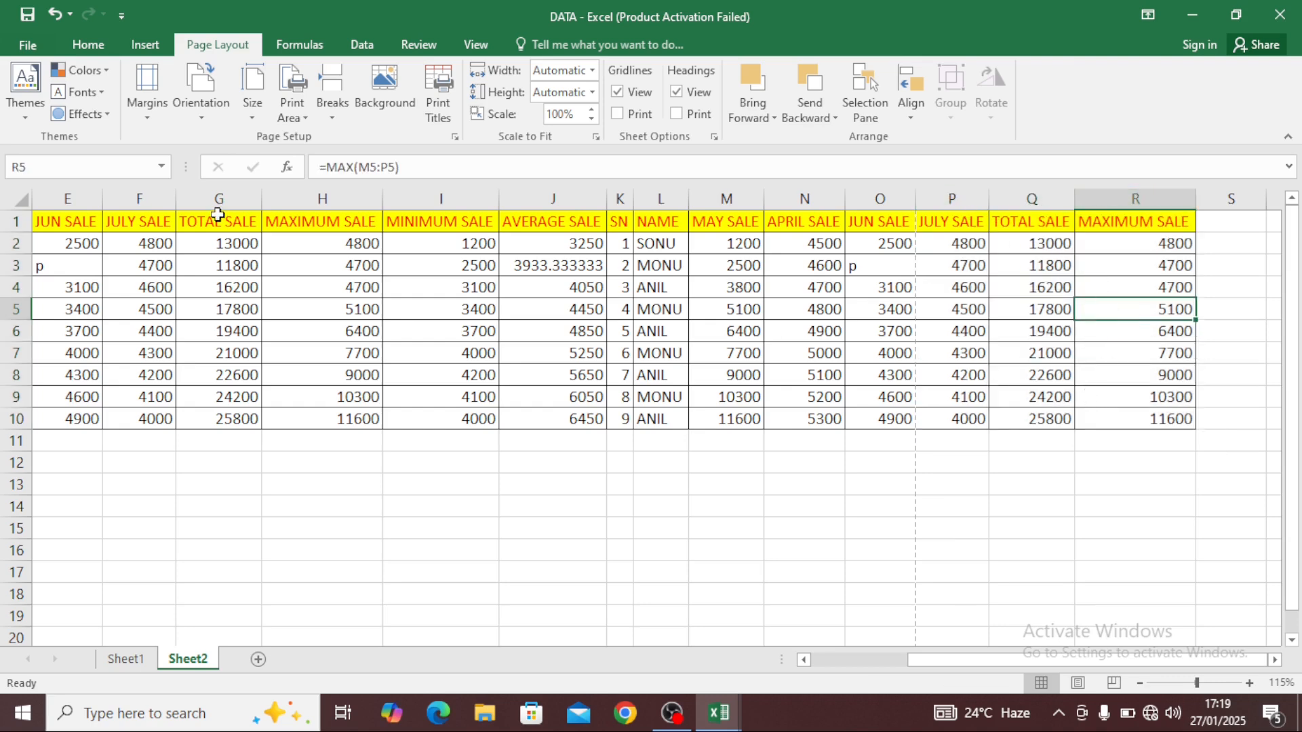
Step: Review the page margins in the Page Setup dialog and close it without changes
{"action": "left_click", "coordinate": [453, 138]}
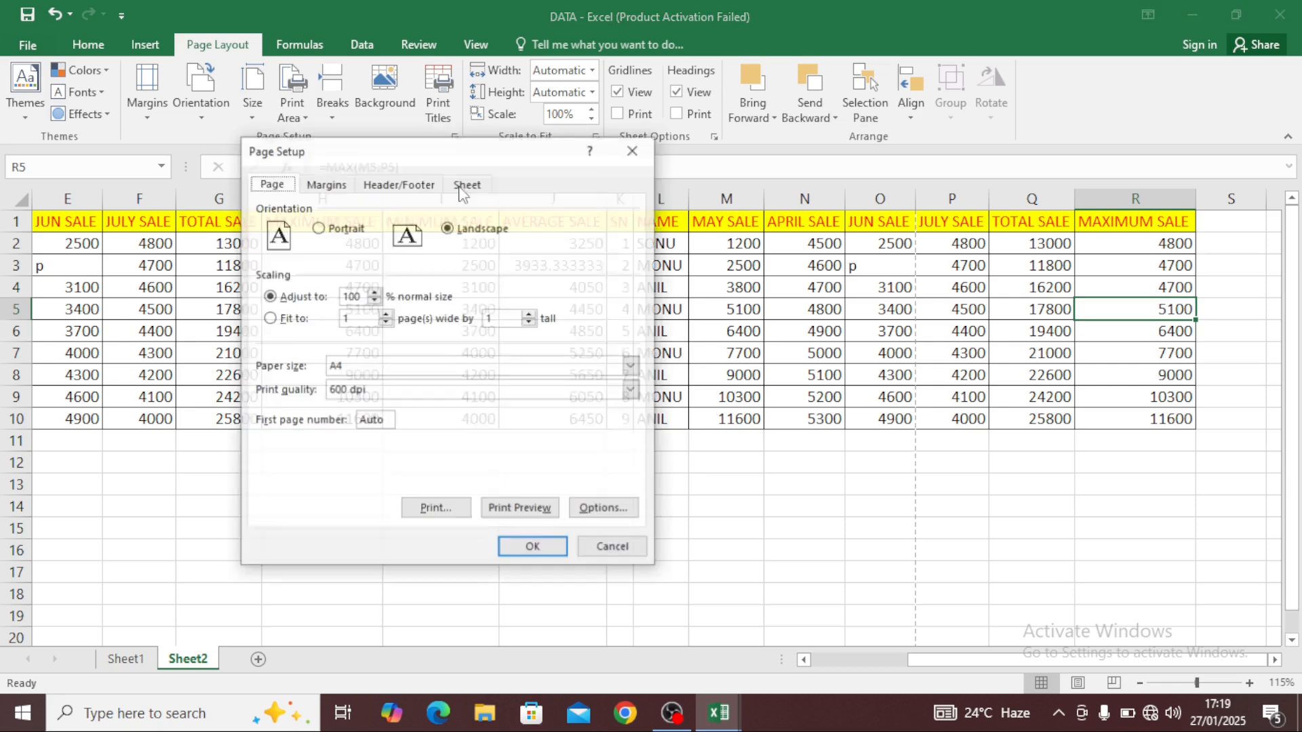
{"action": "left_click", "coordinate": [327, 189]}
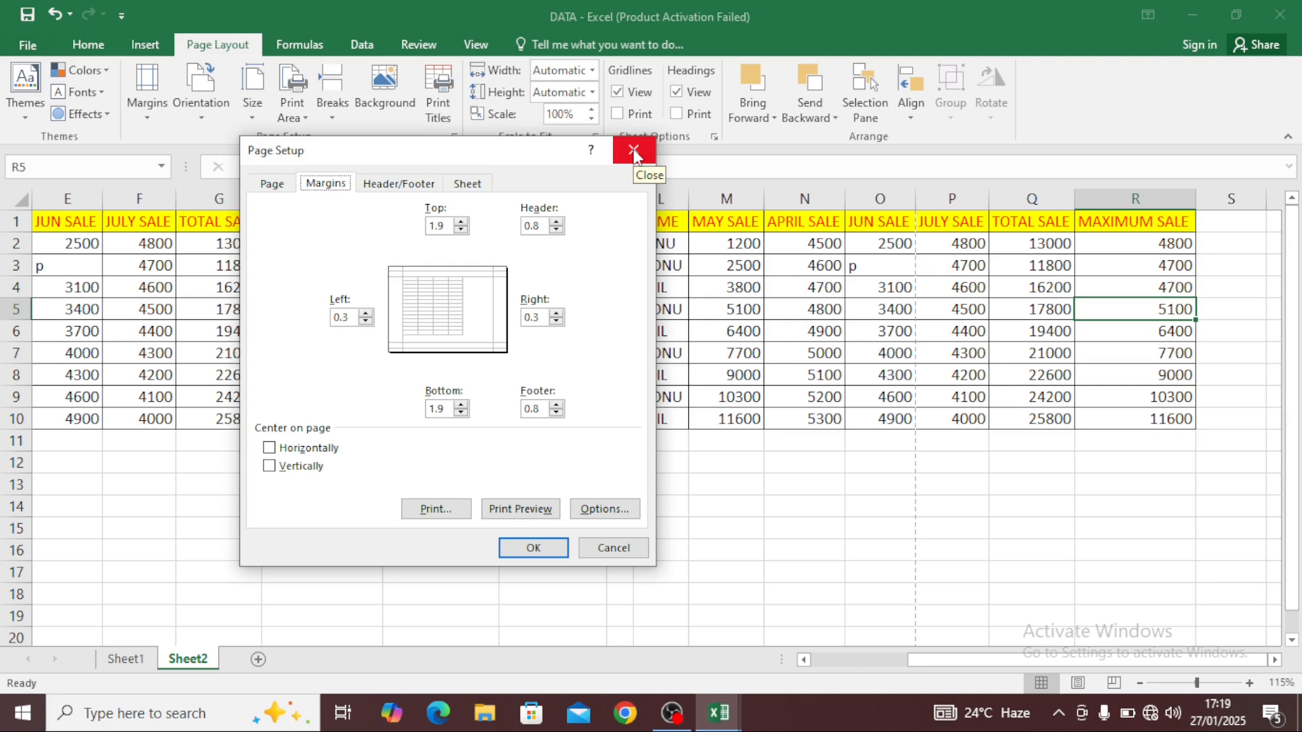
{"action": "left_click", "coordinate": [634, 150]}
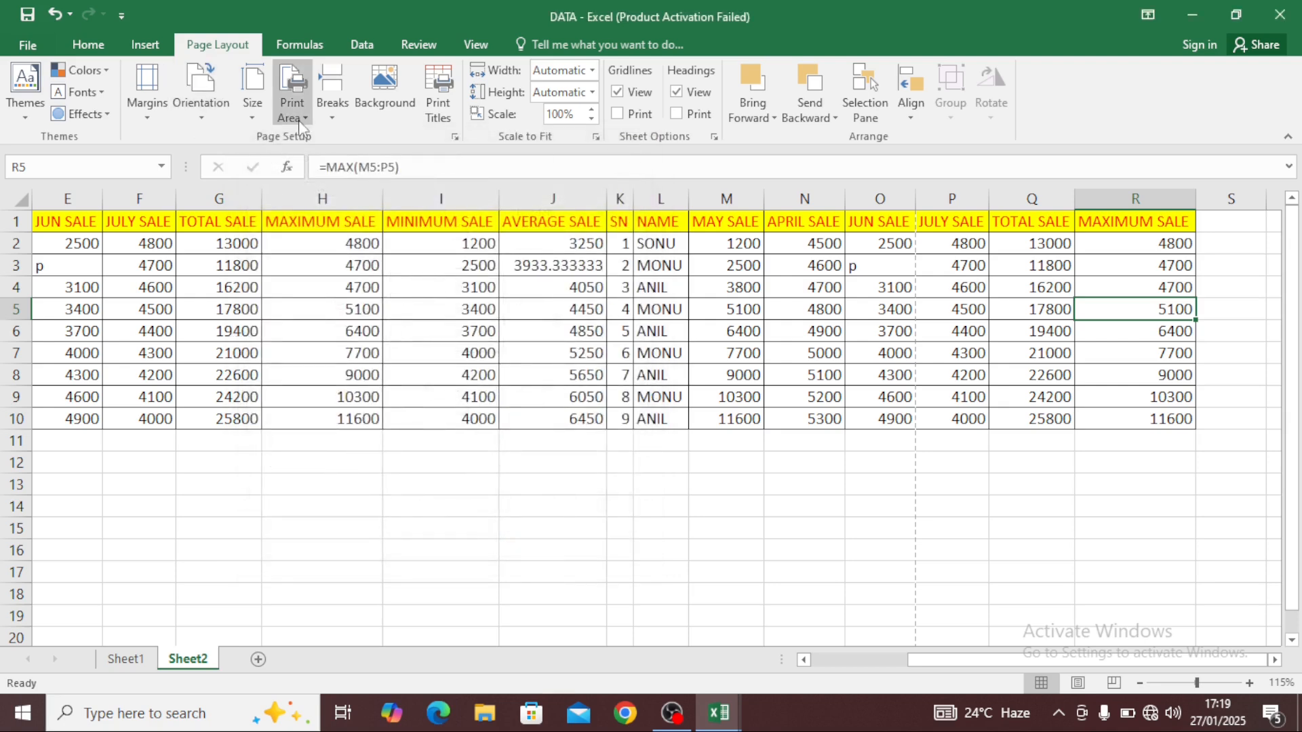
Step: Review the available paper sizes and page orientation options without changing the A4 landscape setup
{"action": "left_click", "coordinate": [262, 119]}
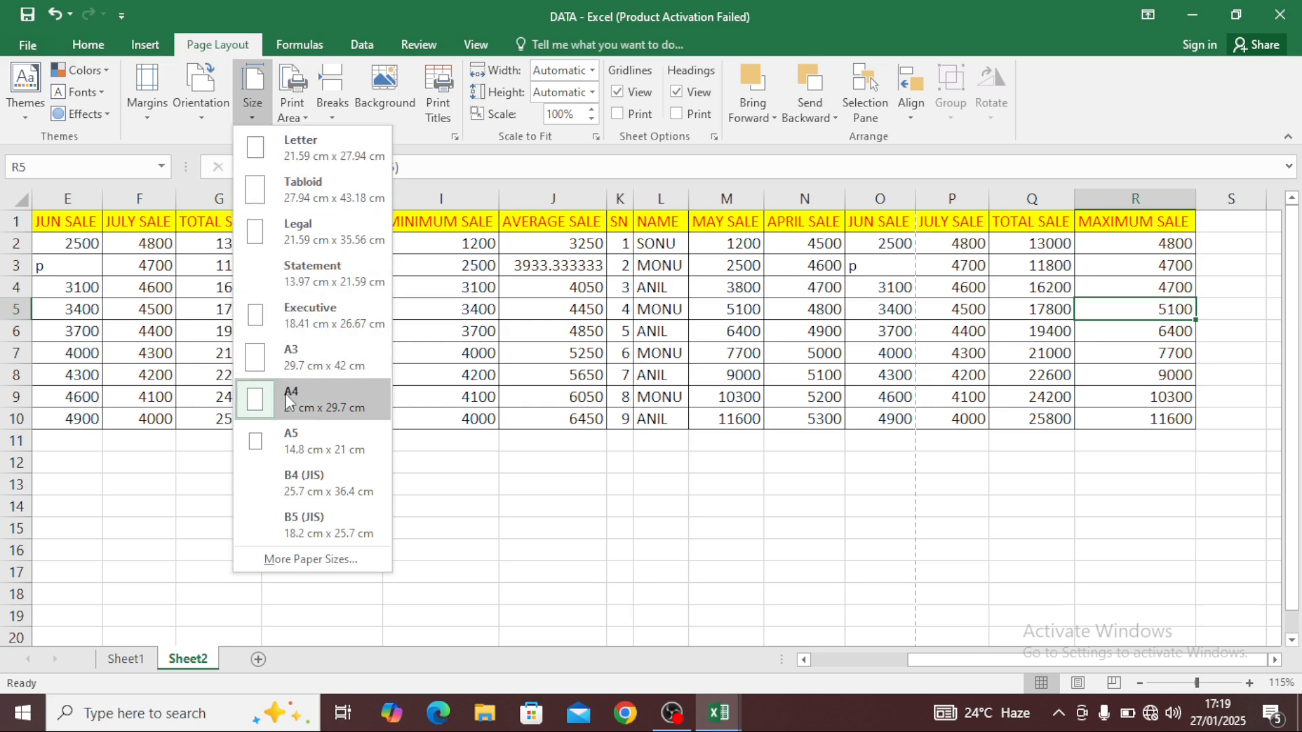
{"action": "left_click", "coordinate": [537, 342]}
{"action": "left_click", "coordinate": [549, 332]}
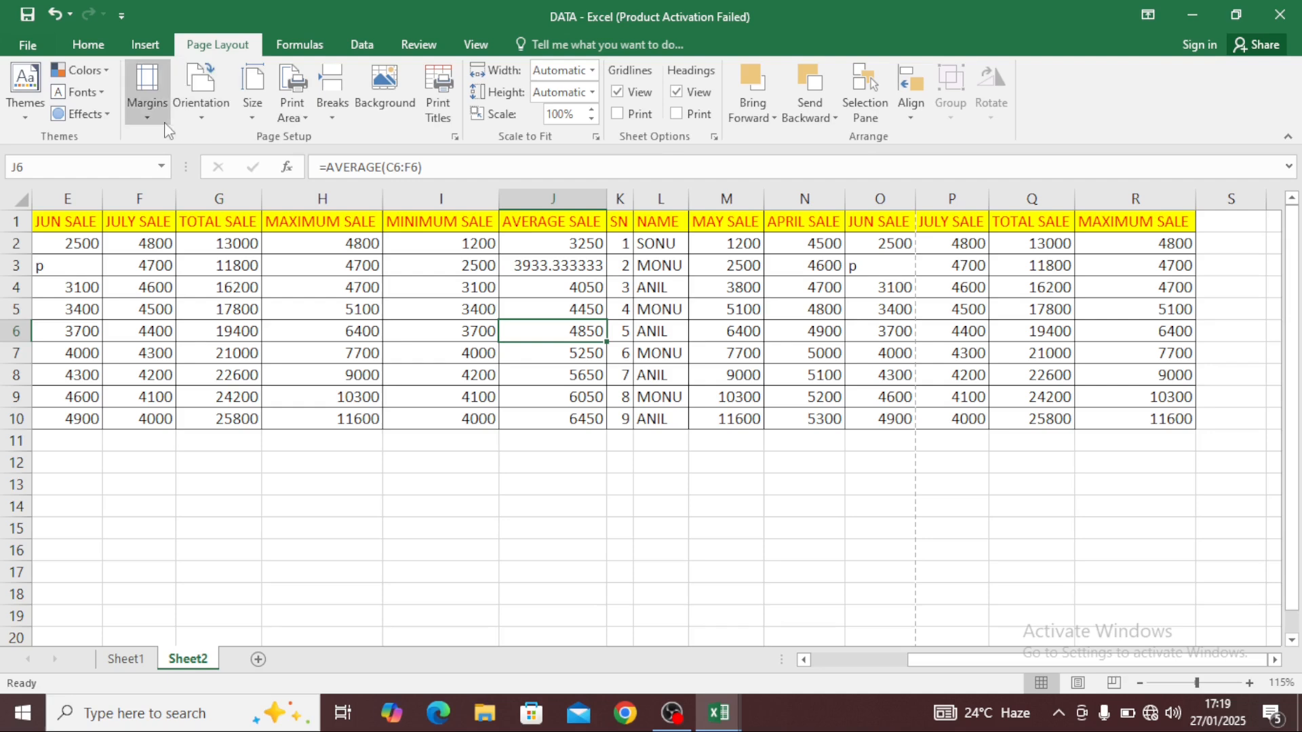
{"action": "left_click", "coordinate": [201, 102]}
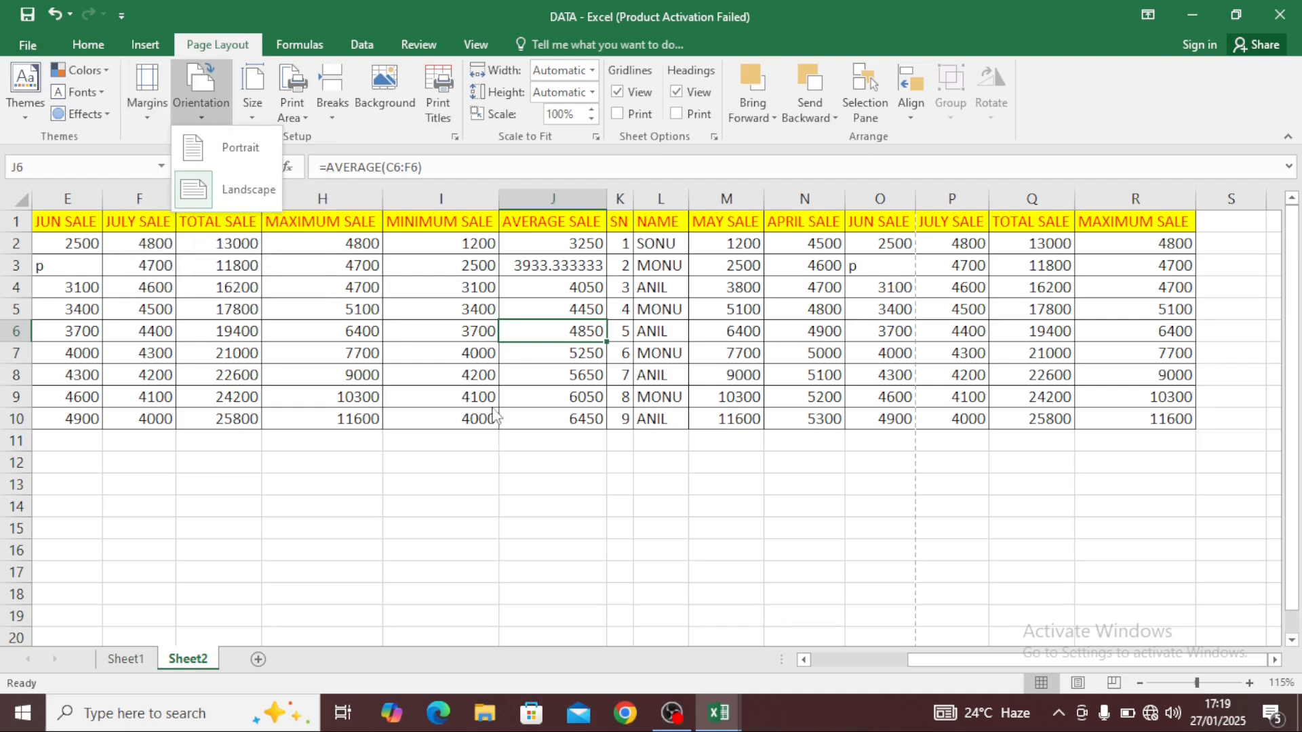
{"action": "left_click", "coordinate": [467, 342]}
{"action": "left_click", "coordinate": [249, 121]}
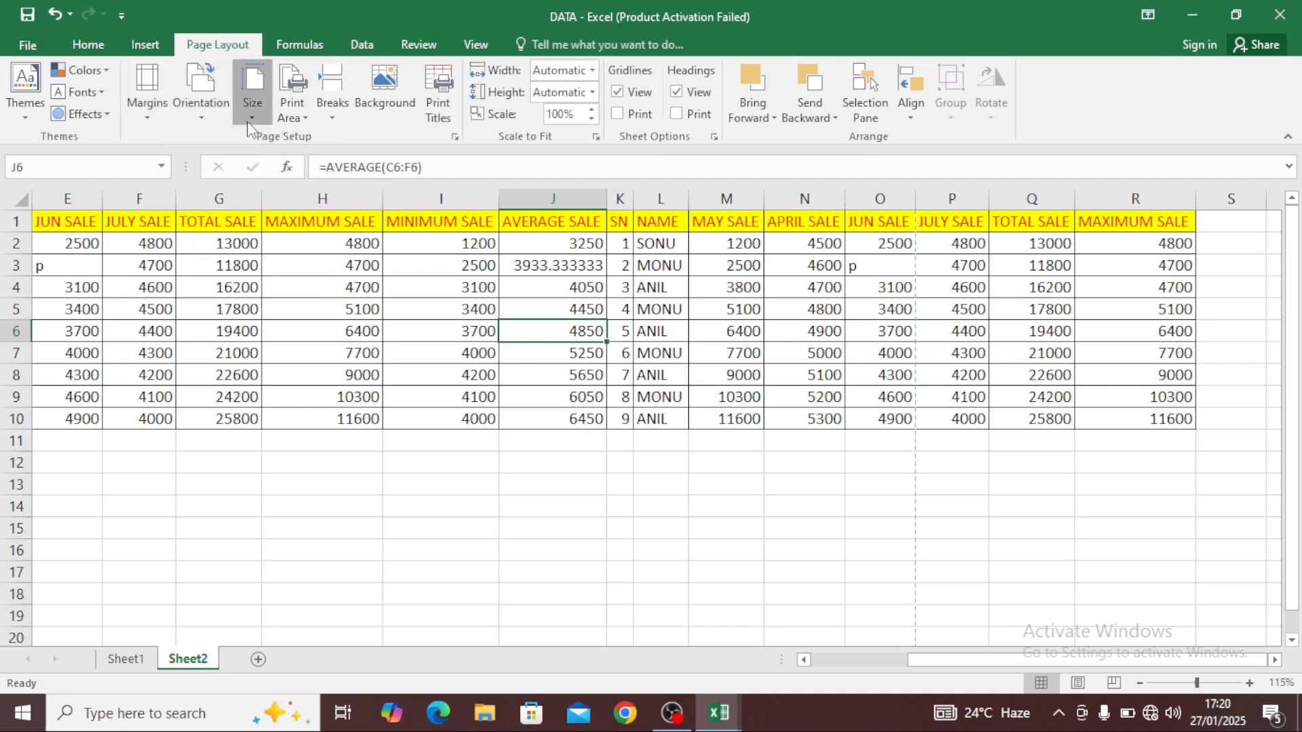
{"action": "left_click", "coordinate": [625, 305]}
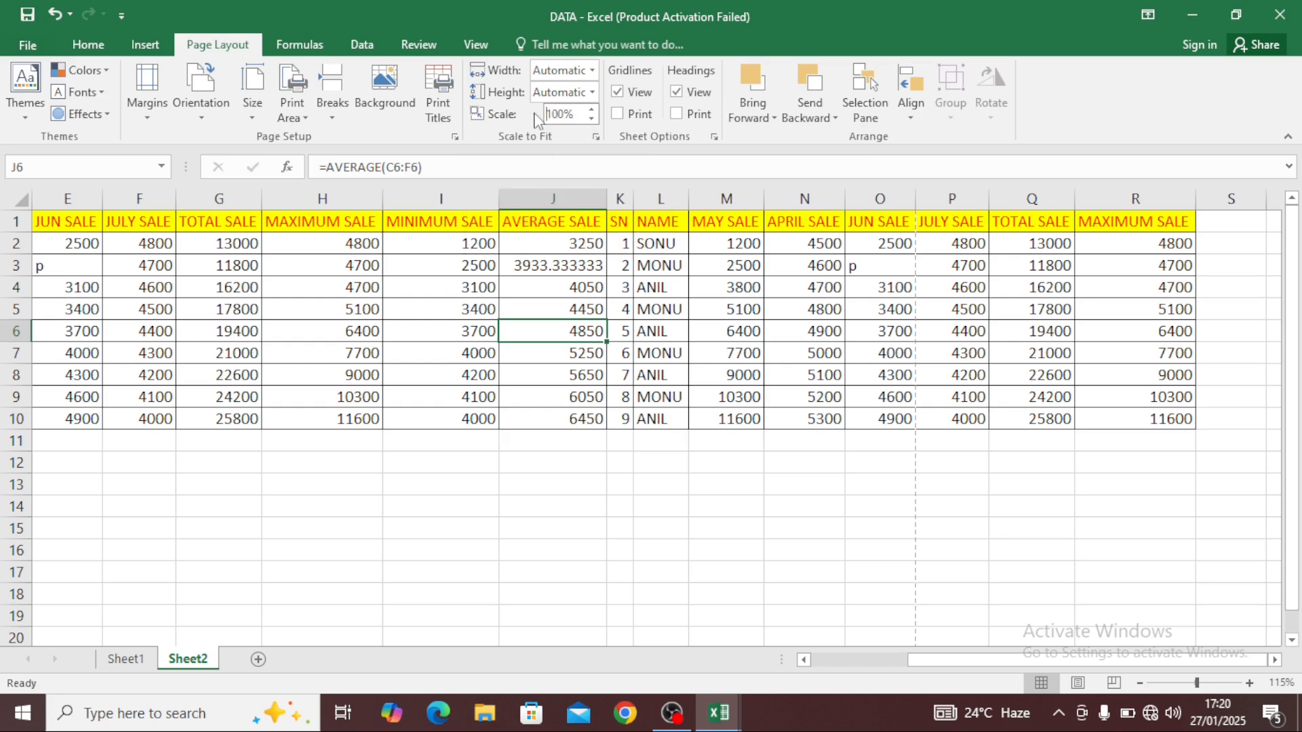
Step: Set the print scale to 85% and check the result in the print preview
{"action": "left_click_drag", "start_coordinate": [547, 114], "coordinate": [603, 126]}
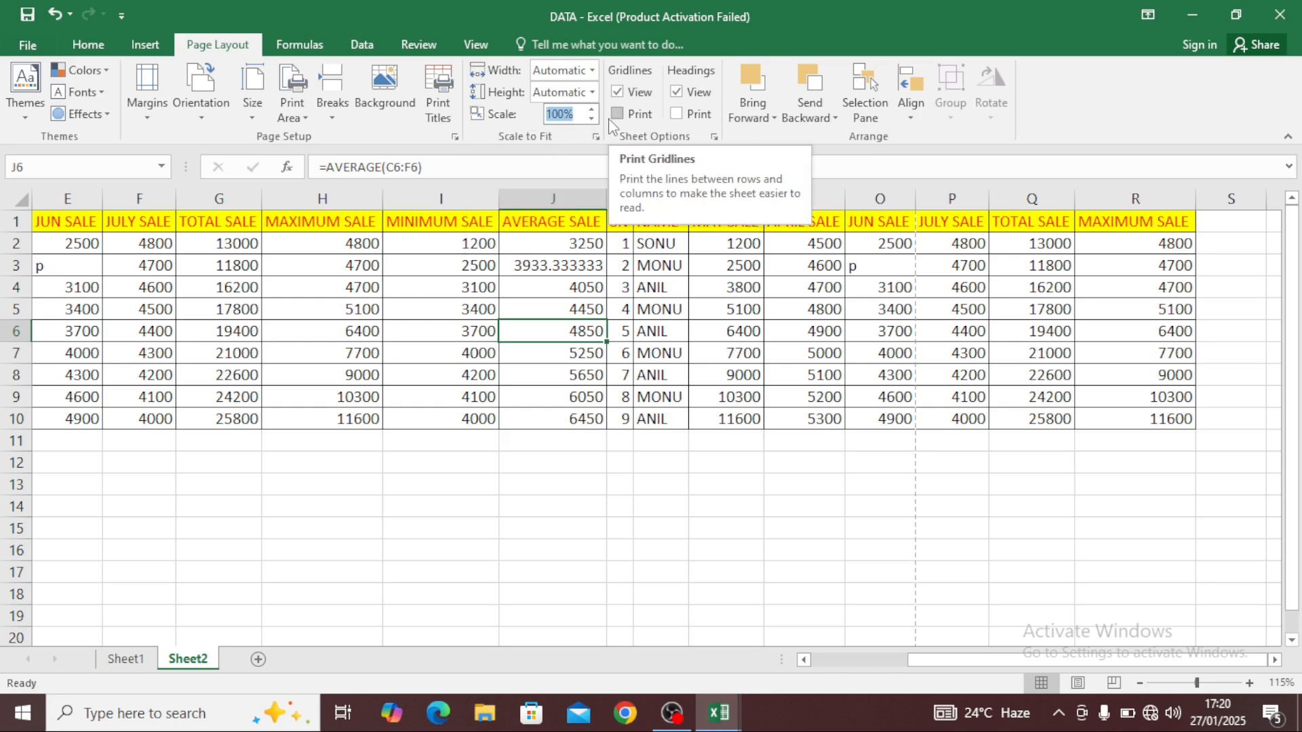
{"action": "type", "text": "85"}
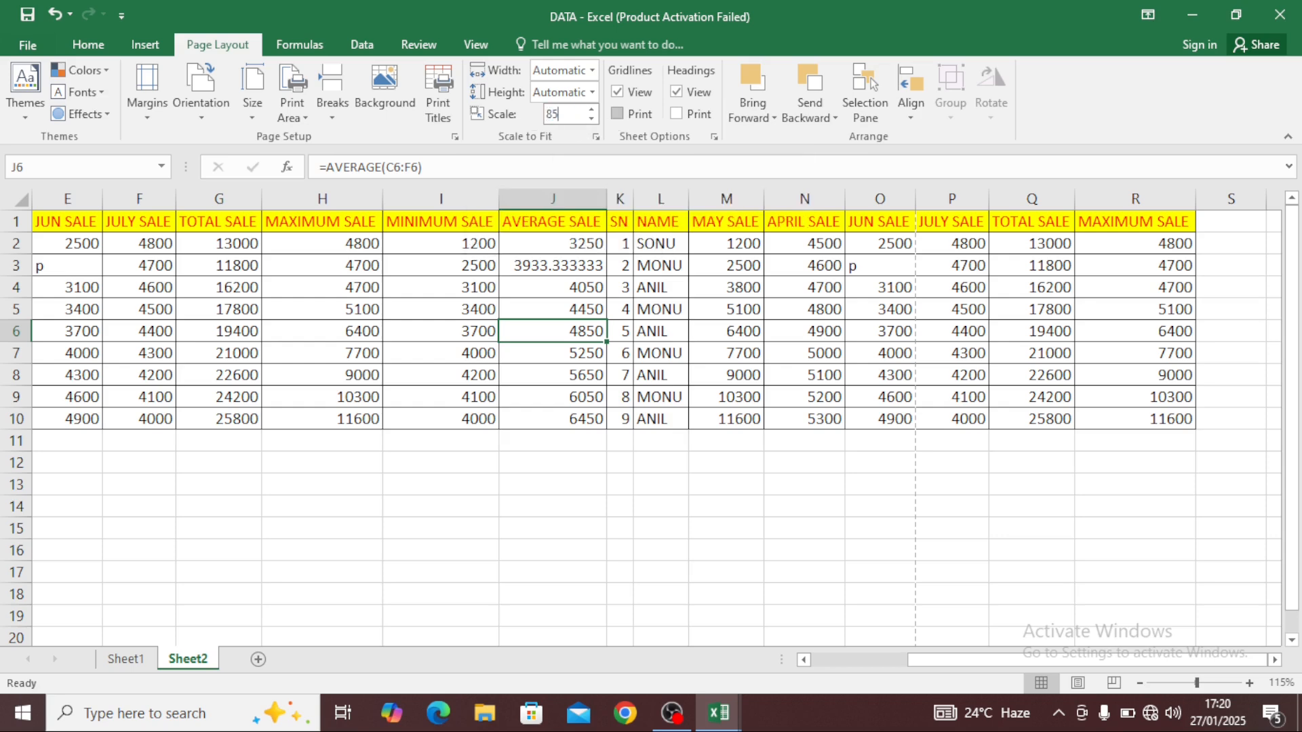
{"action": "key", "text": "Return"}
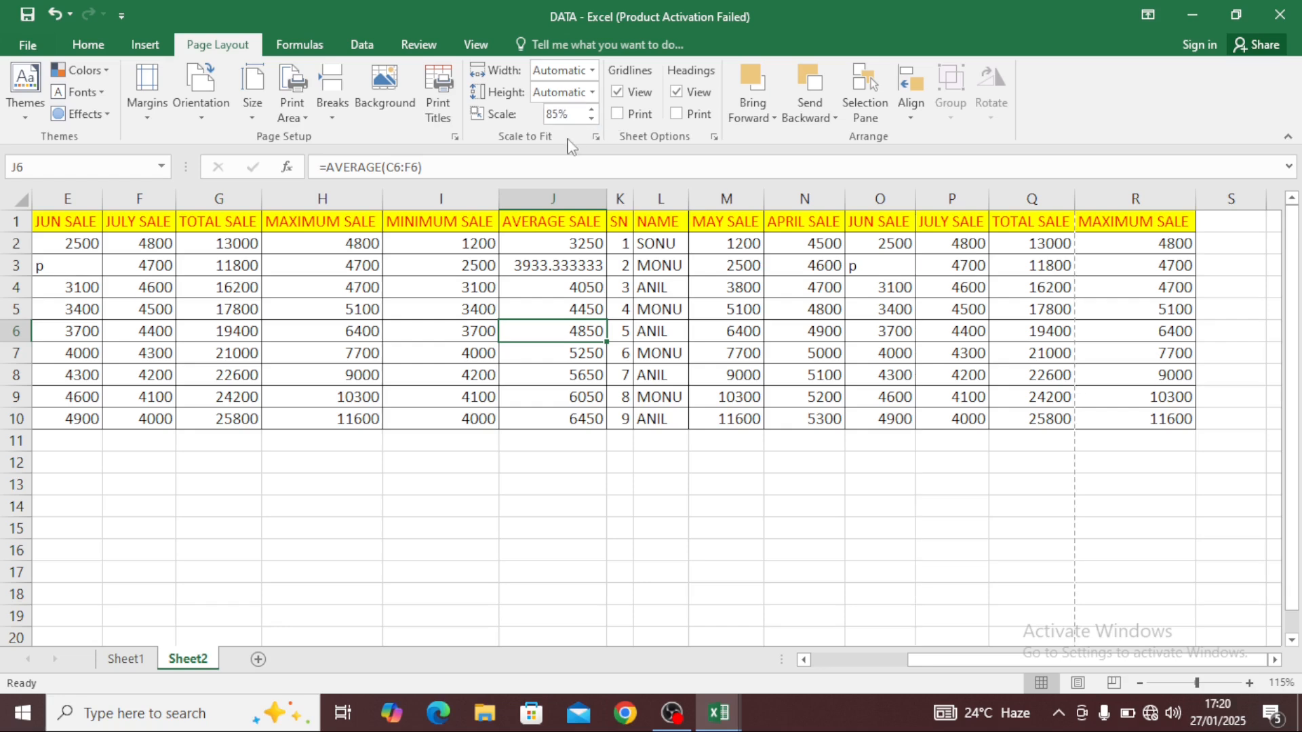
{"action": "left_click", "coordinate": [461, 304]}
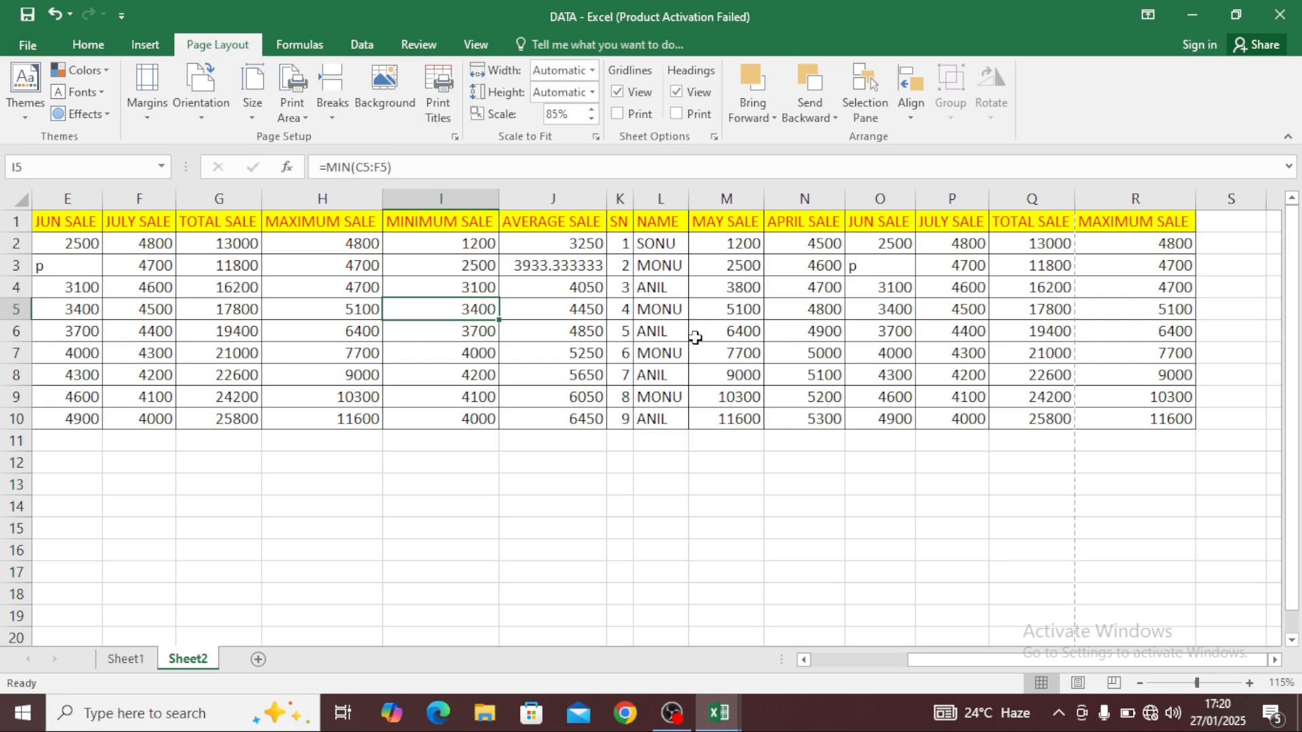
{"action": "left_click", "coordinate": [26, 46]}
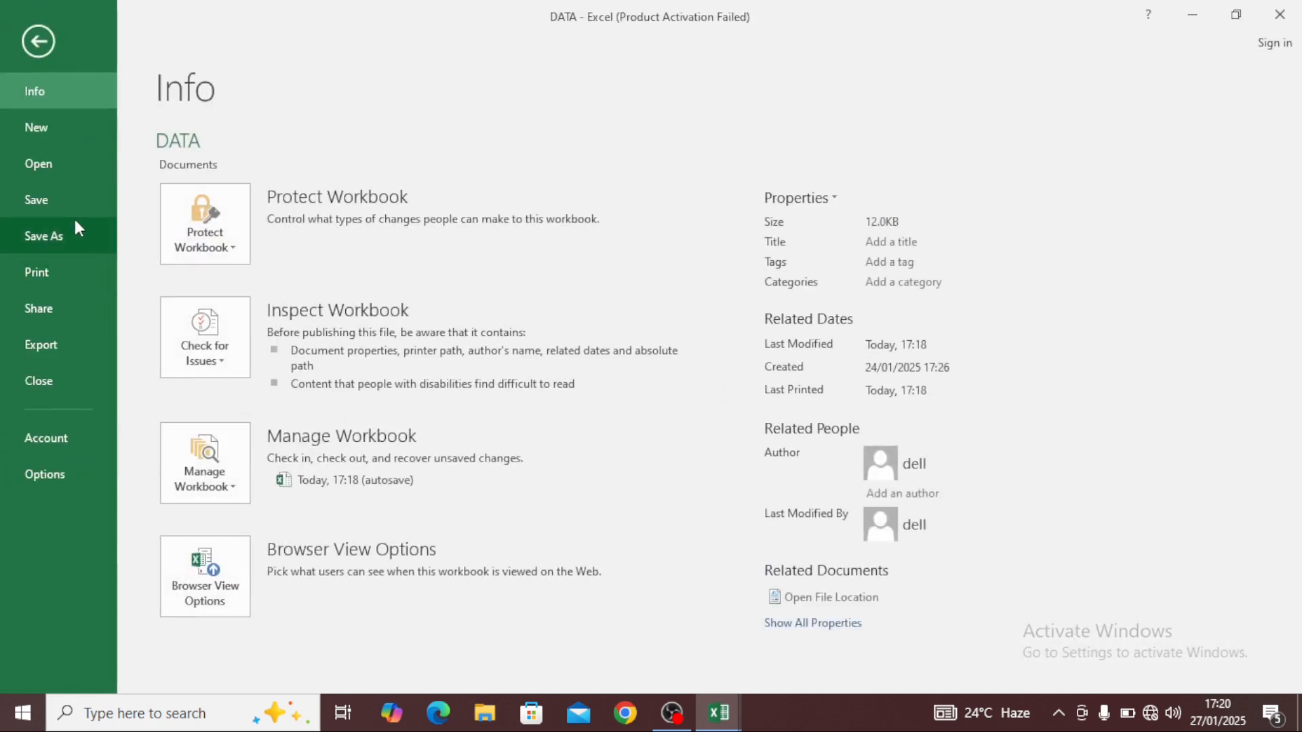
{"action": "left_click", "coordinate": [61, 272]}
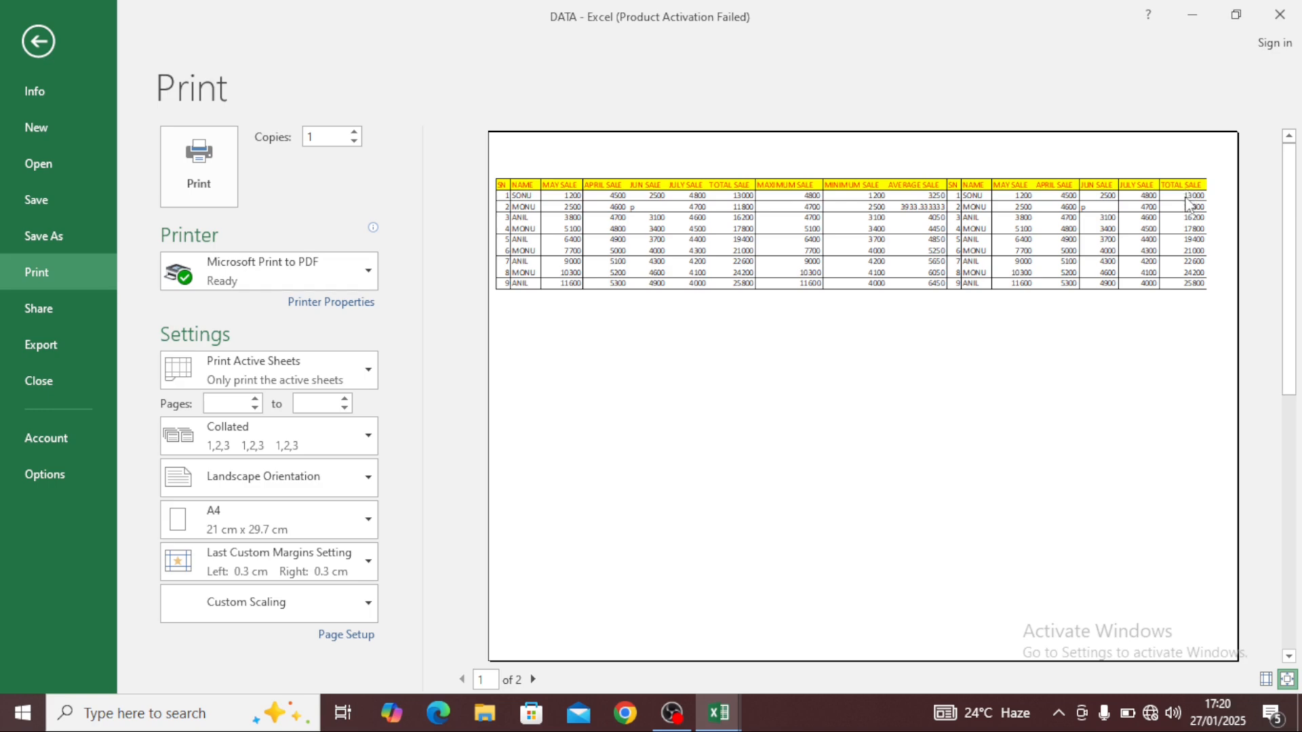
{"action": "left_click", "coordinate": [39, 46]}
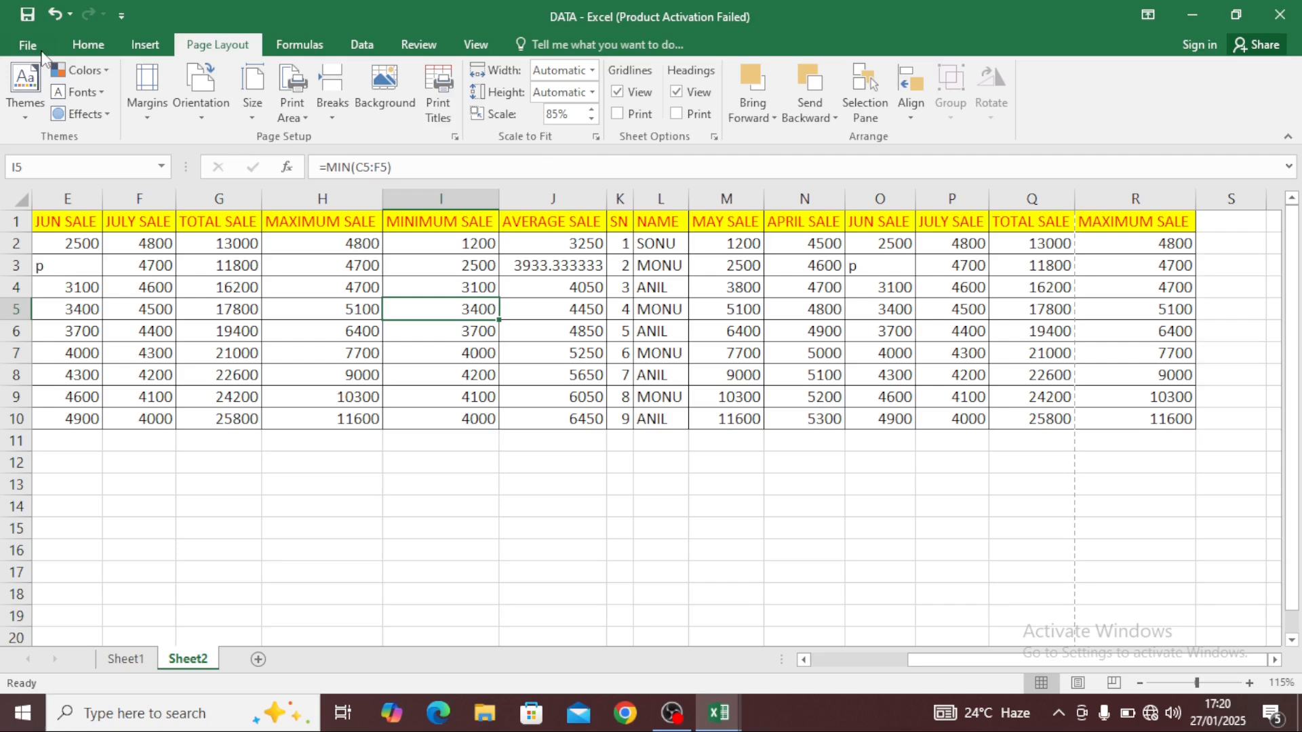
Step: Set the print scale to 80% and check in the print preview how the table fits the page
{"action": "left_click", "coordinate": [582, 112]}
{"action": "type", "text": "80"}
{"action": "key", "text": "Return"}
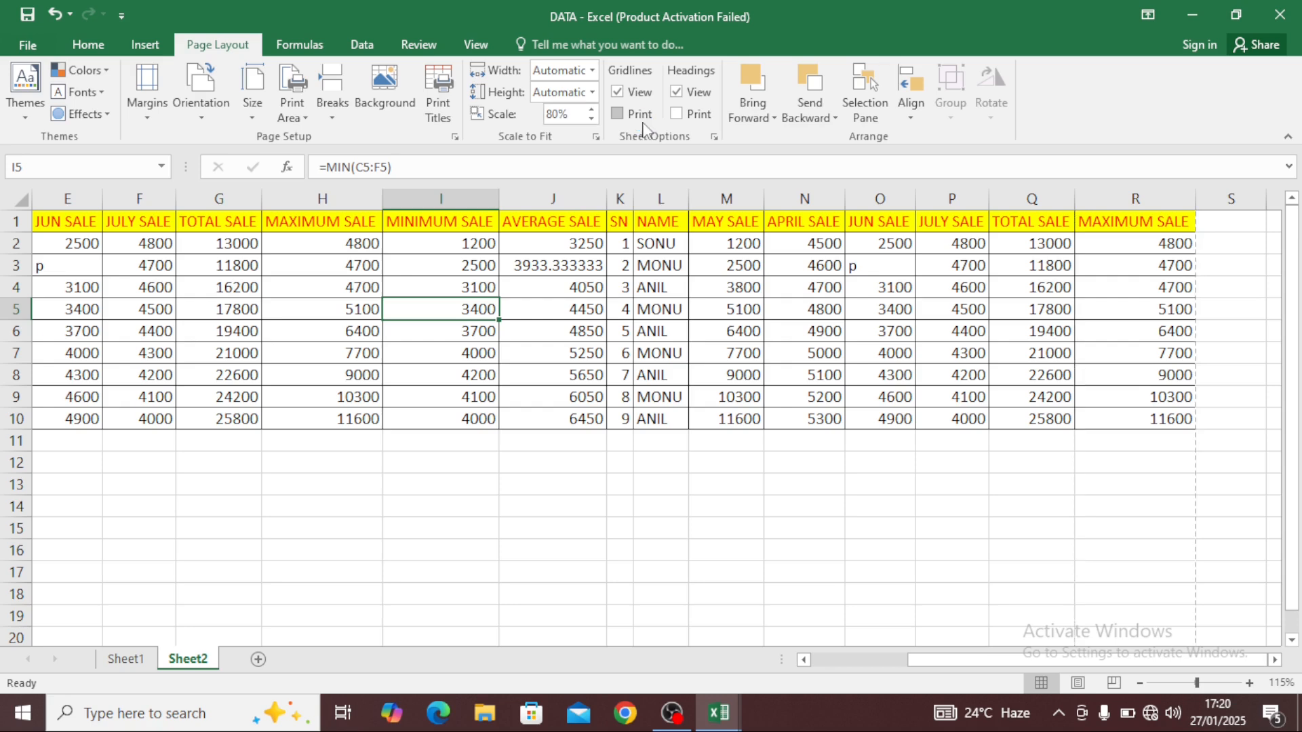
{"action": "left_click", "coordinate": [487, 359]}
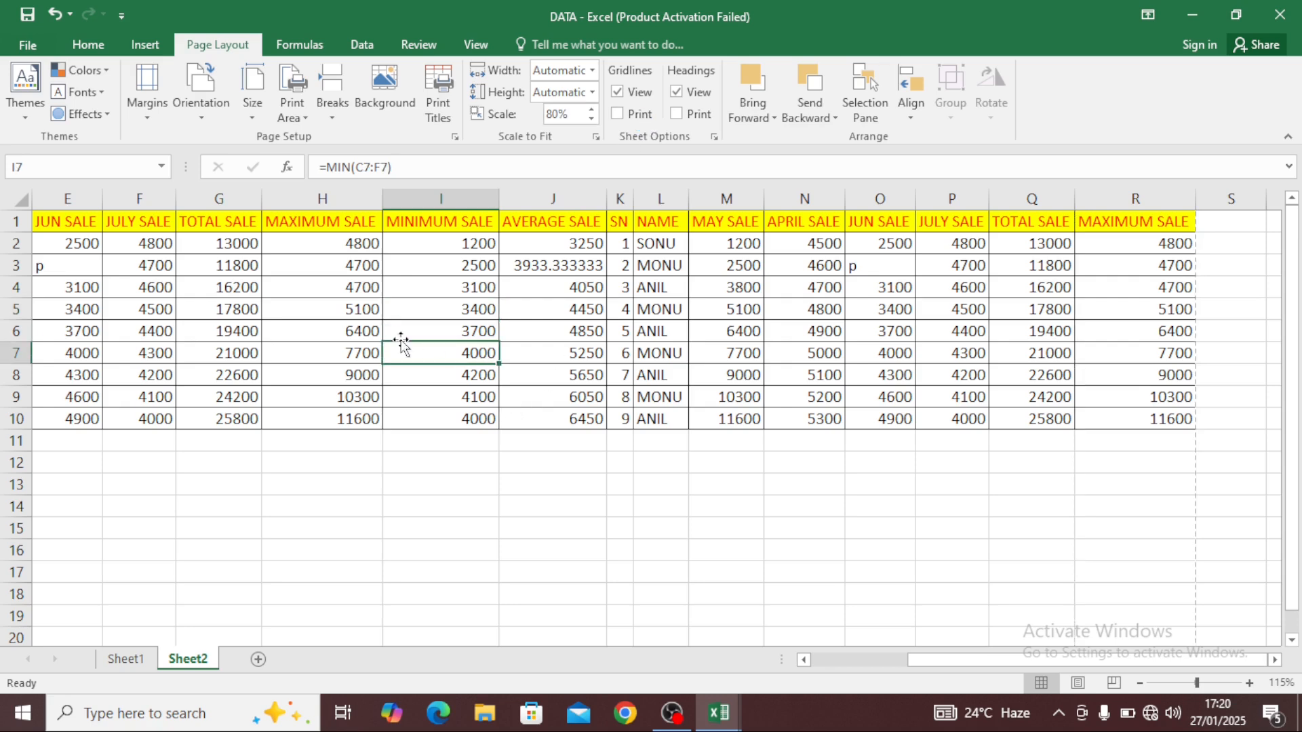
{"action": "left_click", "coordinate": [26, 46]}
{"action": "left_click", "coordinate": [43, 267]}
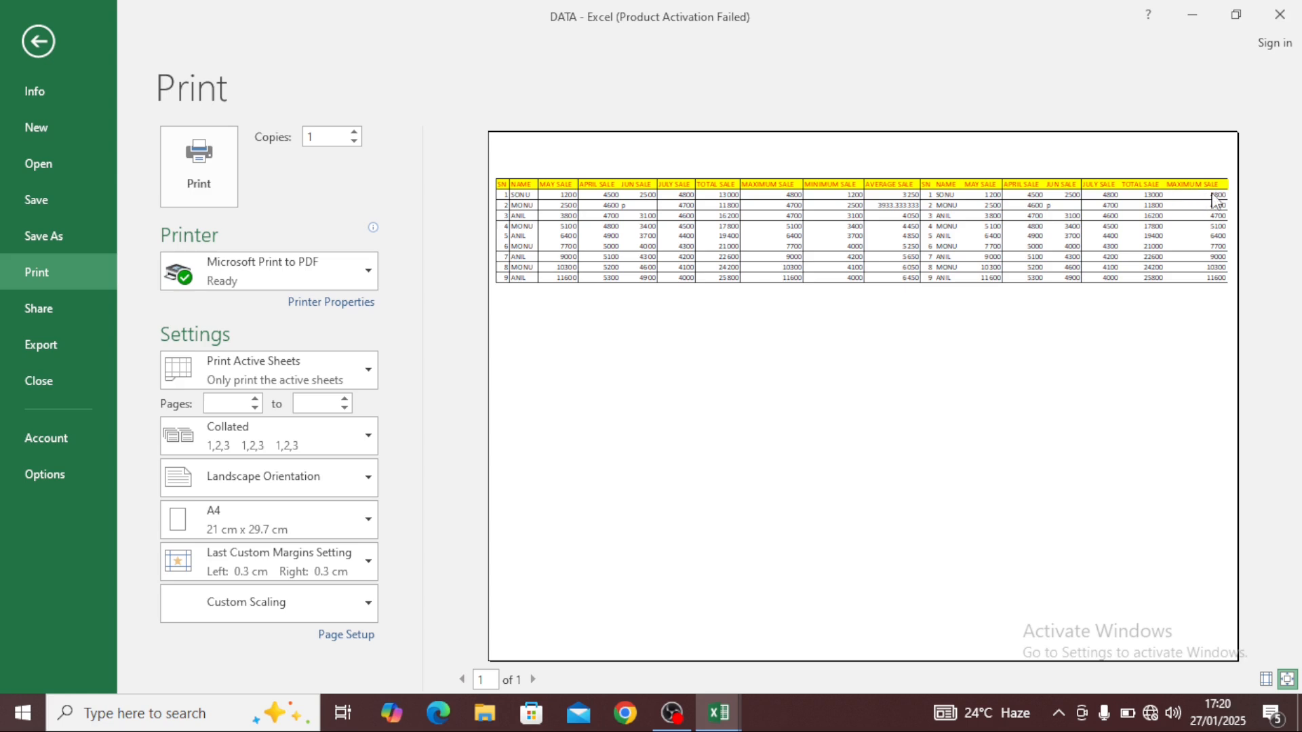
{"action": "left_click", "coordinate": [42, 59]}
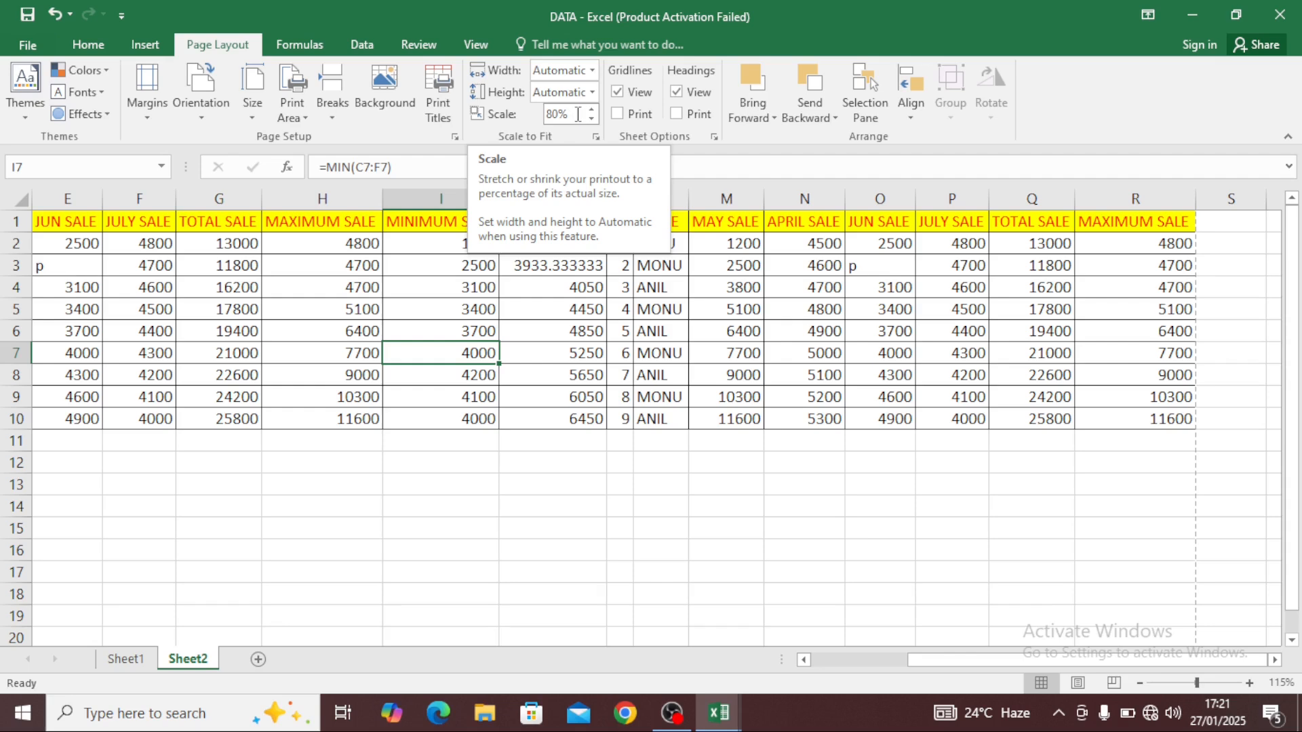
{"action": "left_click", "coordinate": [532, 265]}
{"action": "left_click", "coordinate": [549, 349]}
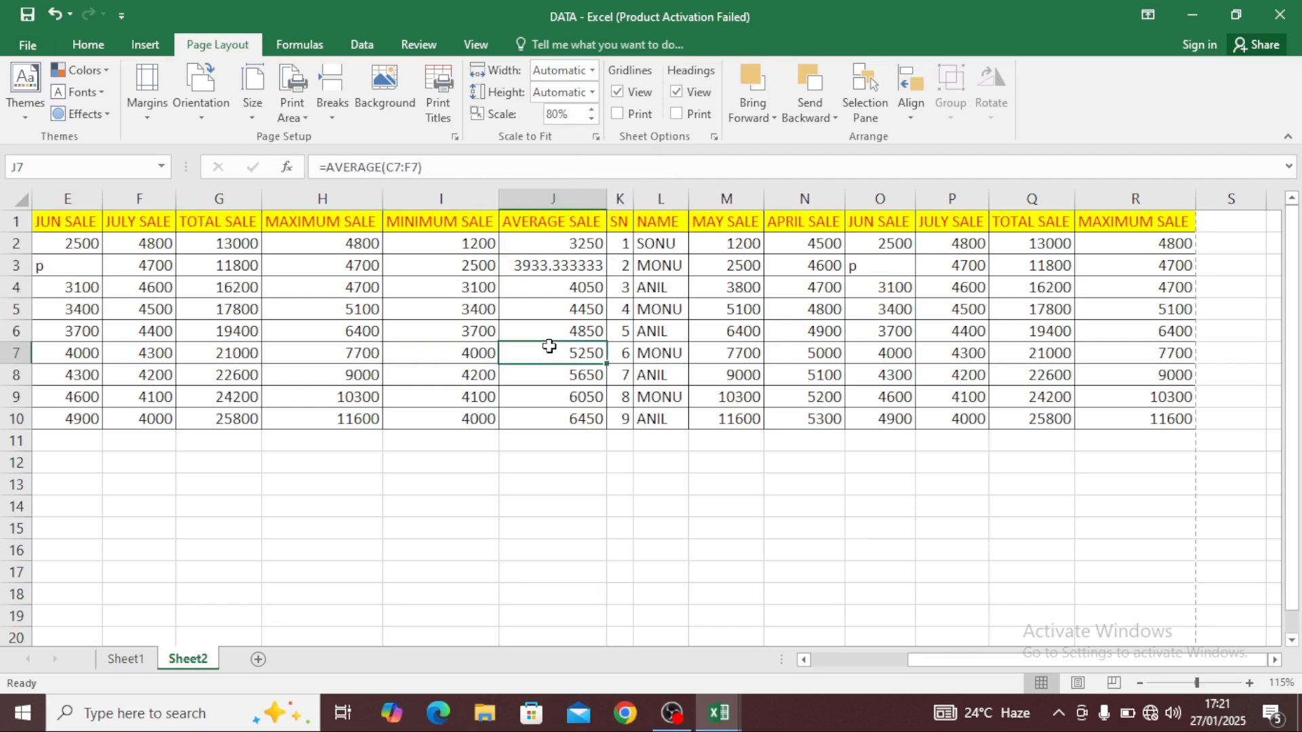
{"action": "left_click", "coordinate": [366, 284]}
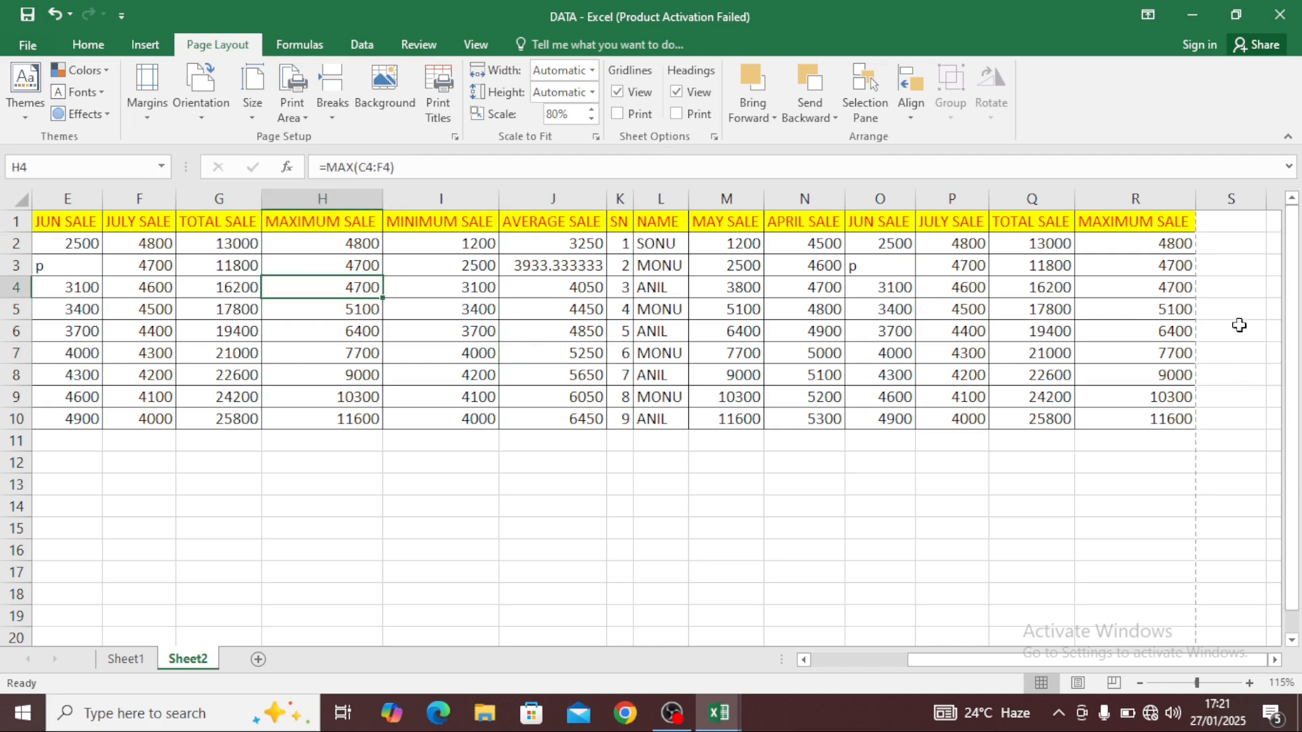
{"action": "left_click", "coordinate": [566, 317]}
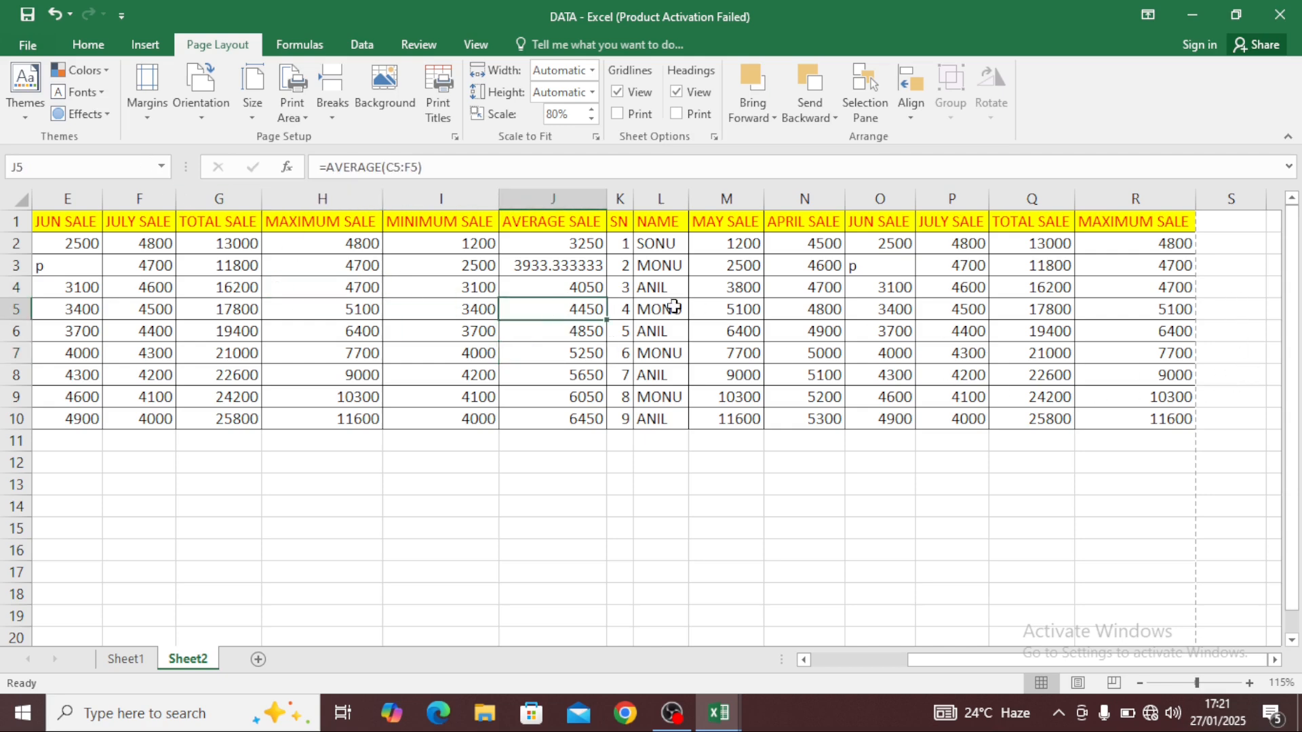
{"action": "left_click", "coordinate": [864, 327]}
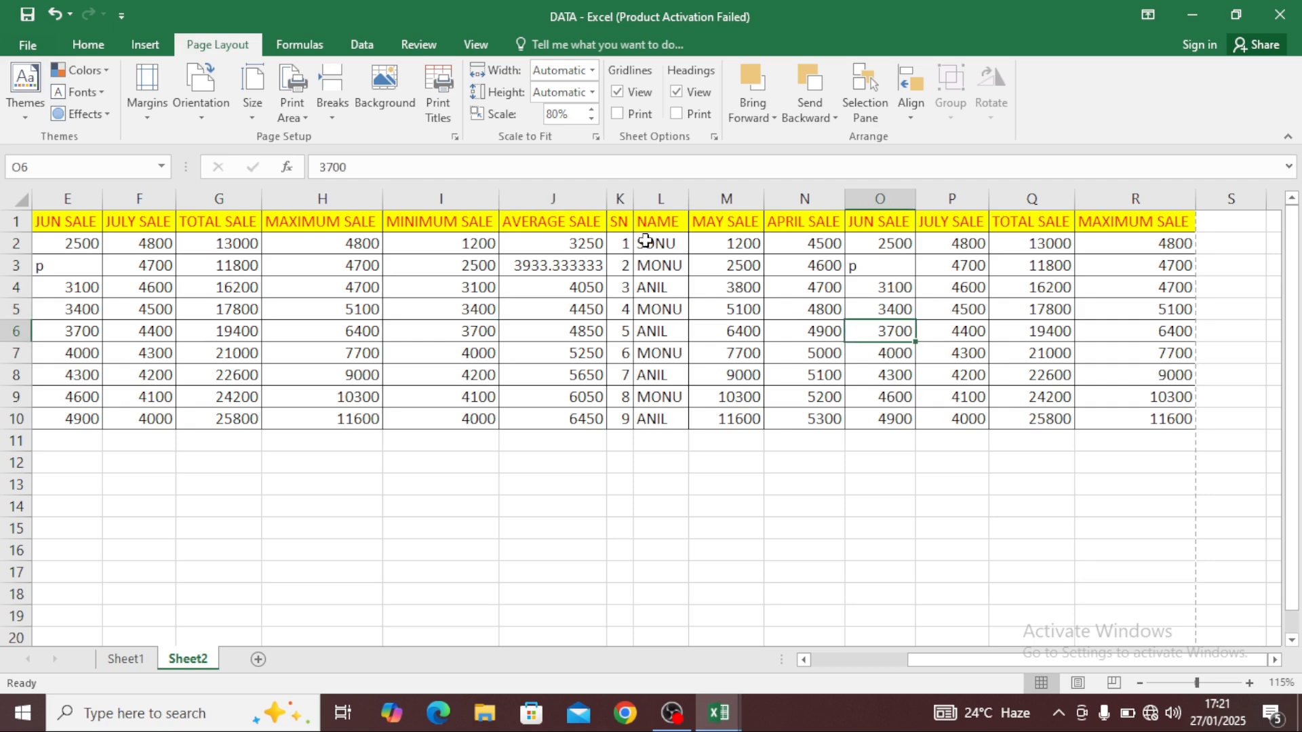
Step: Set the print scale to 60% and check the table's size in the print preview
{"action": "left_click", "coordinate": [551, 115]}
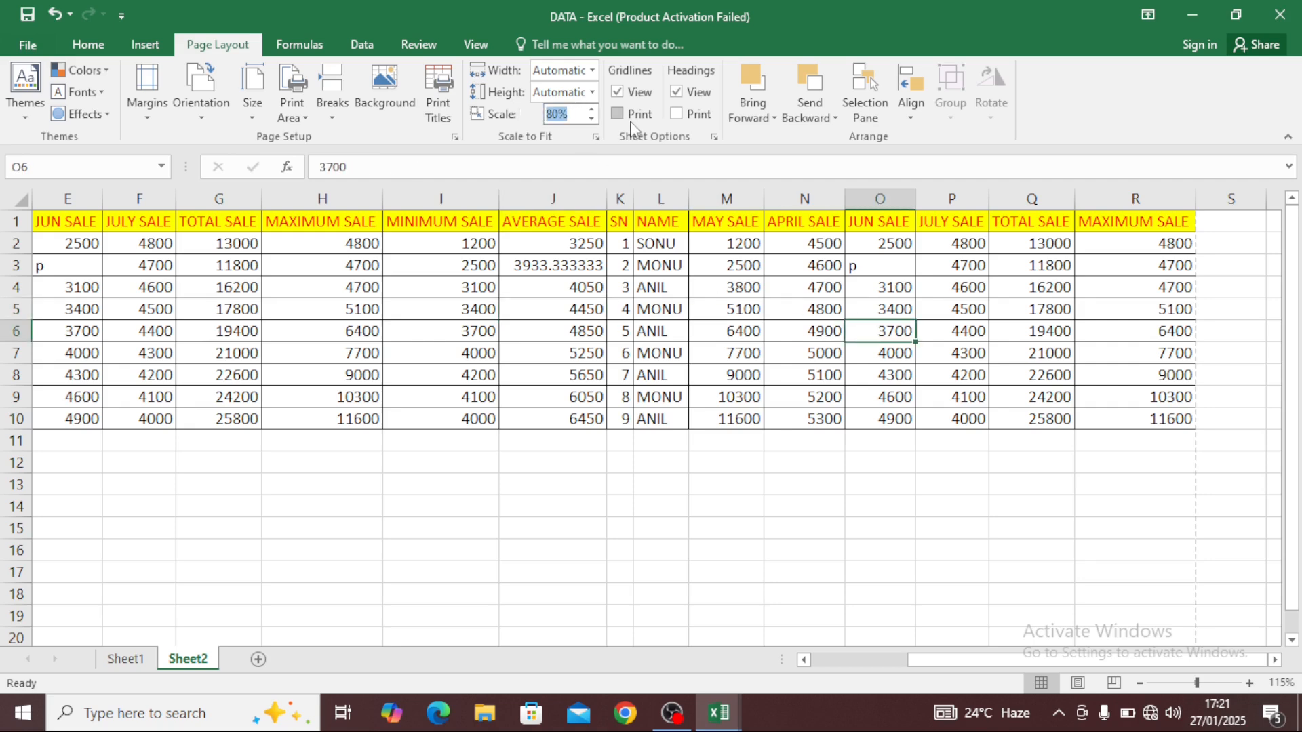
{"action": "type", "text": "60"}
{"action": "key", "text": "Return"}
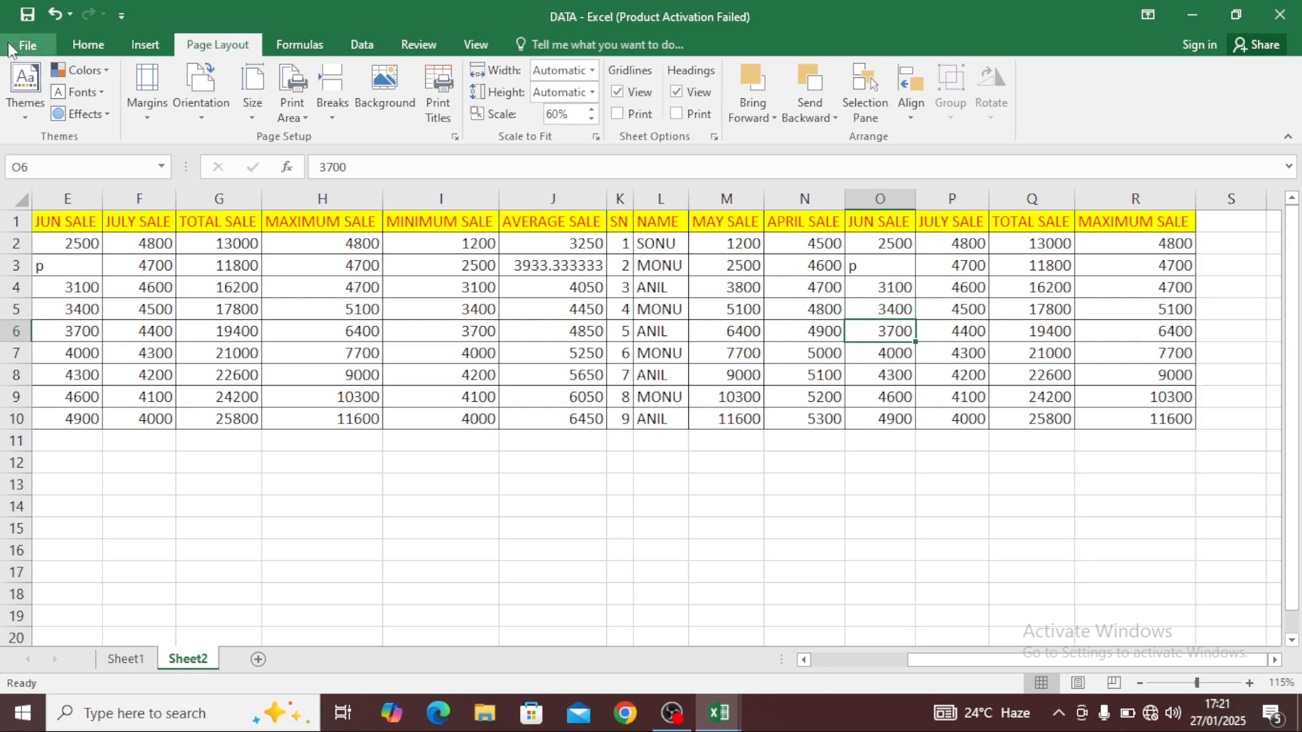
{"action": "left_click", "coordinate": [28, 44]}
{"action": "left_click", "coordinate": [30, 266]}
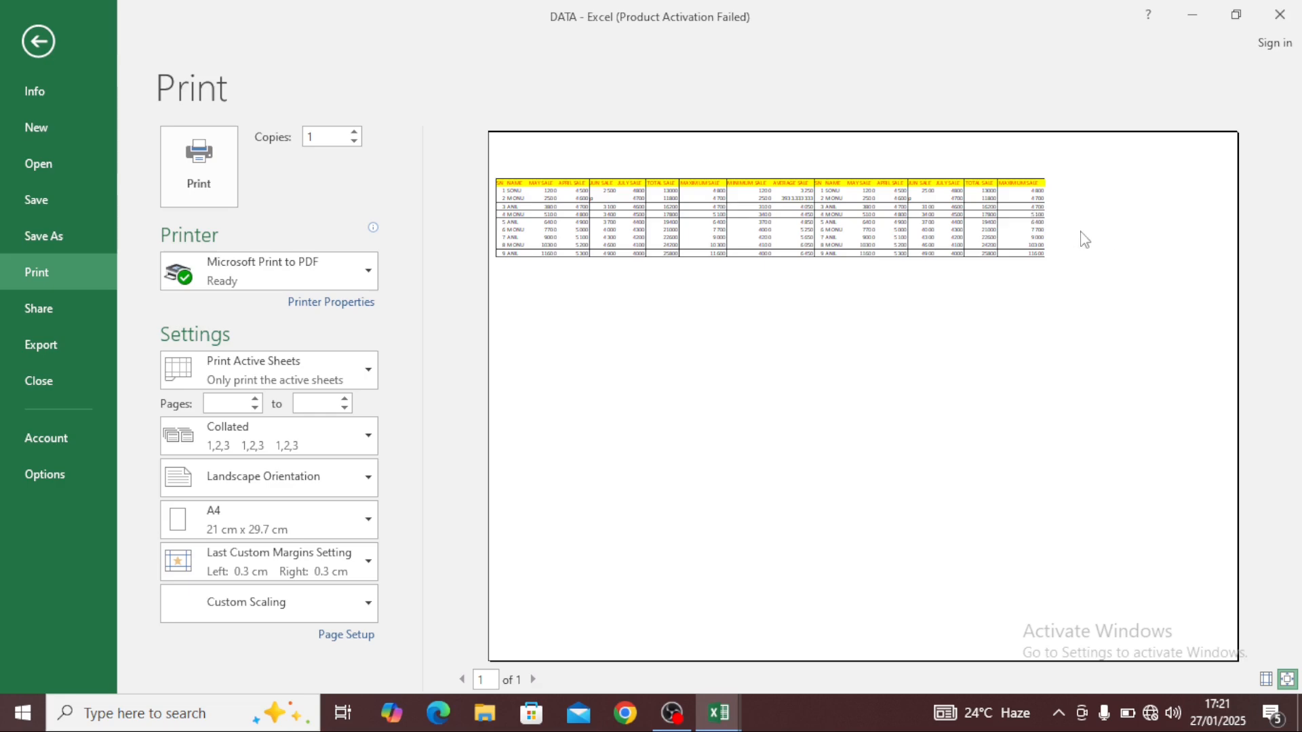
{"action": "left_click", "coordinate": [39, 42]}
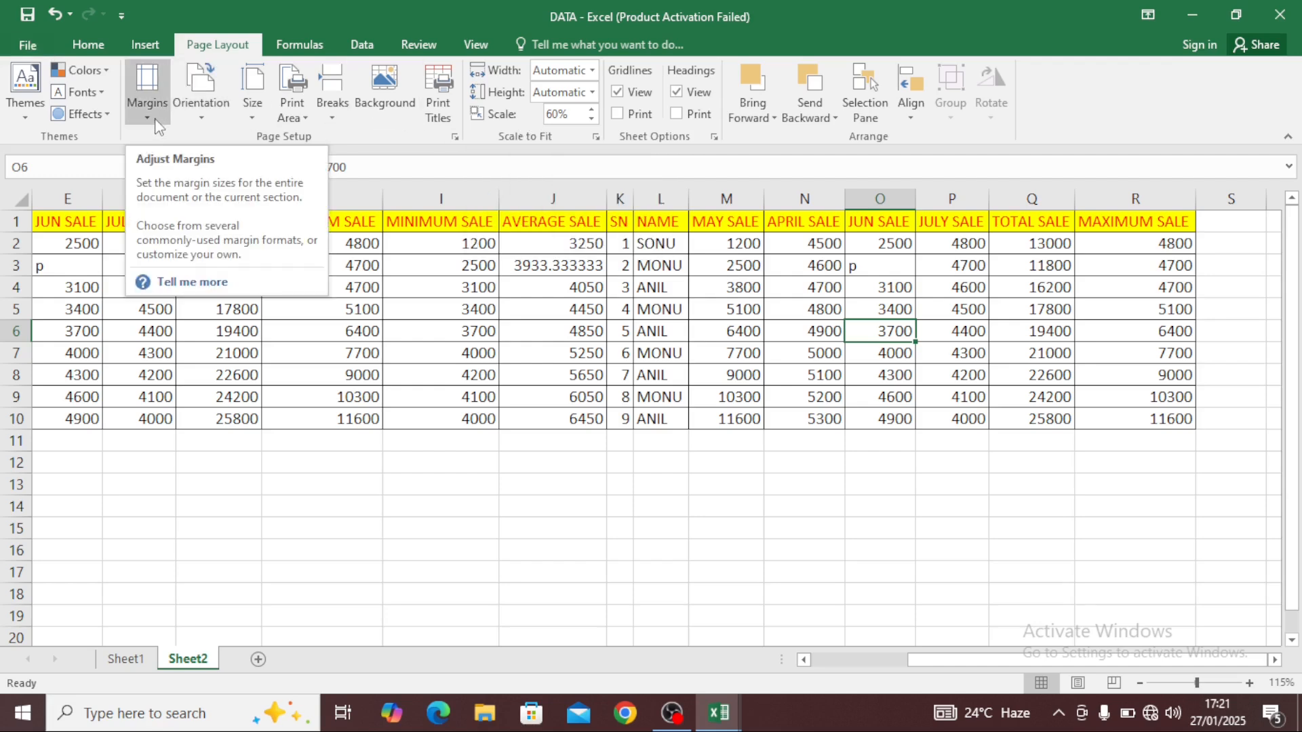
Step: Look over the page orientation and paper size choices again, keeping landscape and A4
{"action": "left_click", "coordinate": [197, 115]}
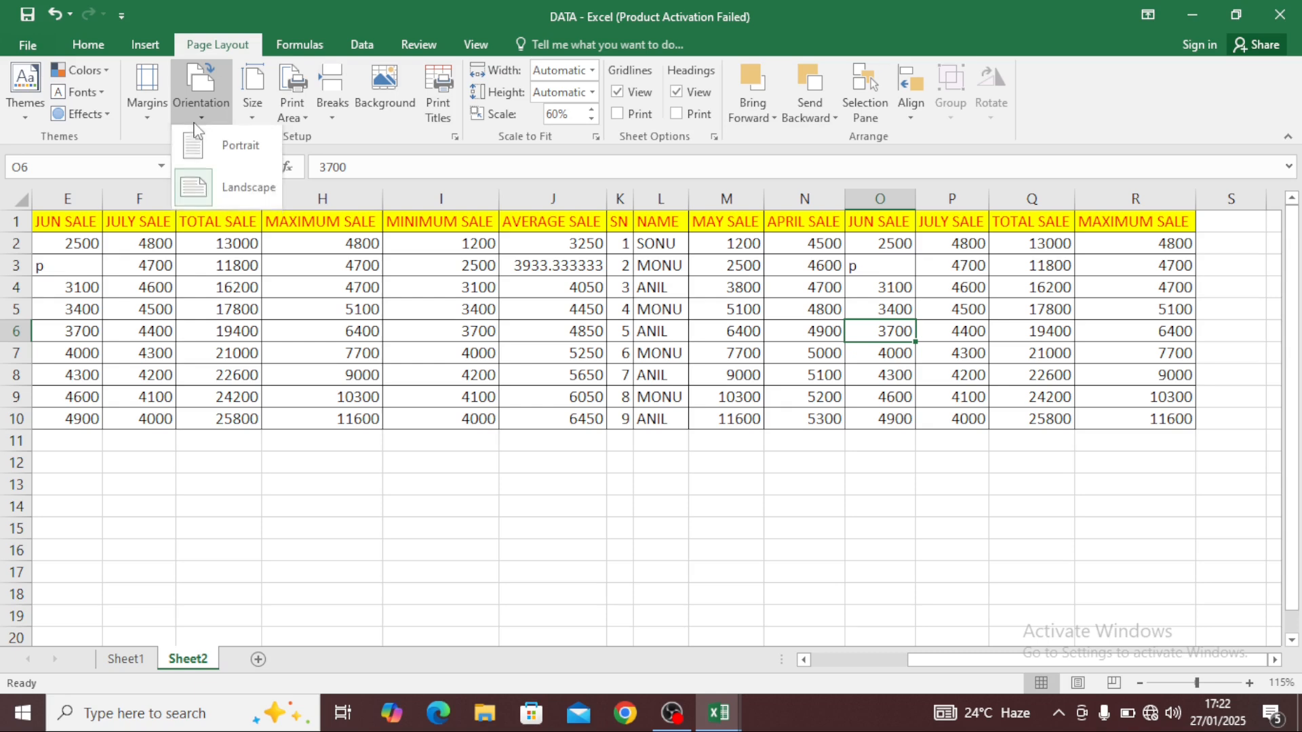
{"action": "left_click", "coordinate": [258, 116]}
{"action": "left_click", "coordinate": [257, 116]}
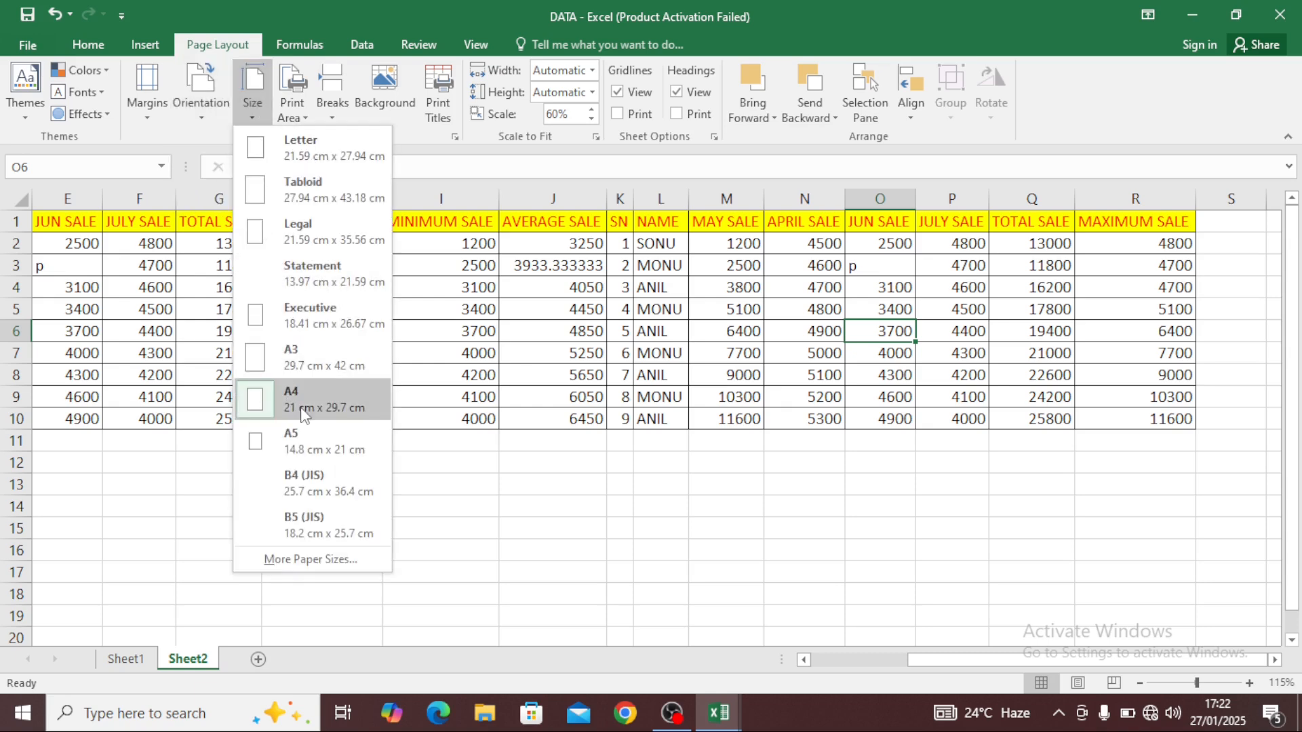
{"action": "left_click", "coordinate": [527, 358]}
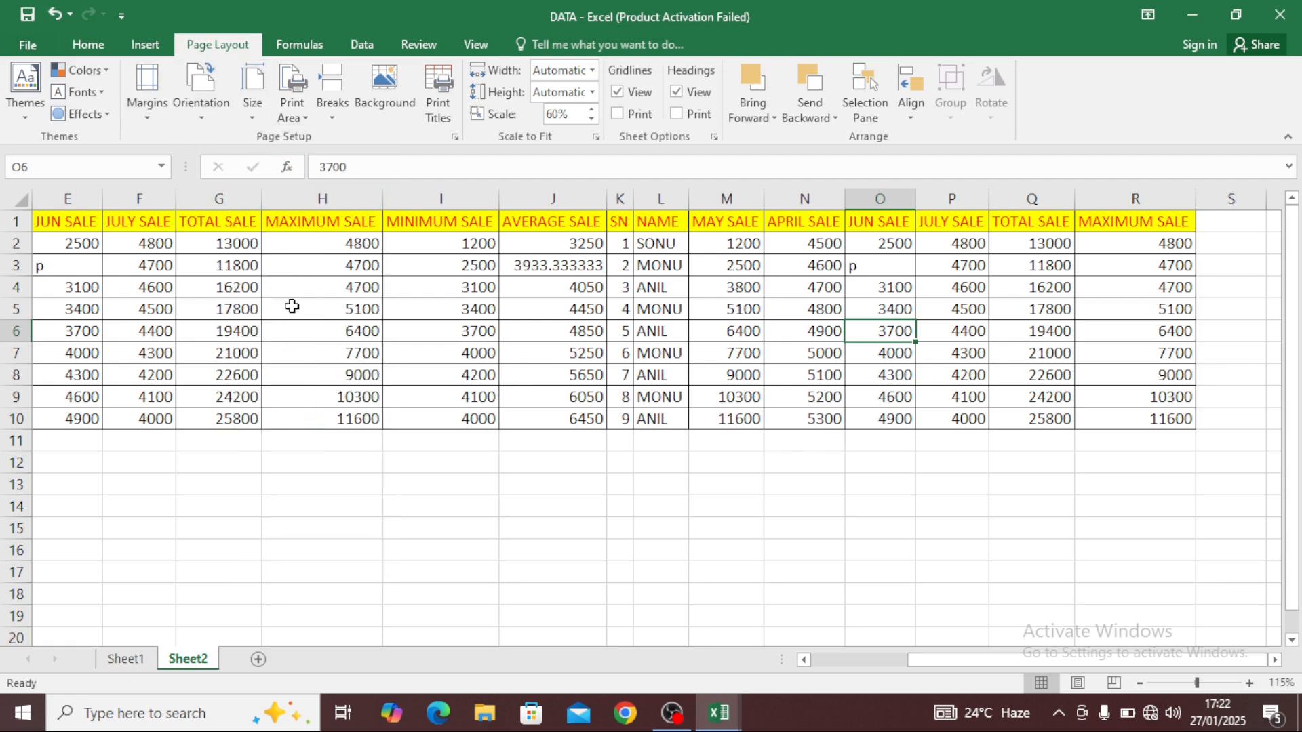
Step: Reduce the font size of the table cells E1:R10 to 10
{"action": "left_click", "coordinate": [305, 327]}
{"action": "left_click", "coordinate": [324, 230]}
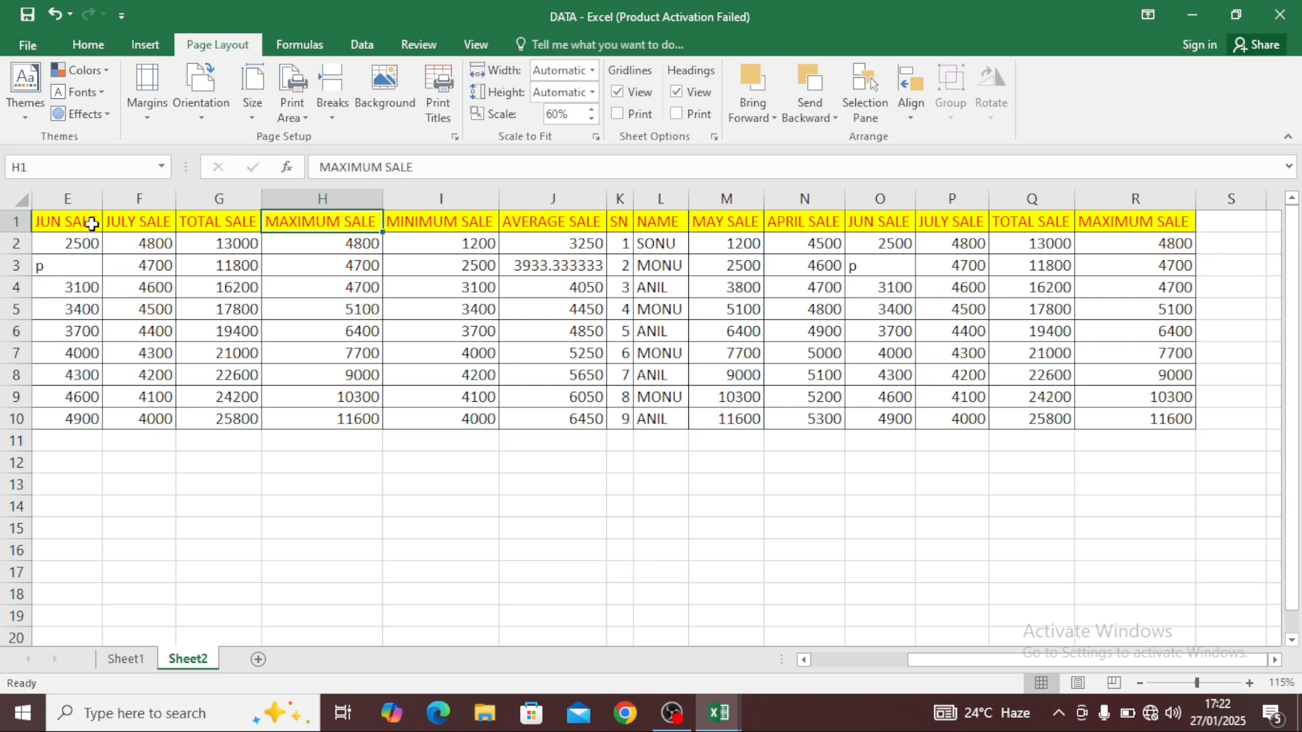
{"action": "left_click_drag", "start_coordinate": [92, 224], "coordinate": [1099, 425]}
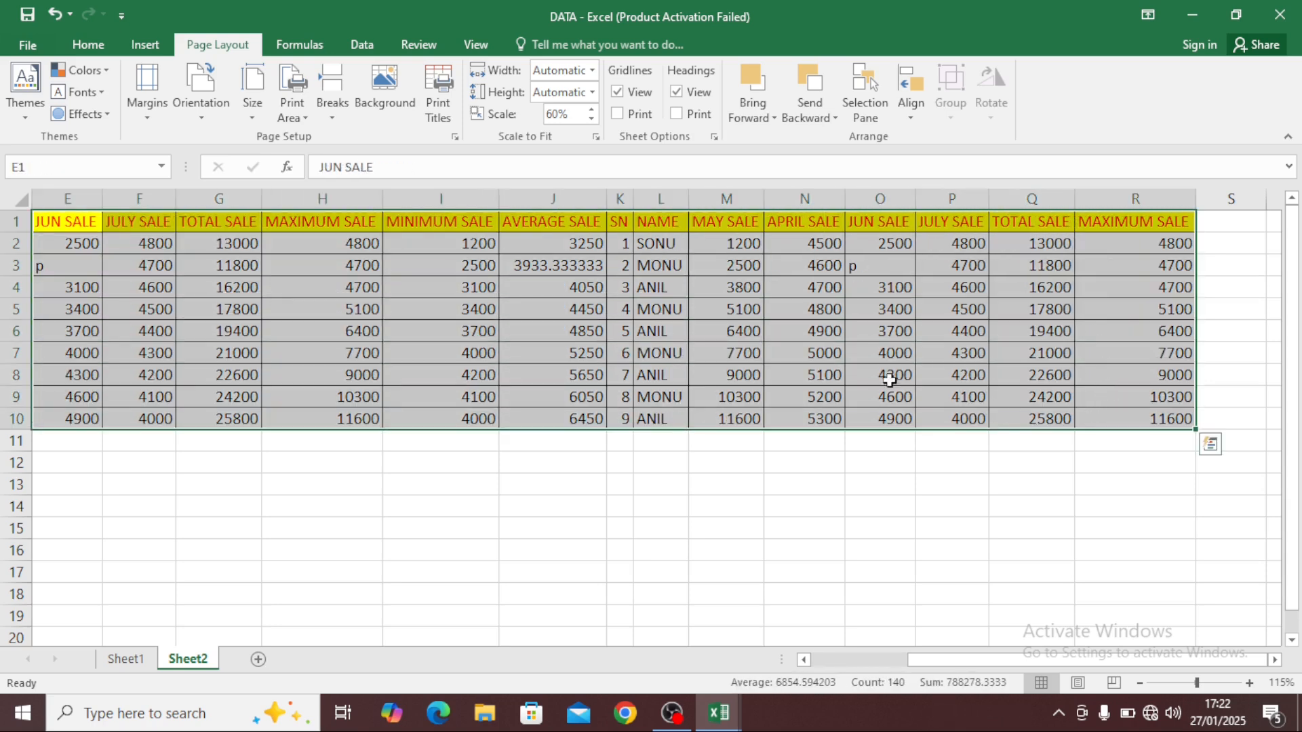
{"action": "left_click", "coordinate": [88, 44]}
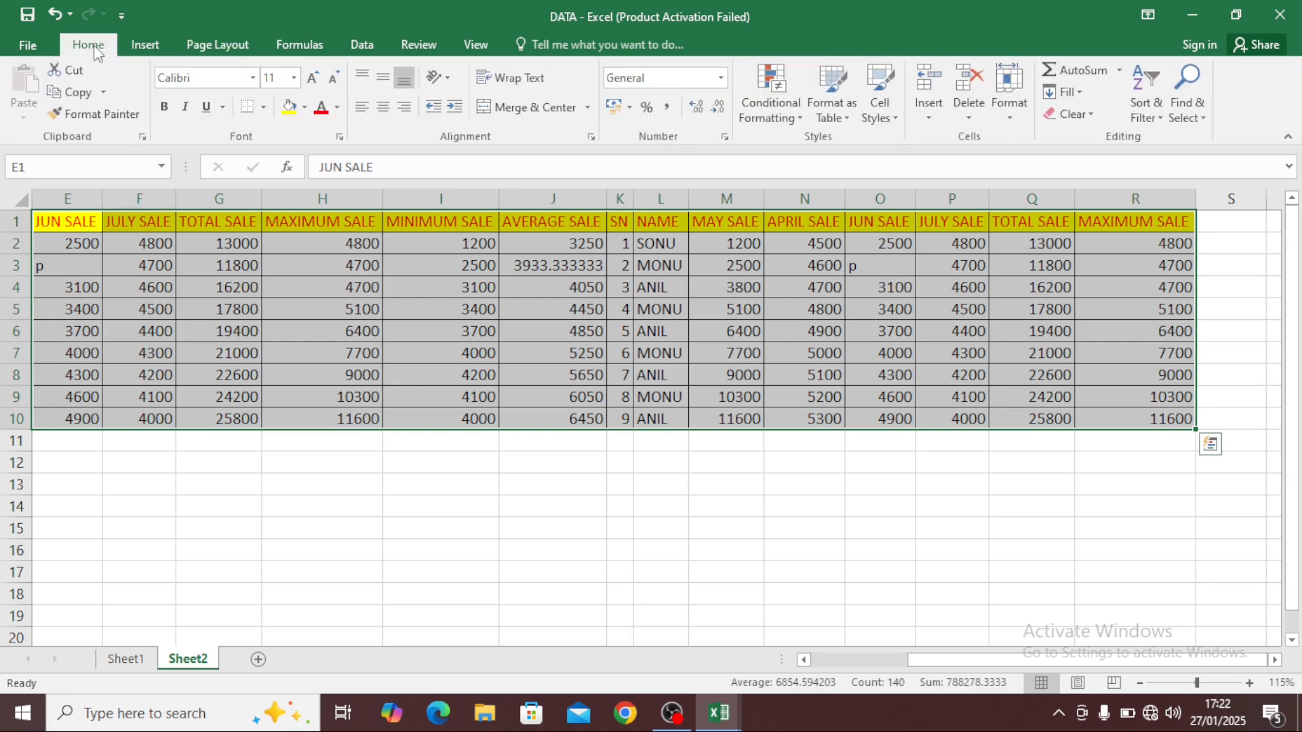
{"action": "left_click", "coordinate": [335, 79]}
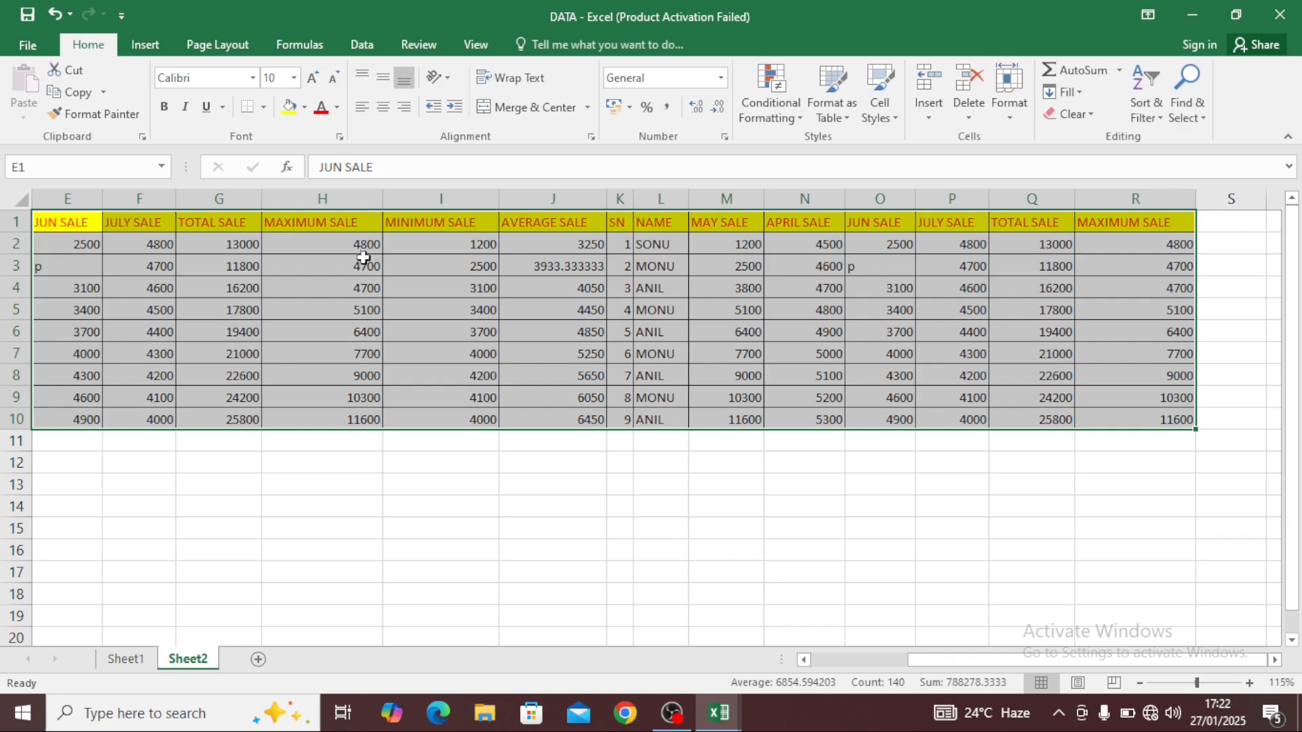
{"action": "left_click", "coordinate": [416, 288]}
{"action": "left_click", "coordinate": [329, 228]}
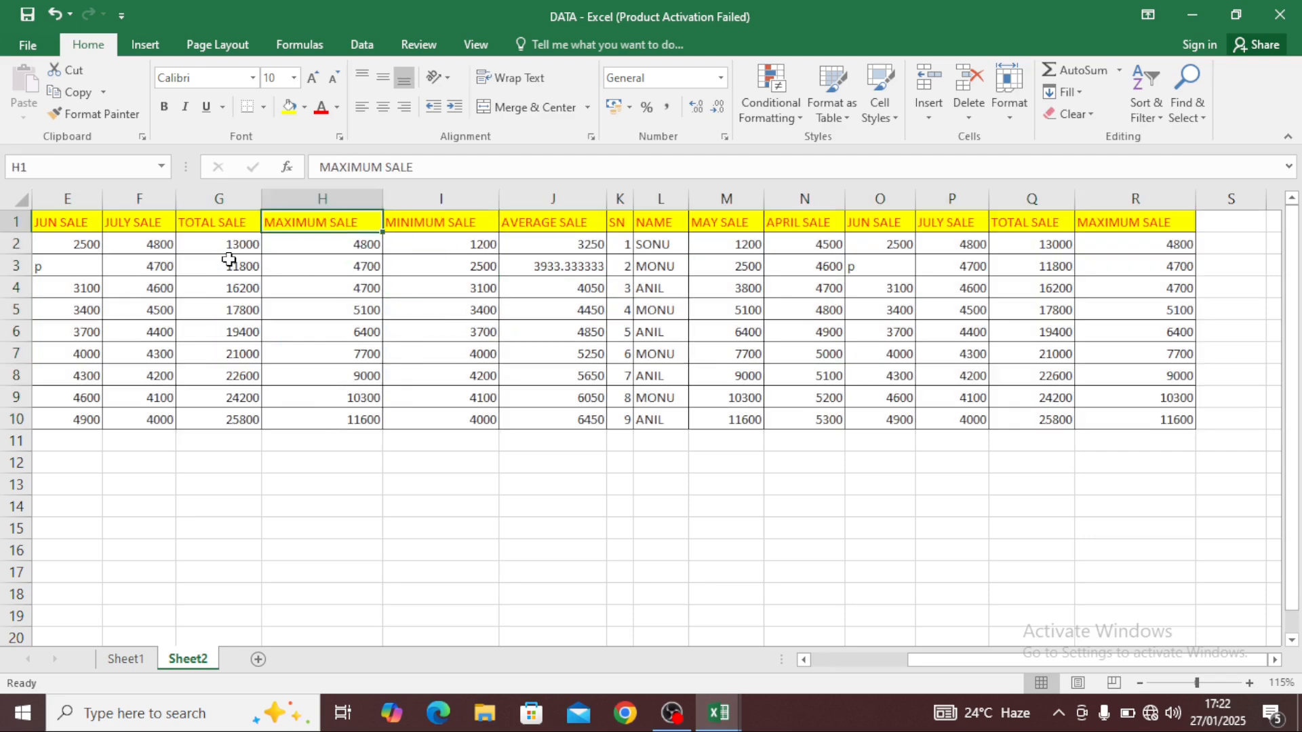
Step: Check the sheet's print scale setting and view the whole table in the print preview
{"action": "left_click", "coordinate": [231, 54]}
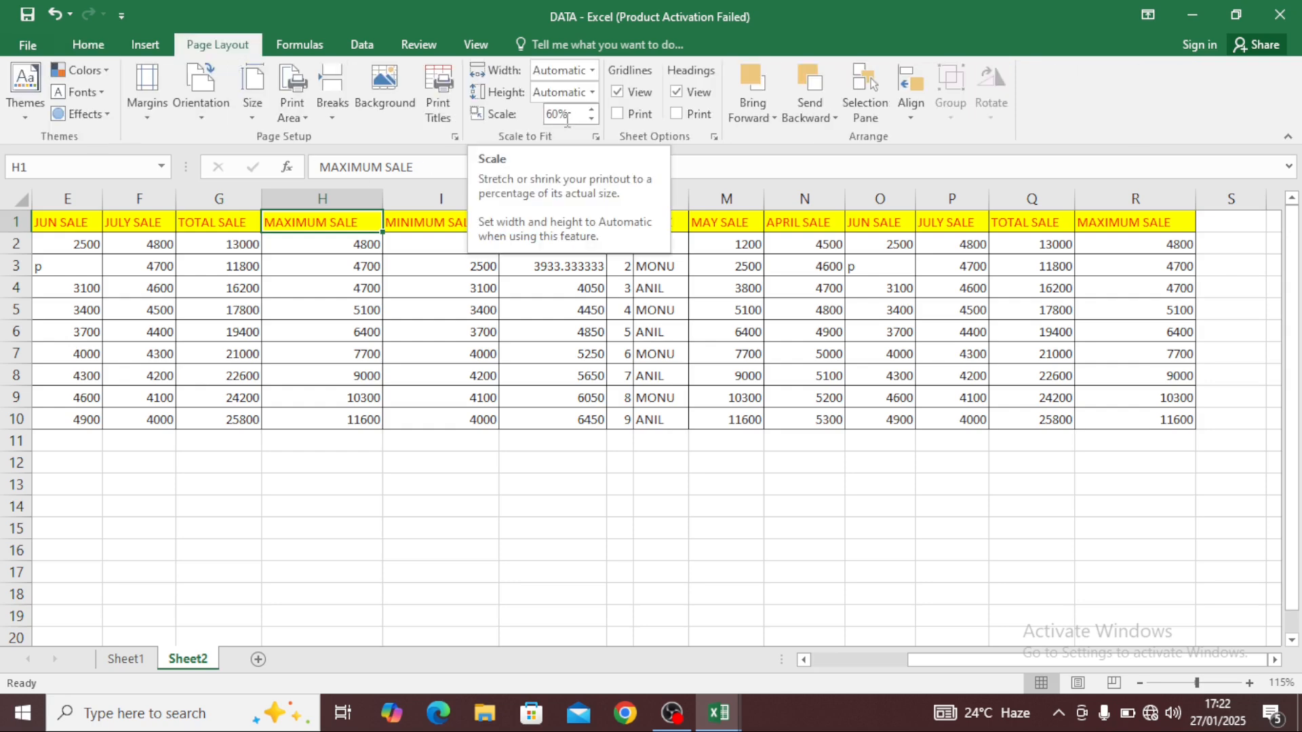
{"action": "left_click", "coordinate": [834, 401]}
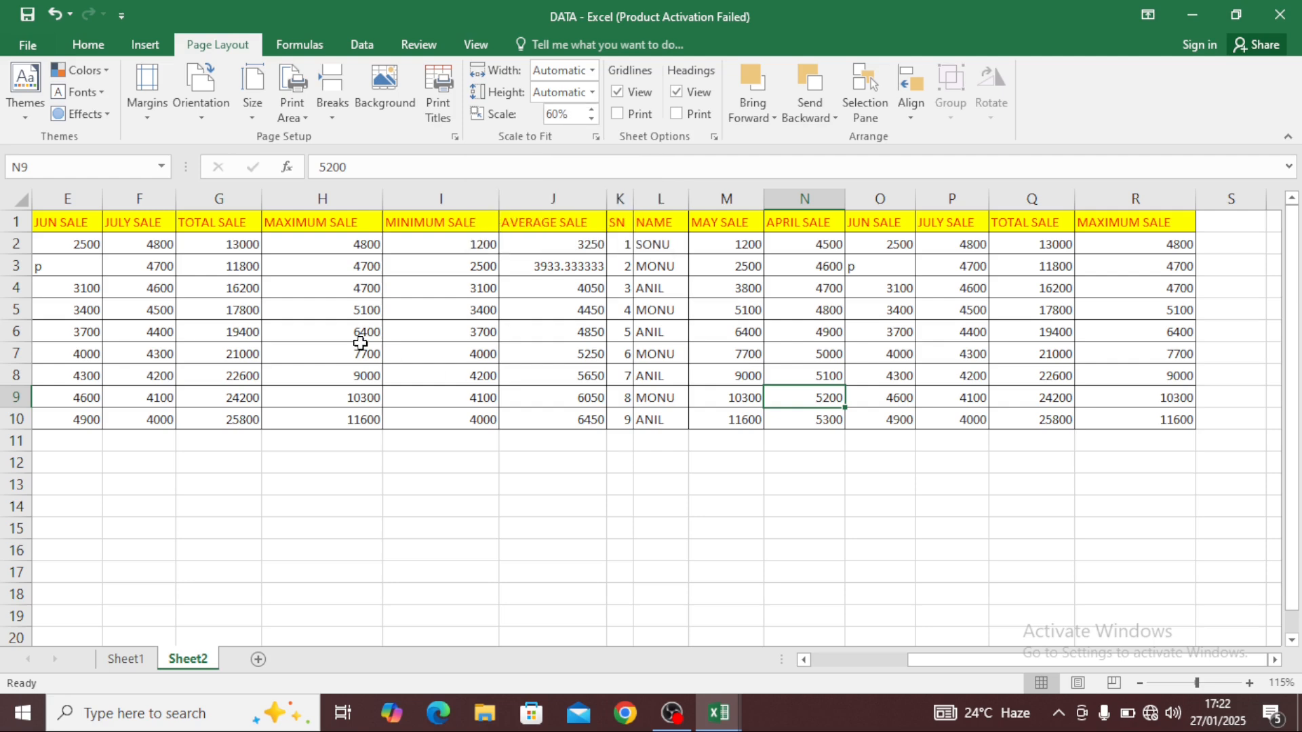
{"action": "left_click", "coordinate": [27, 49]}
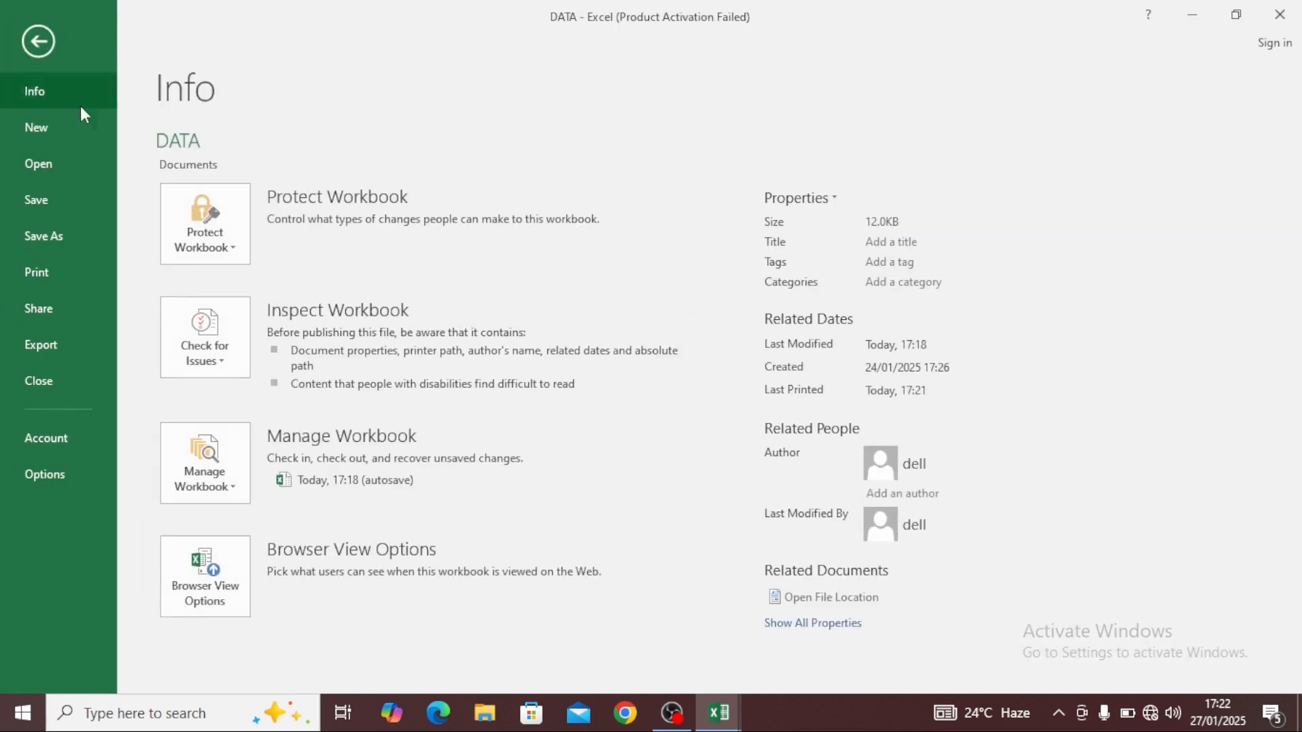
{"action": "left_click", "coordinate": [50, 271]}
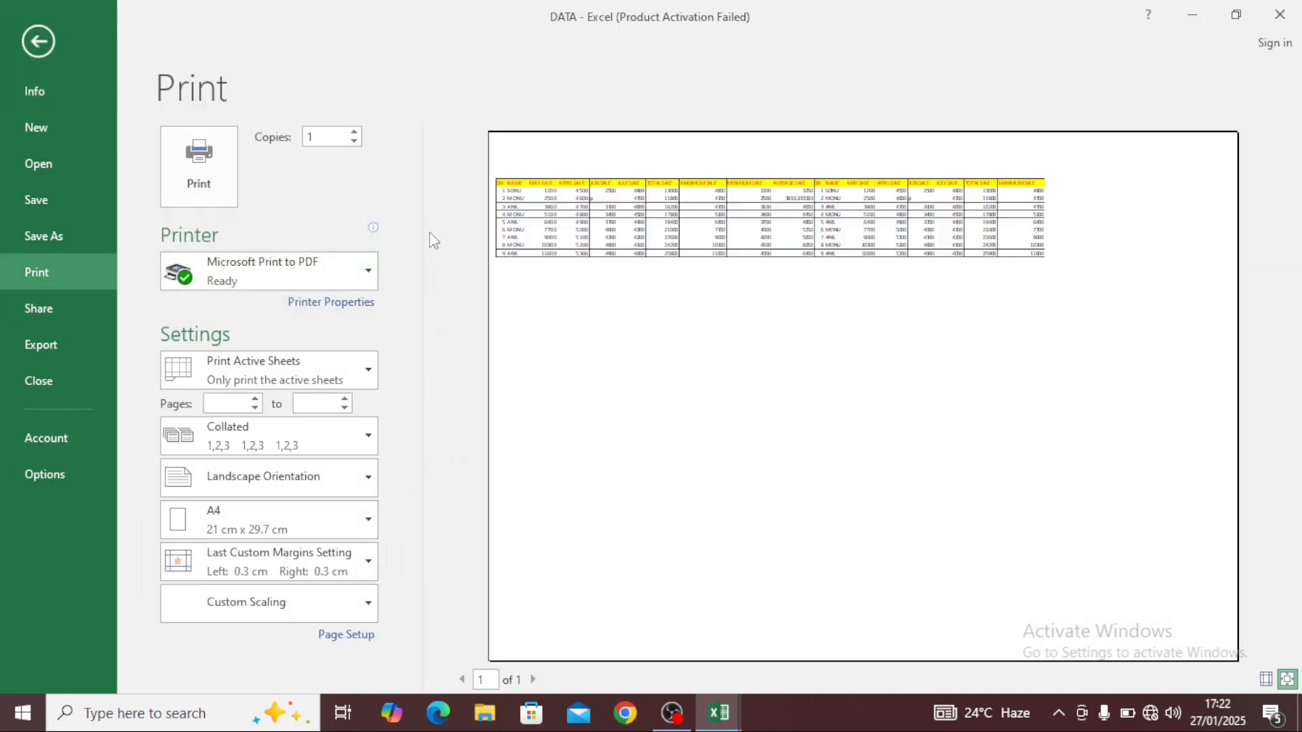
Step: Look over the available printers, the copy count and the page range in the print settings, keeping Microsoft Print to PDF
{"action": "left_click", "coordinate": [307, 277]}
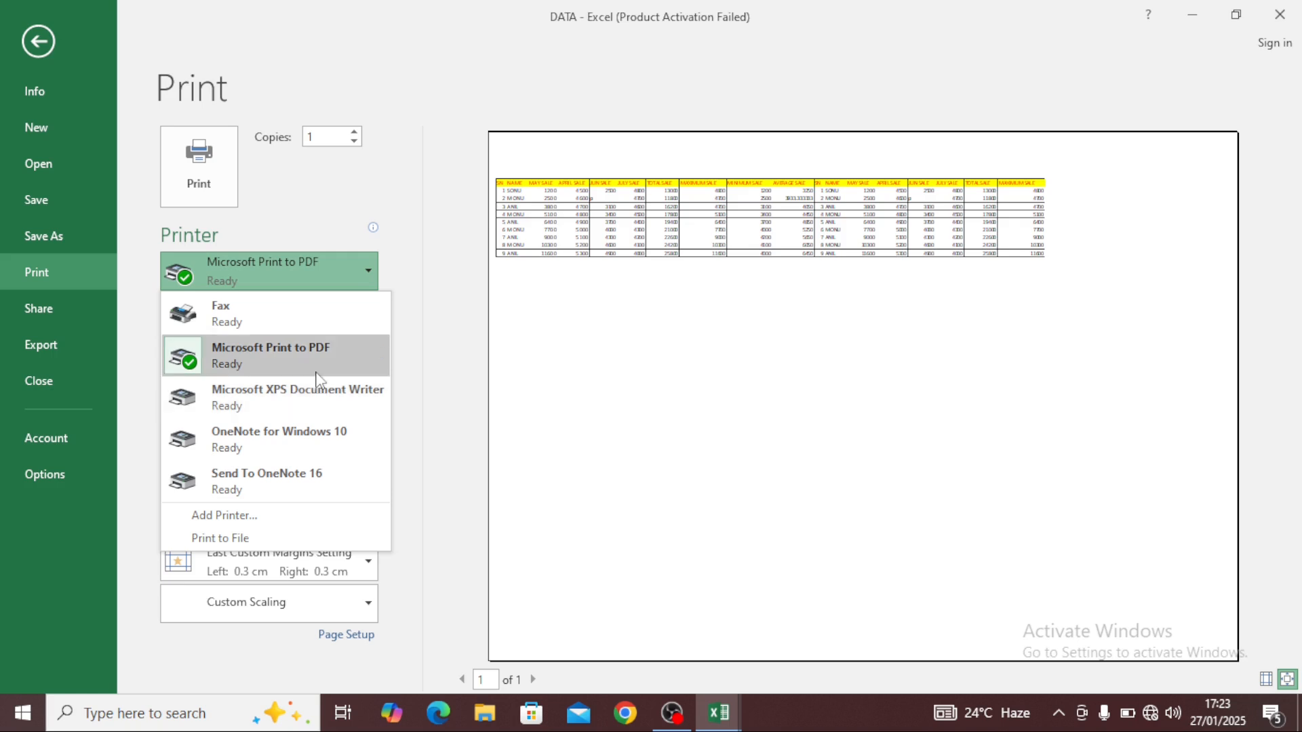
{"action": "left_click", "coordinate": [402, 277]}
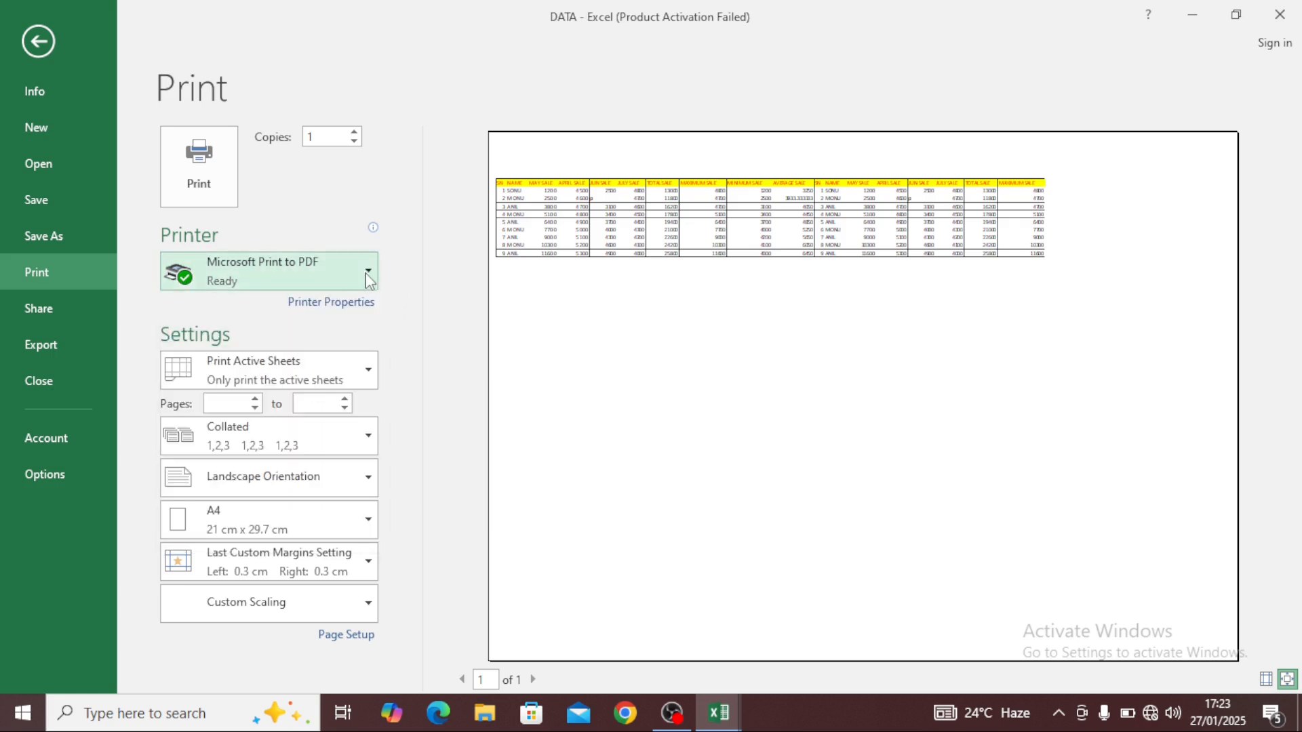
{"action": "left_click", "coordinate": [368, 272]}
{"action": "left_click", "coordinate": [400, 263]}
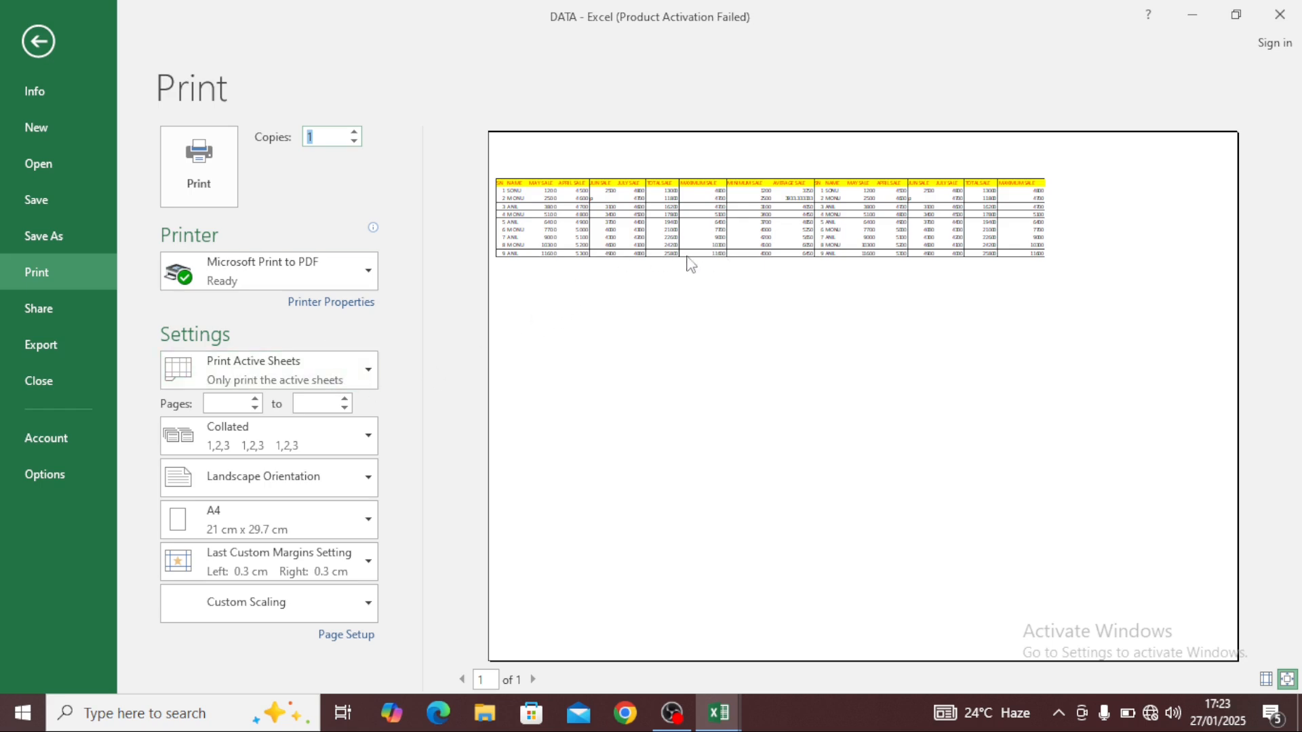
{"action": "left_click", "coordinate": [237, 405]}
{"action": "left_click", "coordinate": [235, 405]}
Step: Review the orientation, paper size and margin choices in the print settings, keeping landscape, A4 and the last custom margins
{"action": "left_click", "coordinate": [315, 490]}
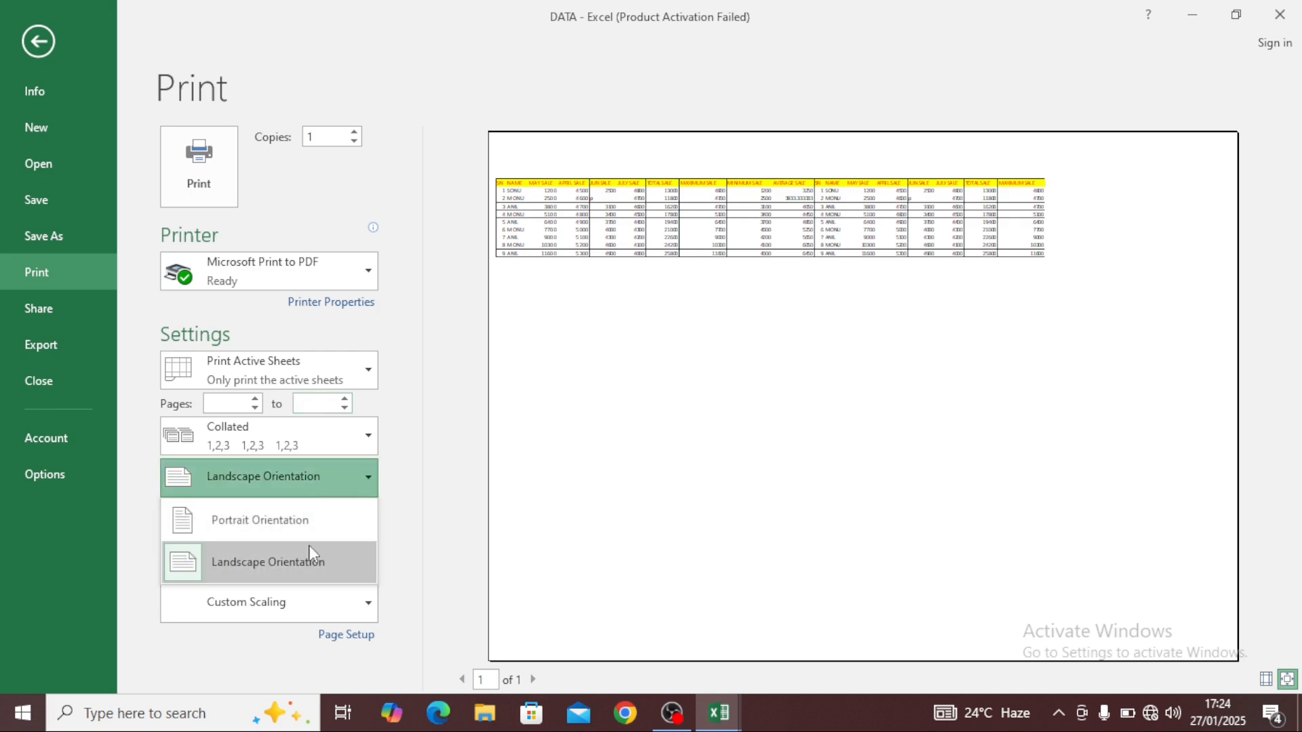
{"action": "left_click", "coordinate": [441, 514]}
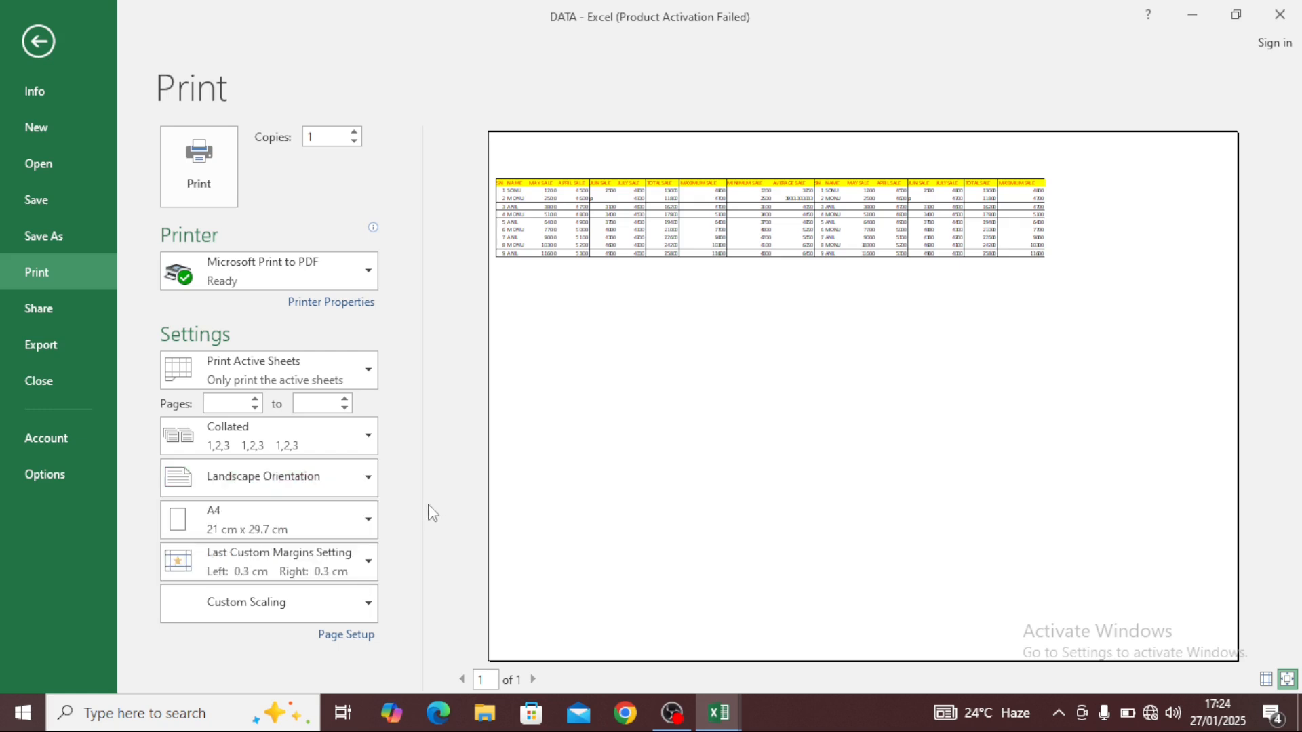
{"action": "left_click", "coordinate": [352, 527]}
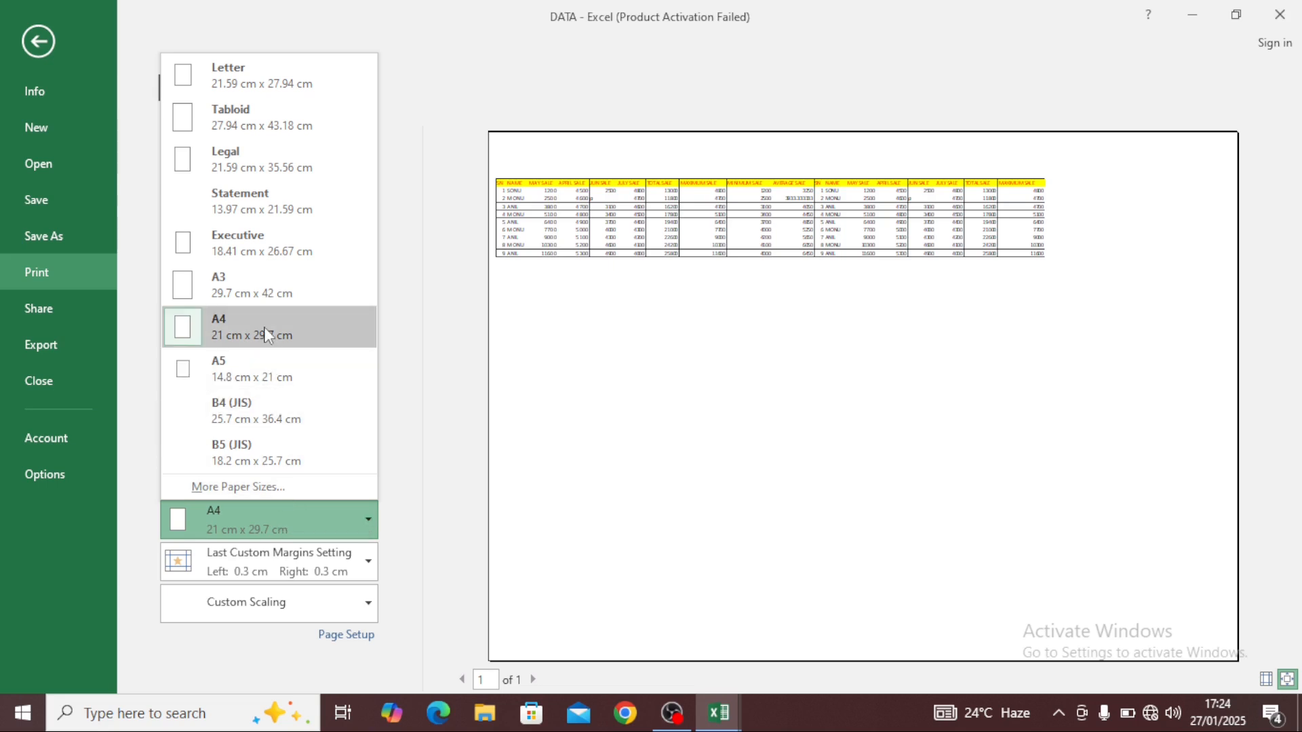
{"action": "left_click", "coordinate": [409, 323]}
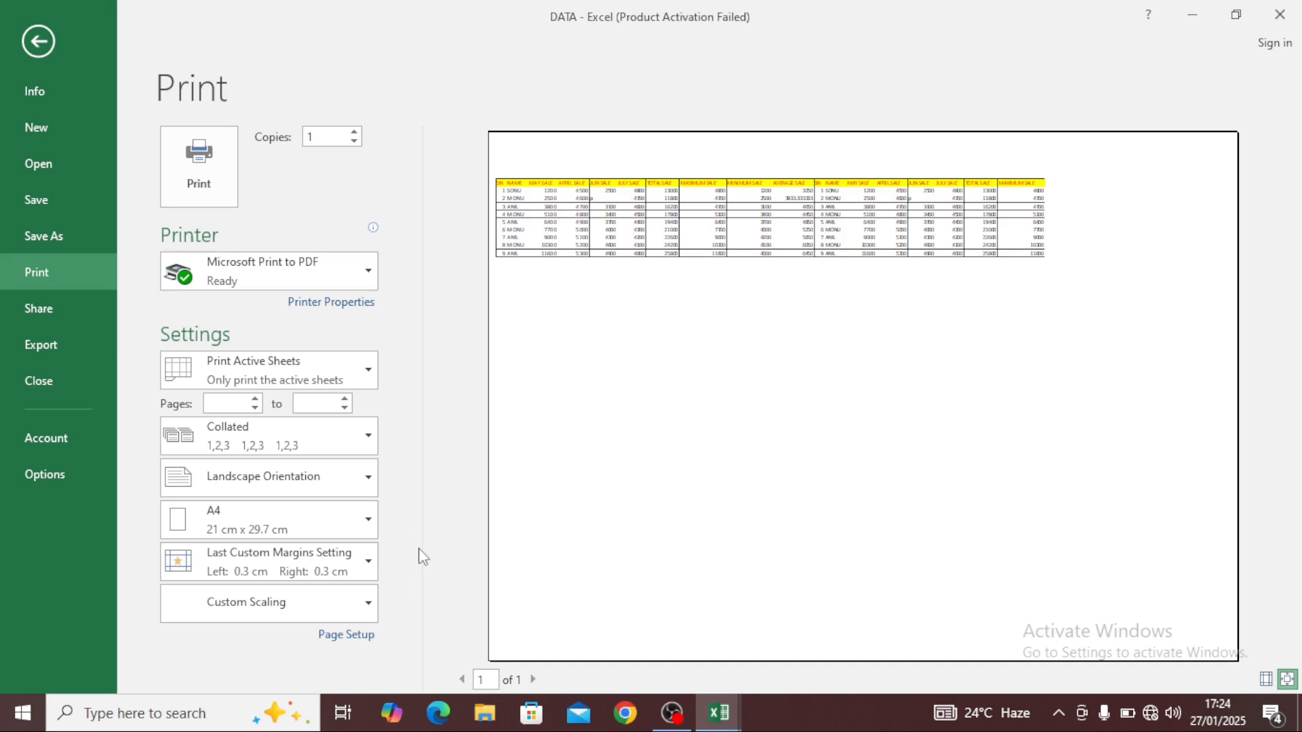
{"action": "left_click", "coordinate": [369, 562]}
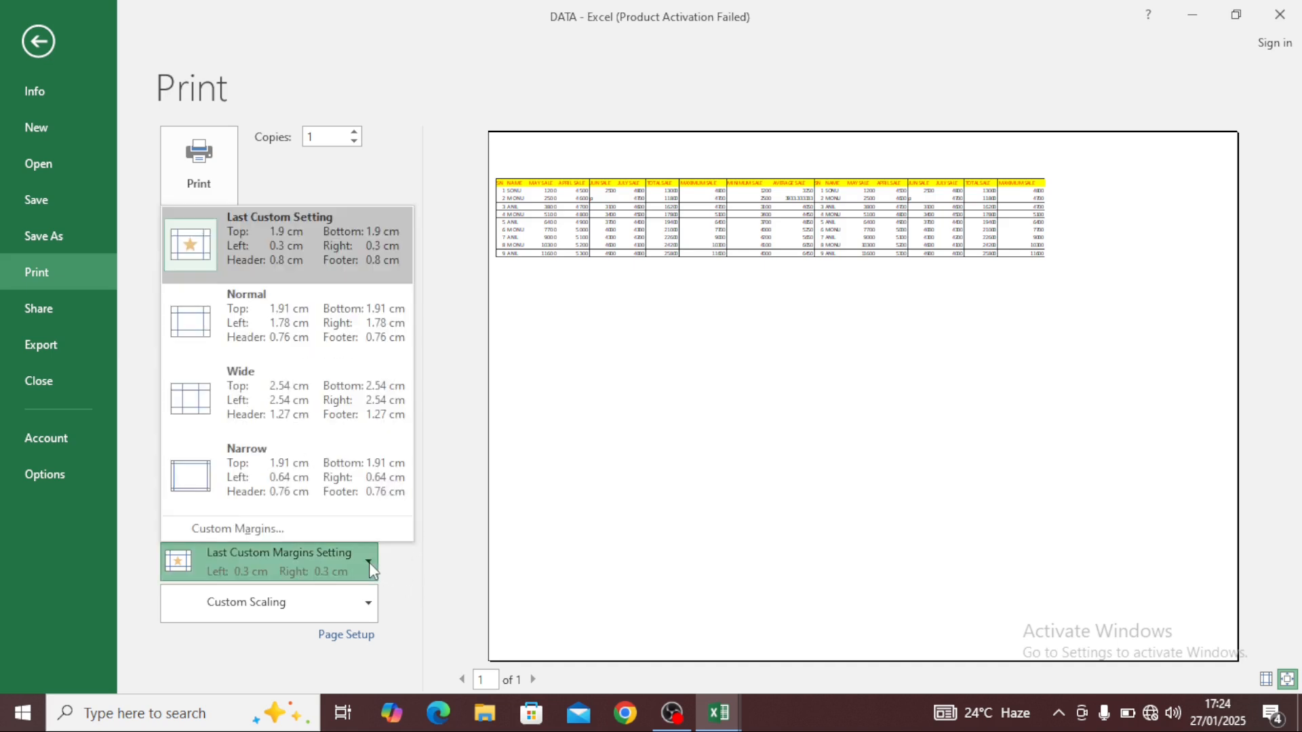
{"action": "left_click", "coordinate": [424, 571]}
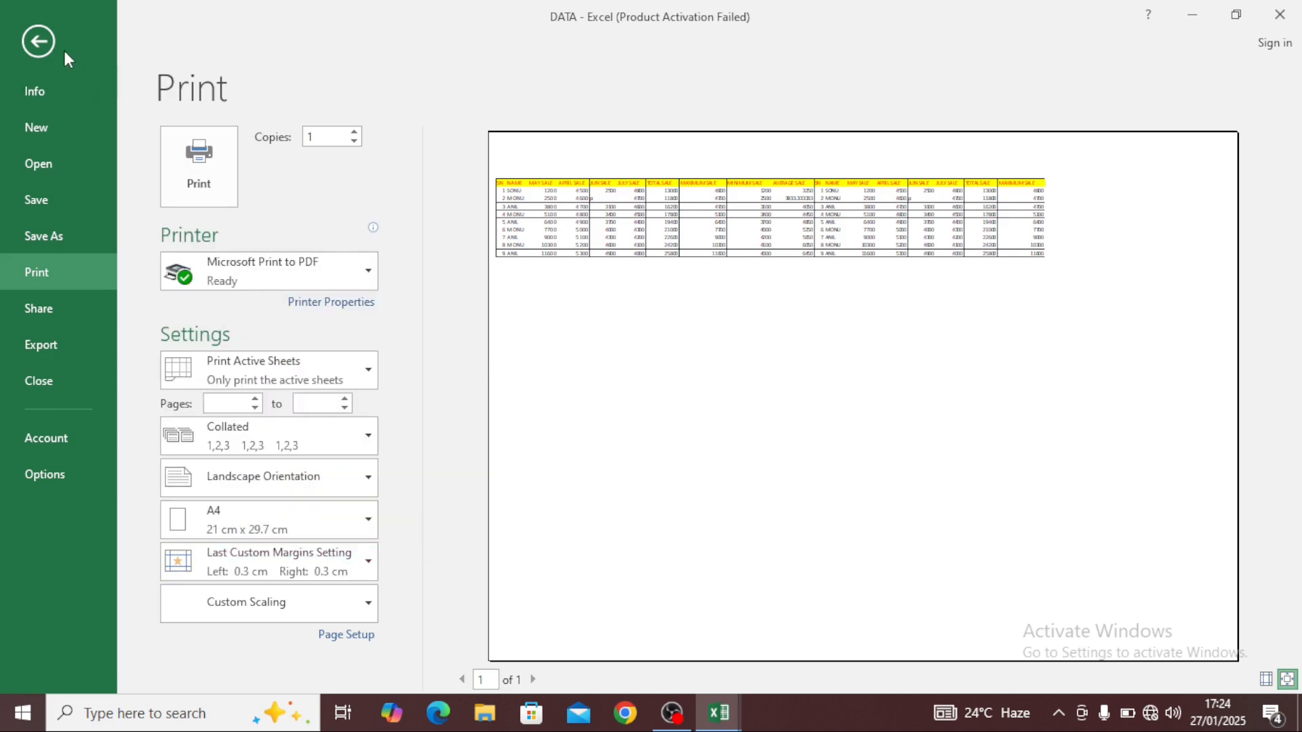
Step: Return to the worksheet and inspect the custom margin values, closing the dialog without changes
{"action": "left_click", "coordinate": [39, 42]}
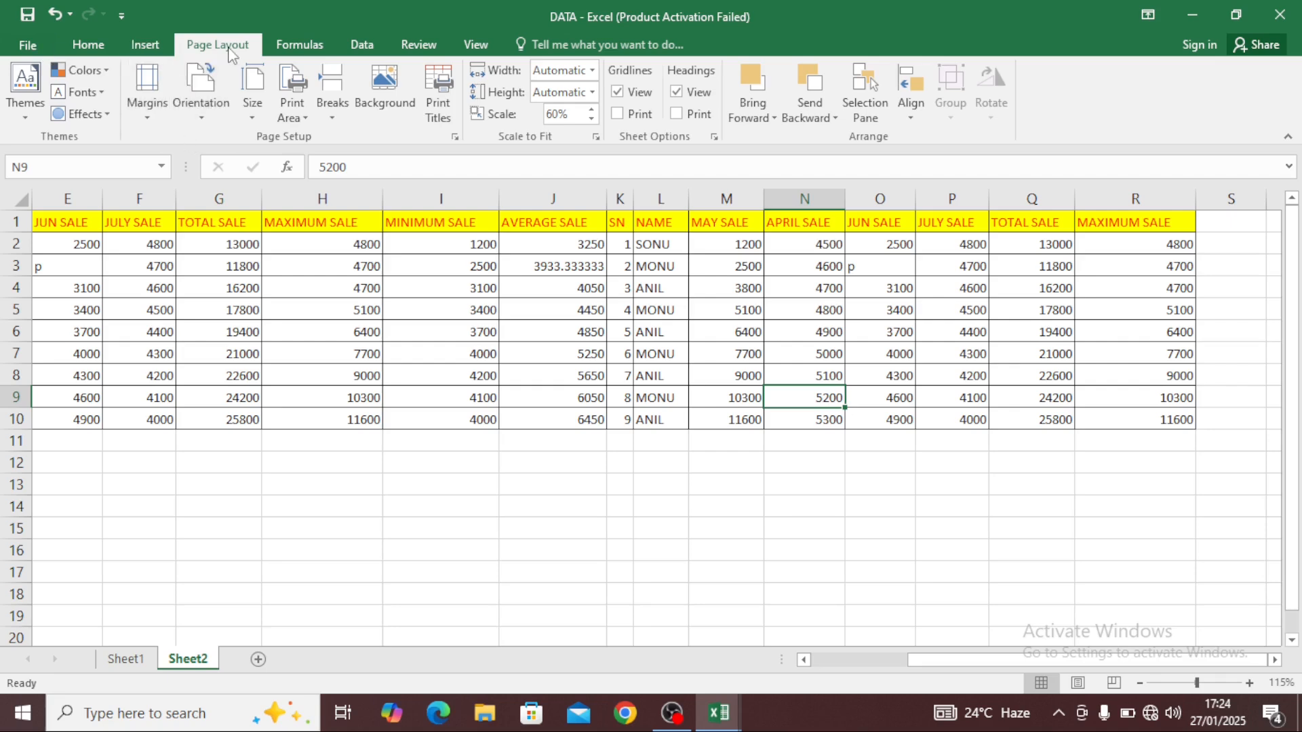
{"action": "left_click", "coordinate": [201, 108]}
{"action": "left_click", "coordinate": [141, 115]}
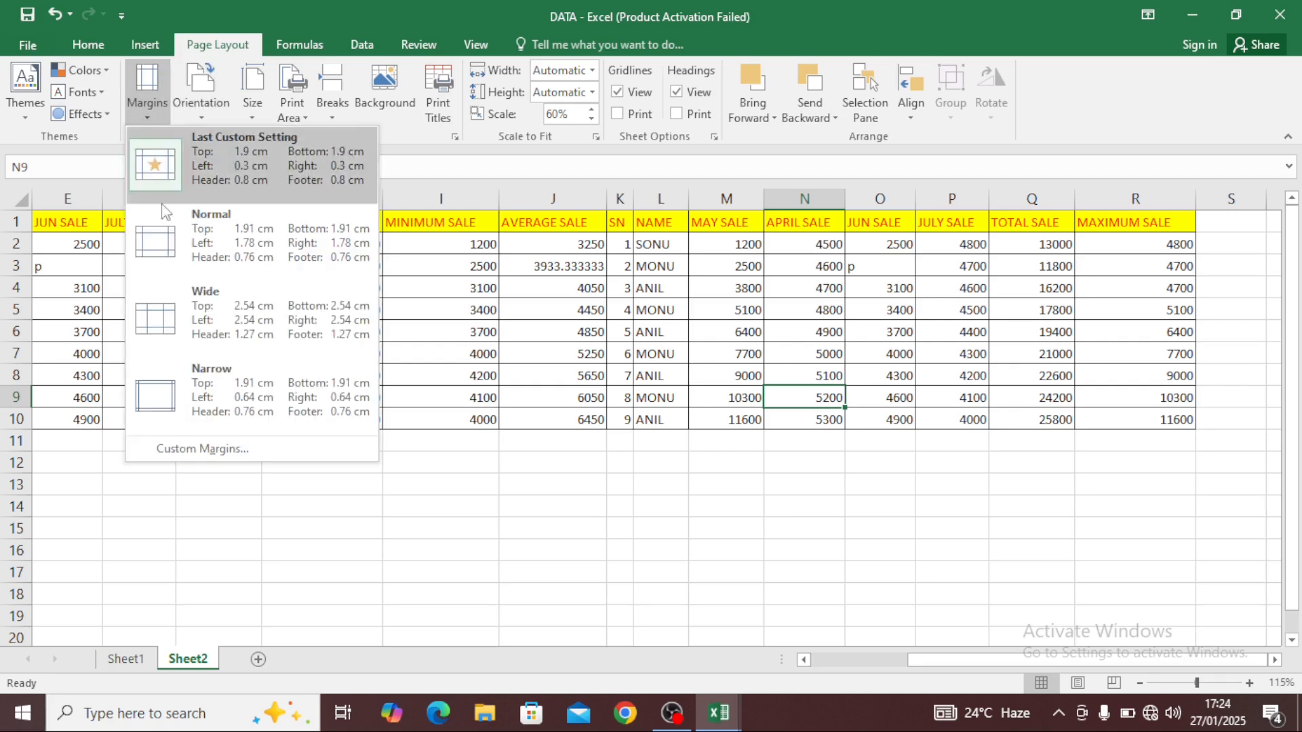
{"action": "left_click", "coordinate": [199, 450]}
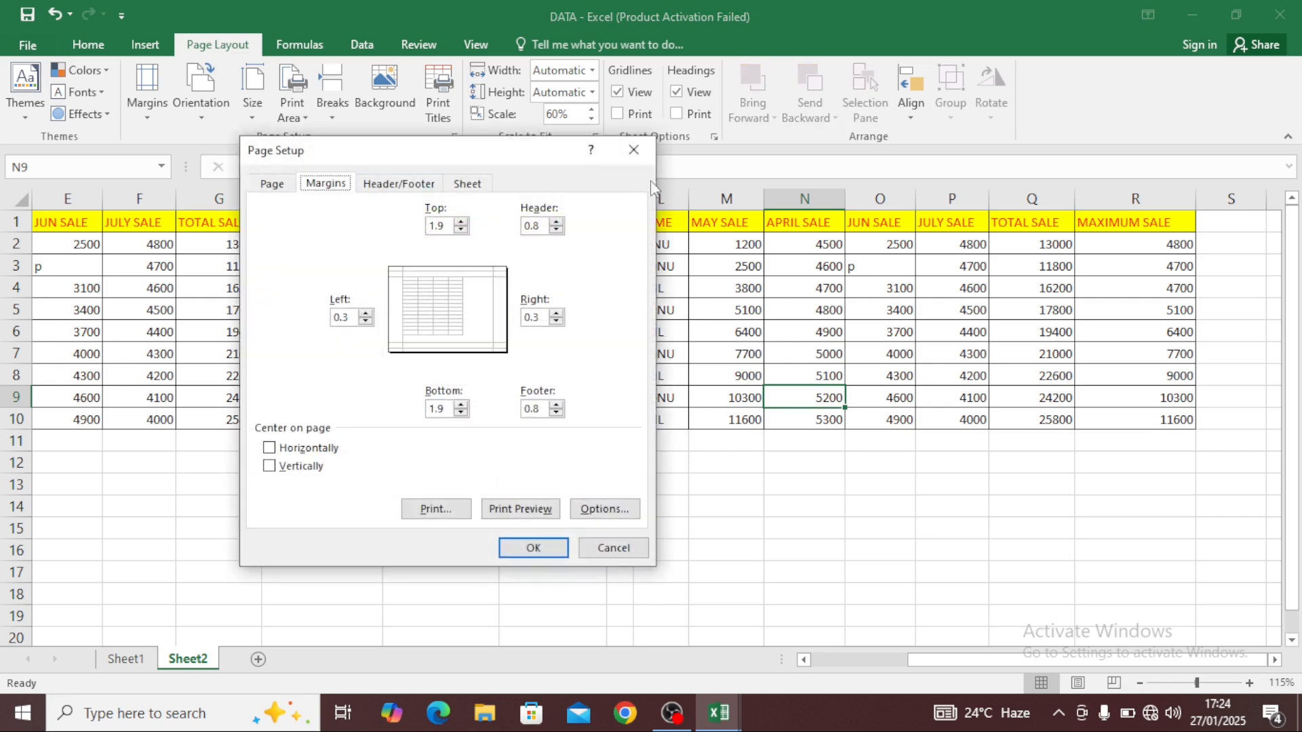
{"action": "left_click", "coordinate": [633, 150]}
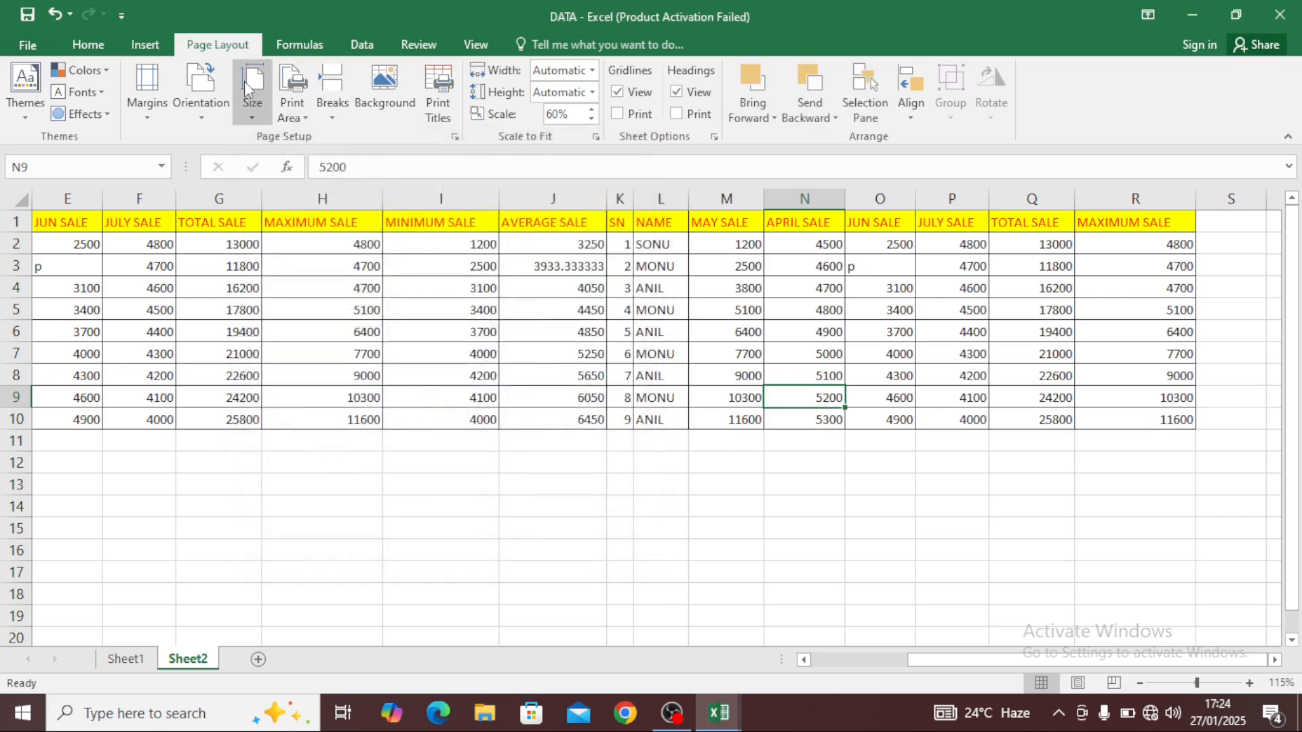
Step: Examine the orientation, scaling, paper size and margin options in Page Setup, and cancel without changes
{"action": "left_click", "coordinate": [455, 138]}
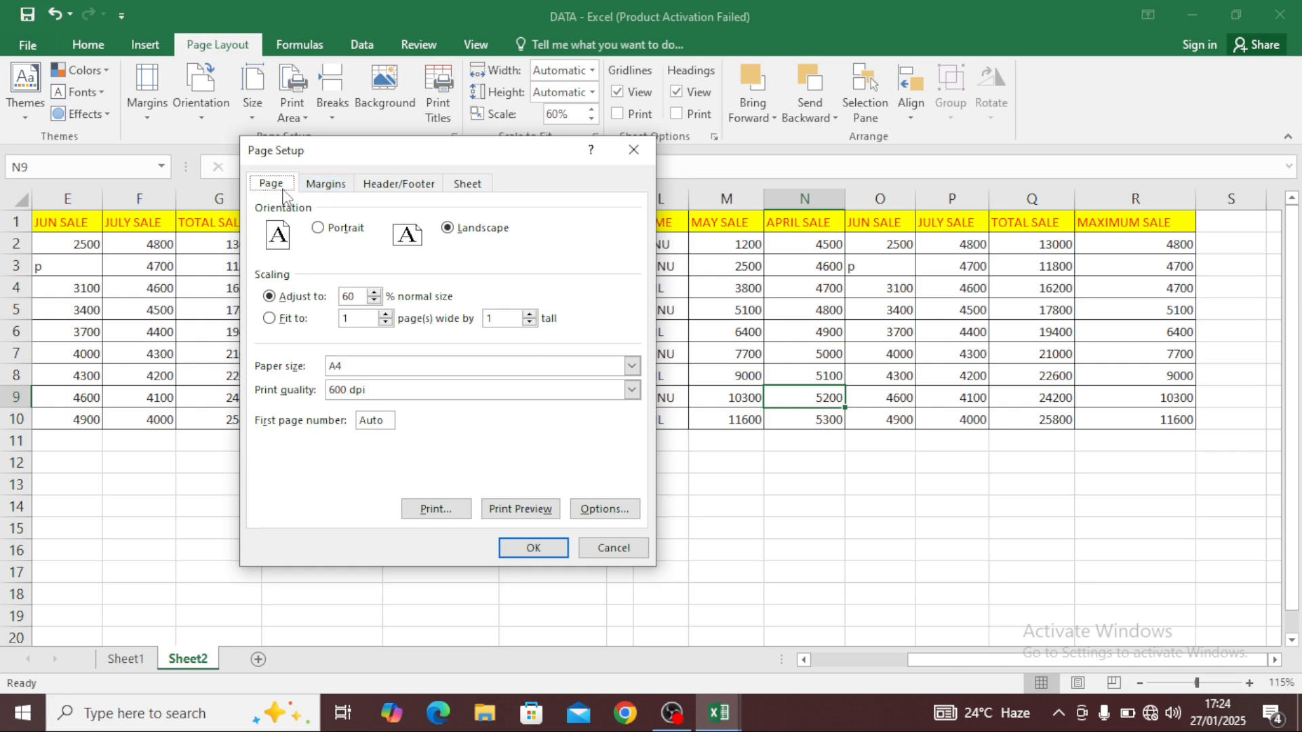
{"action": "left_click", "coordinate": [324, 185]}
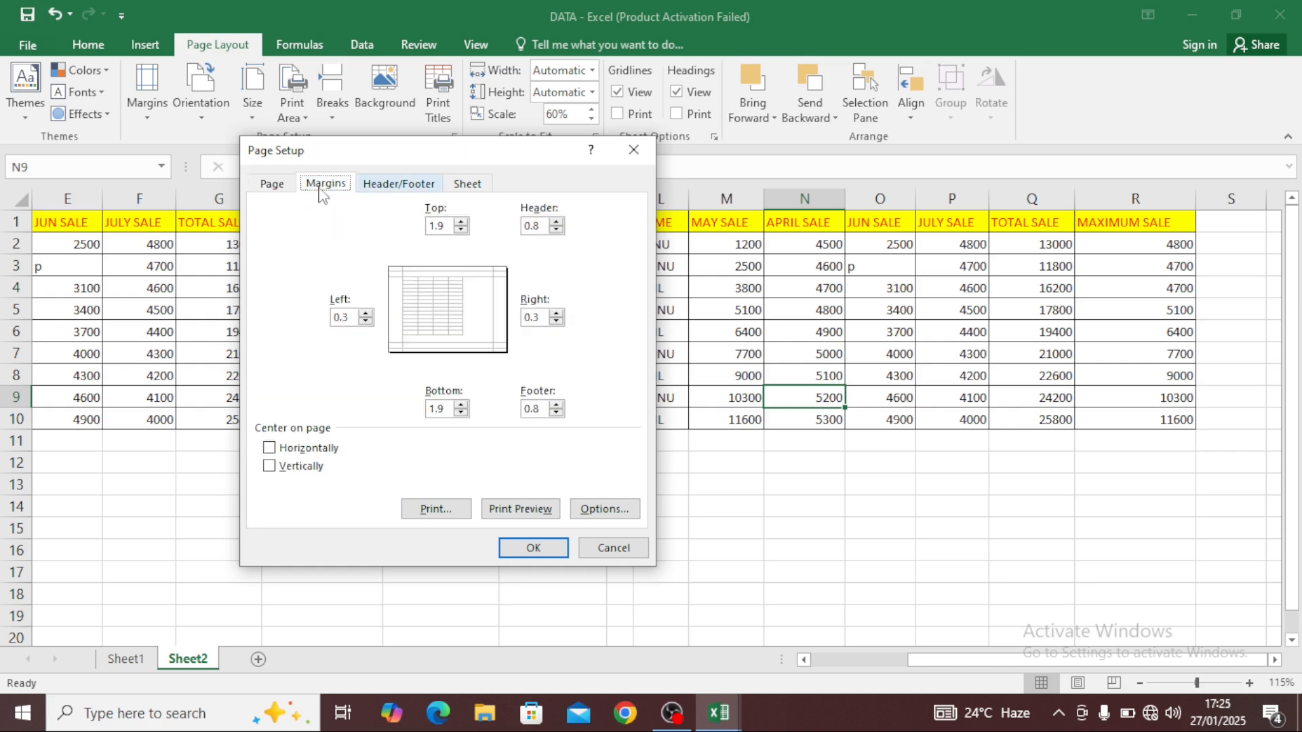
{"action": "left_click", "coordinate": [272, 185]}
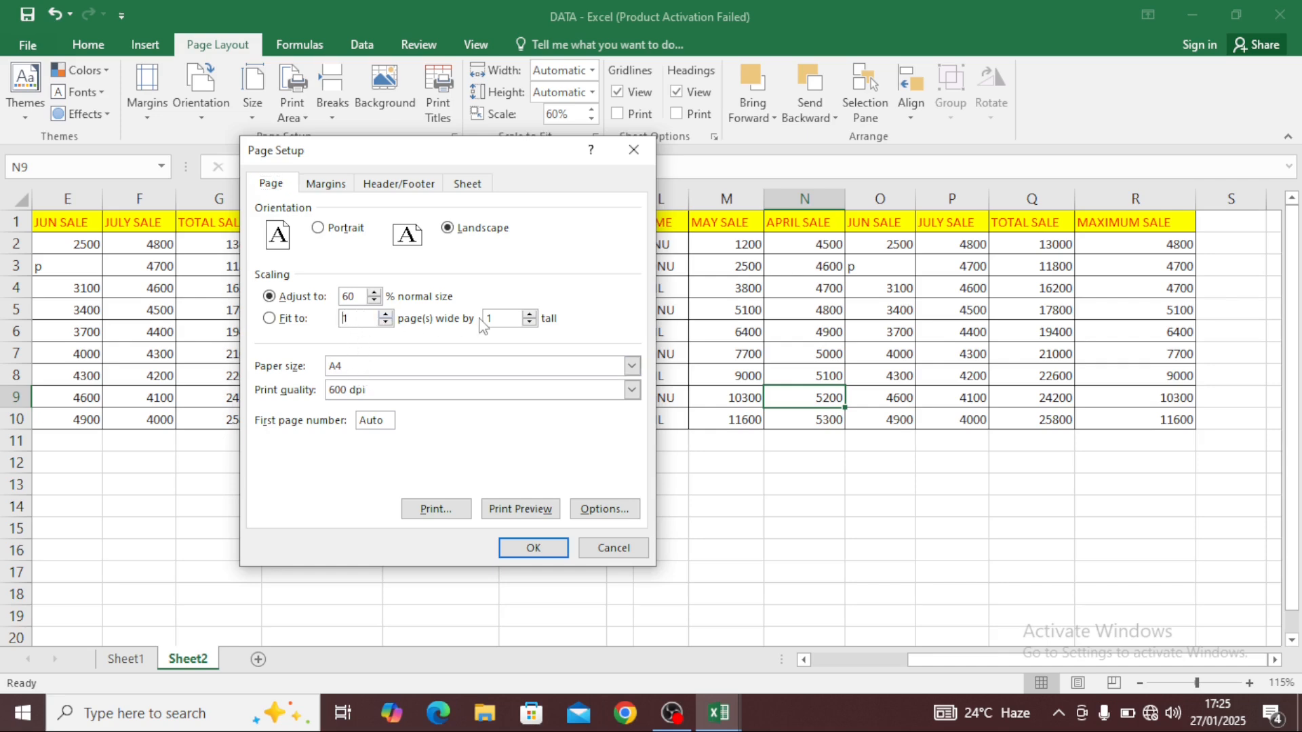
{"action": "left_click", "coordinate": [599, 548]}
{"action": "left_click", "coordinate": [357, 292]}
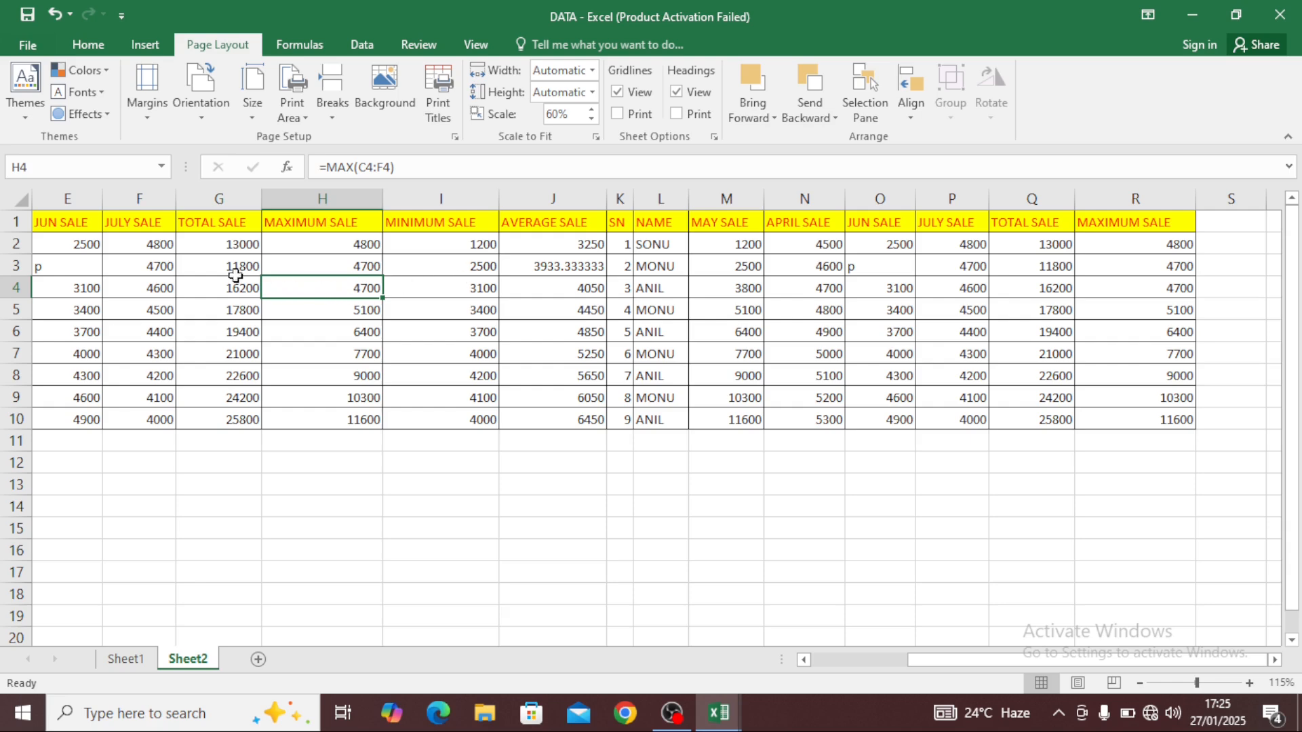
{"action": "left_click_drag", "start_coordinate": [912, 659], "coordinate": [812, 617]}
{"action": "left_click", "coordinate": [253, 220]}
{"action": "left_click", "coordinate": [166, 243]}
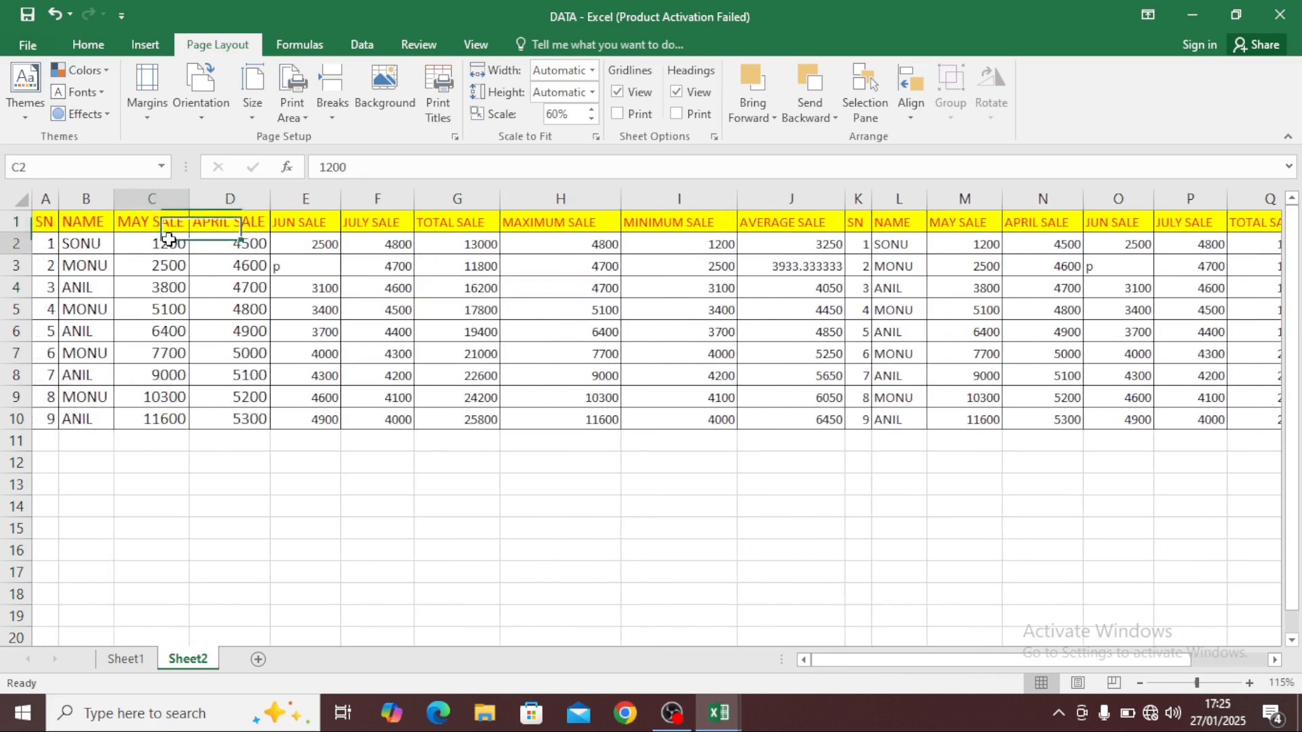
{"action": "left_click_drag", "start_coordinate": [52, 220], "coordinate": [1143, 426]}
{"action": "left_click", "coordinate": [442, 309]}
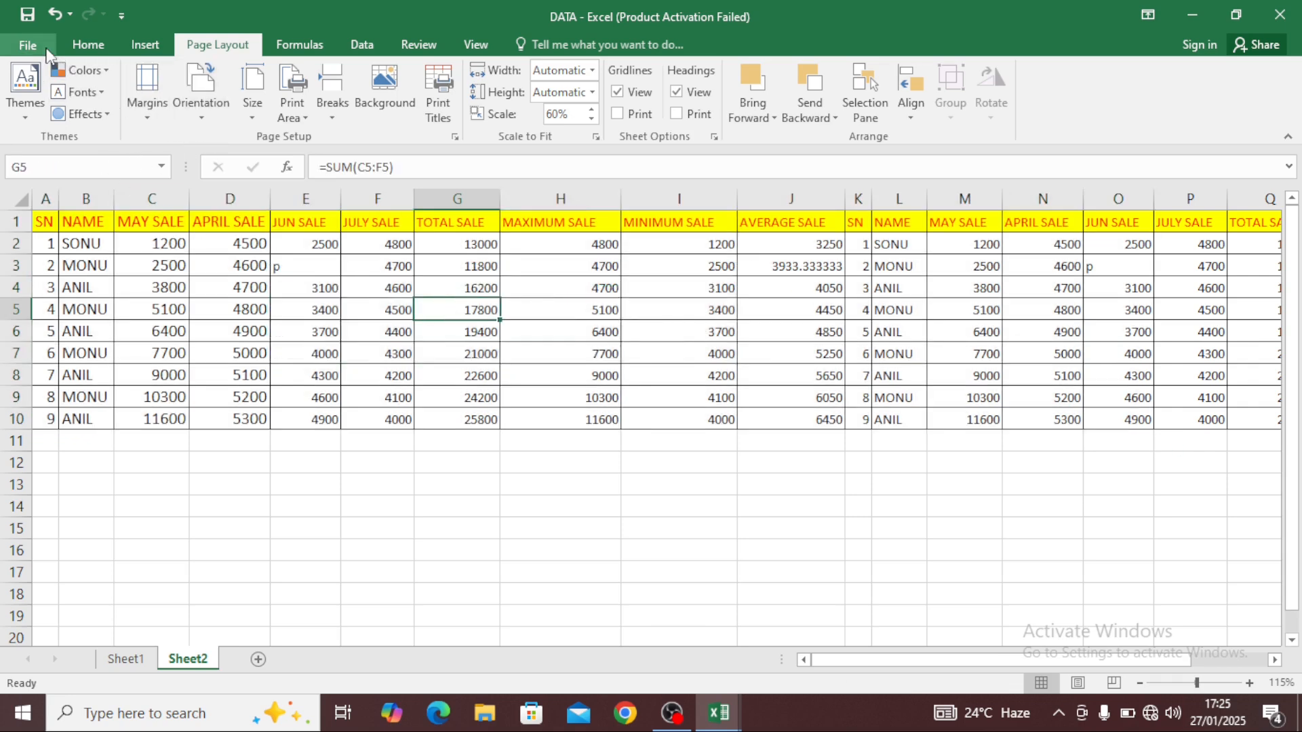
{"action": "left_click", "coordinate": [28, 44]}
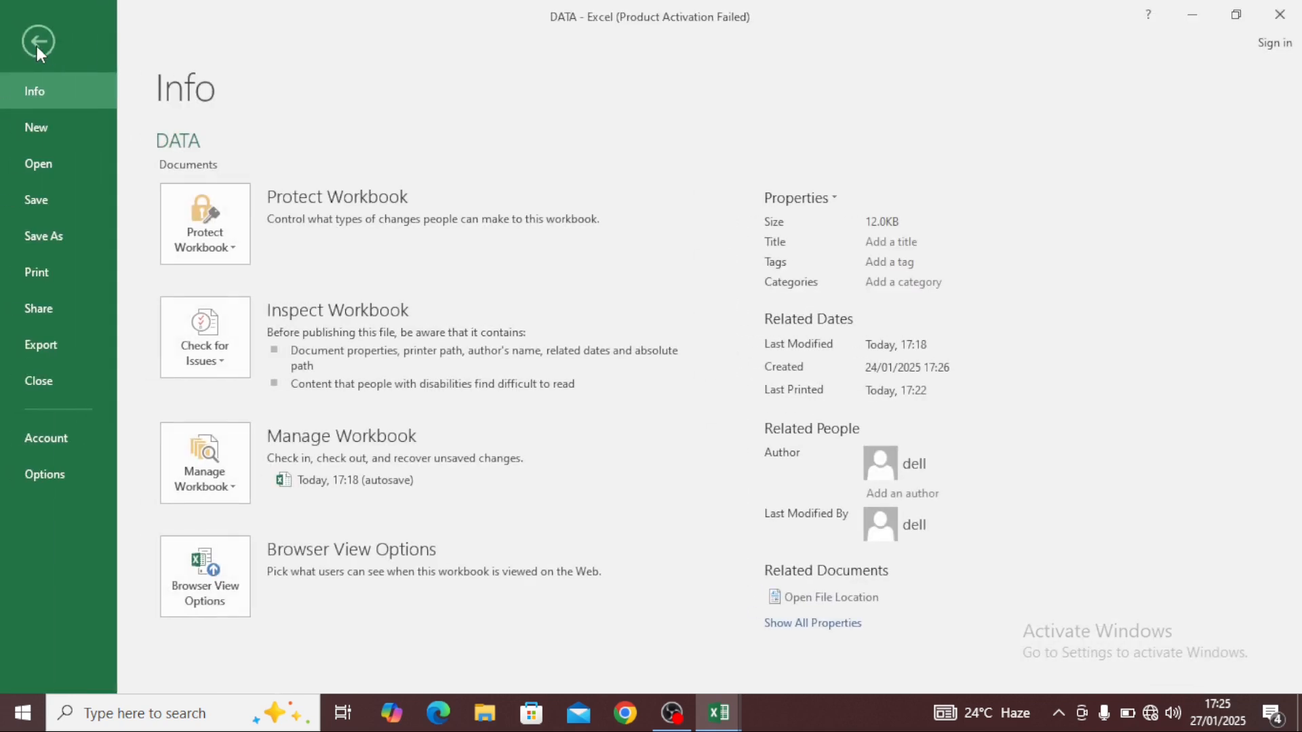
{"action": "left_click", "coordinate": [37, 43]}
{"action": "left_click", "coordinate": [308, 376]}
{"action": "left_click", "coordinate": [517, 313]}
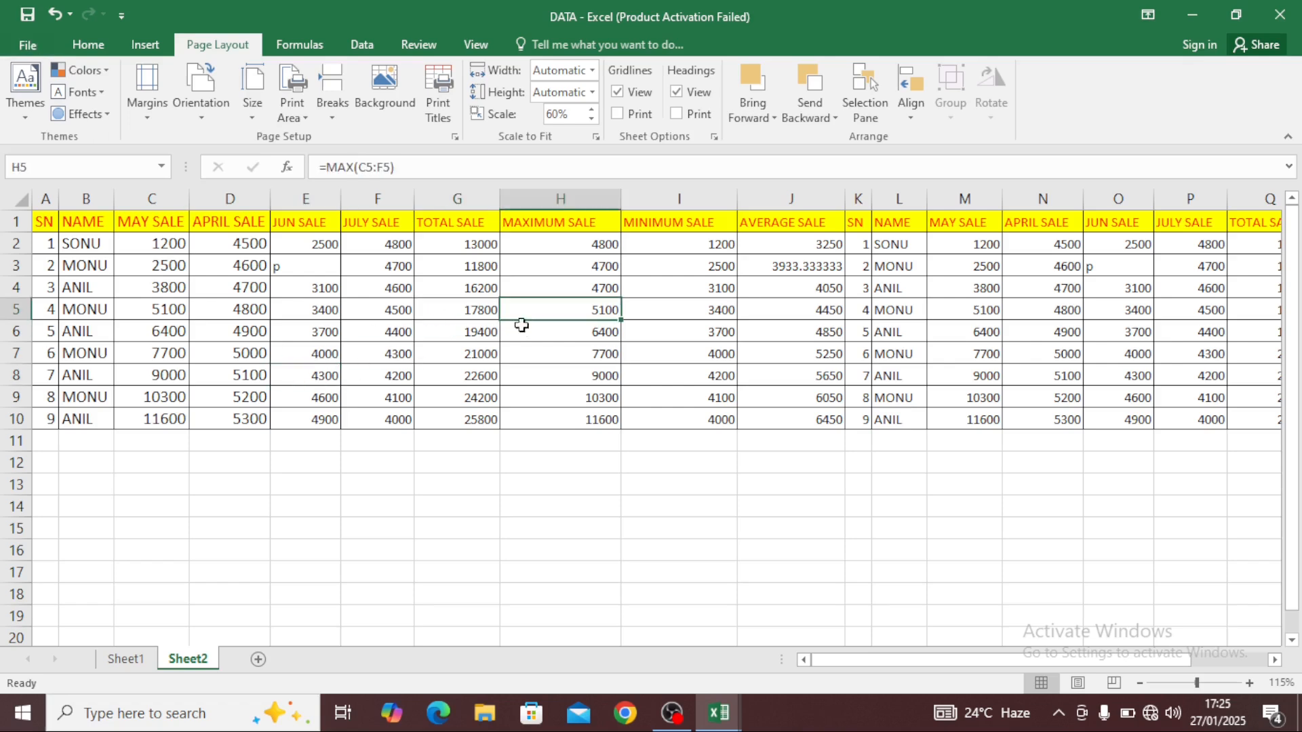
{"action": "left_click", "coordinate": [325, 313]}
{"action": "left_click", "coordinate": [264, 289]}
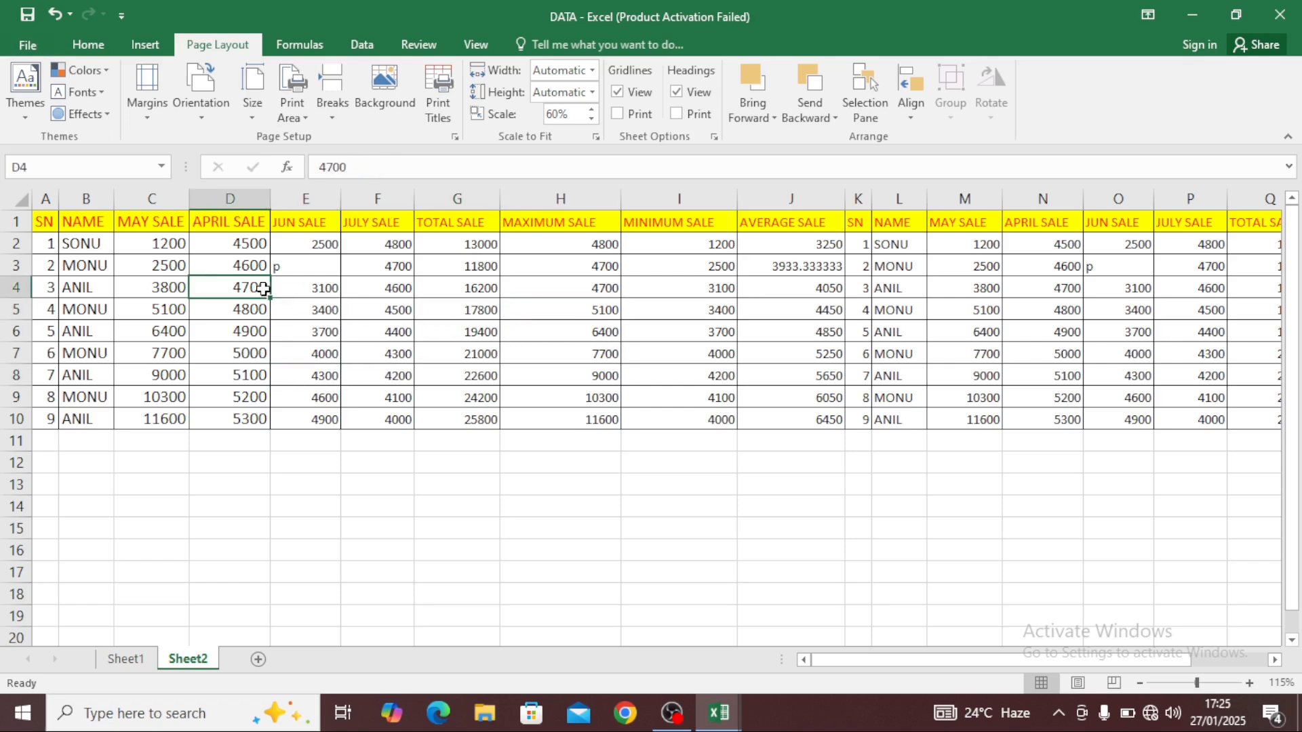
{"action": "left_click", "coordinate": [78, 228]}
{"action": "left_click_drag", "start_coordinate": [51, 225], "coordinate": [1095, 417]}
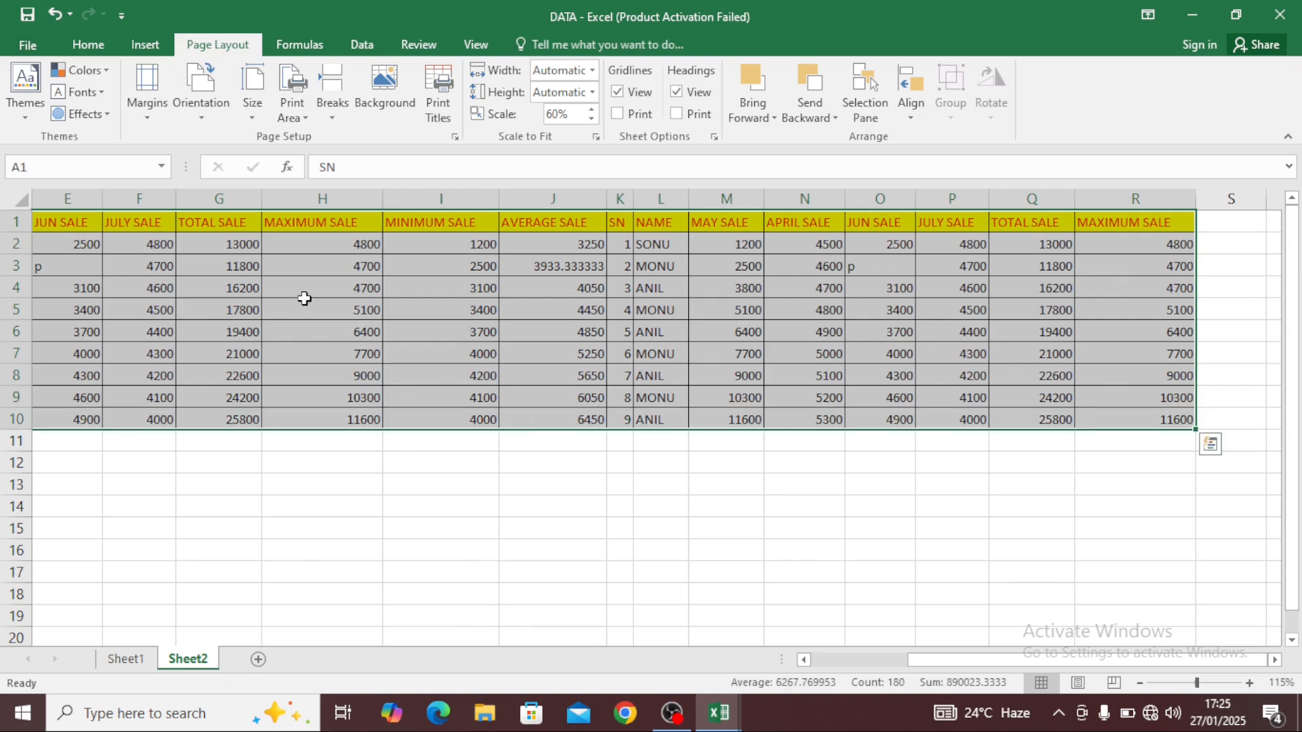
{"action": "left_click", "coordinate": [198, 307]}
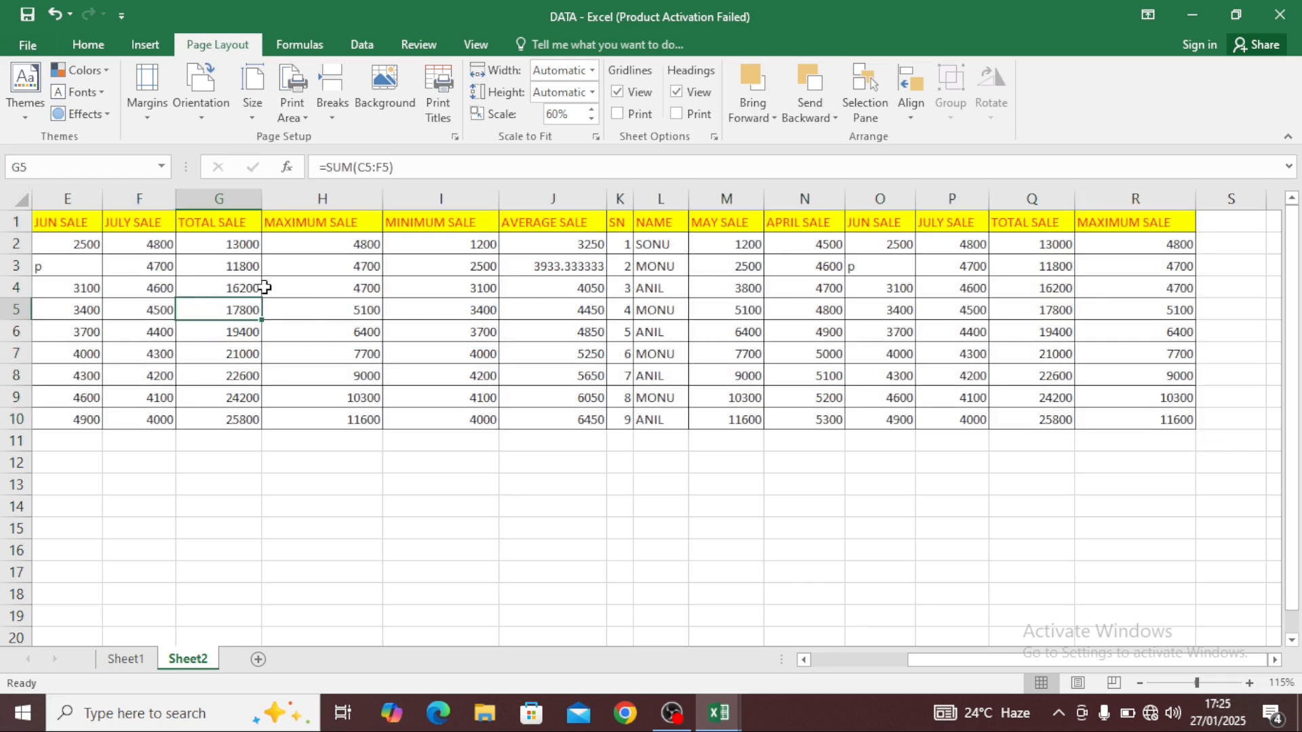